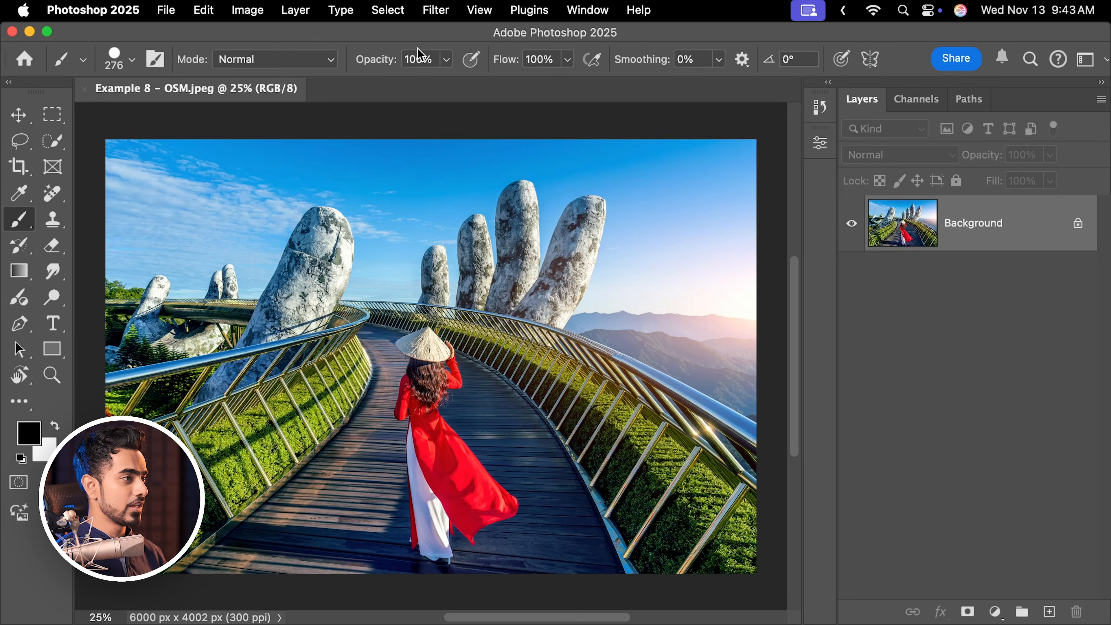
# Apply a Gaussian Blur to the bridge photo, raising the radius with the slider, and switch back to the Brush tool.
pyautogui.click(441, 10)
pyautogui.moveTo(493, 214)
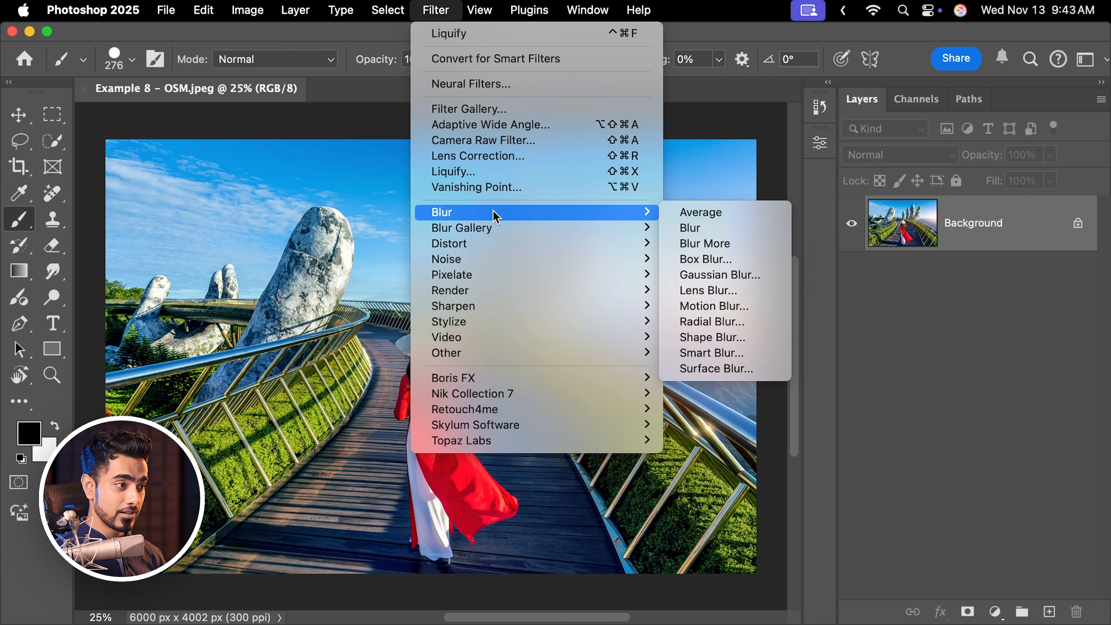
pyautogui.click(716, 276)
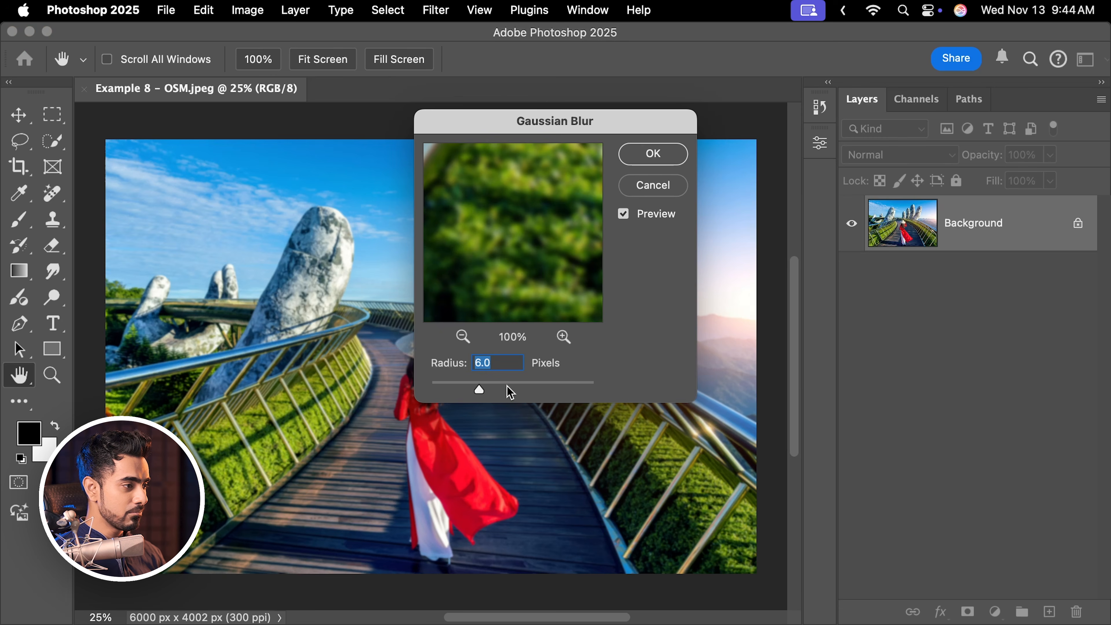
pyautogui.moveTo(510, 392); pyautogui.dragTo(539, 389)
pyautogui.click(655, 163)
pyautogui.press('b')
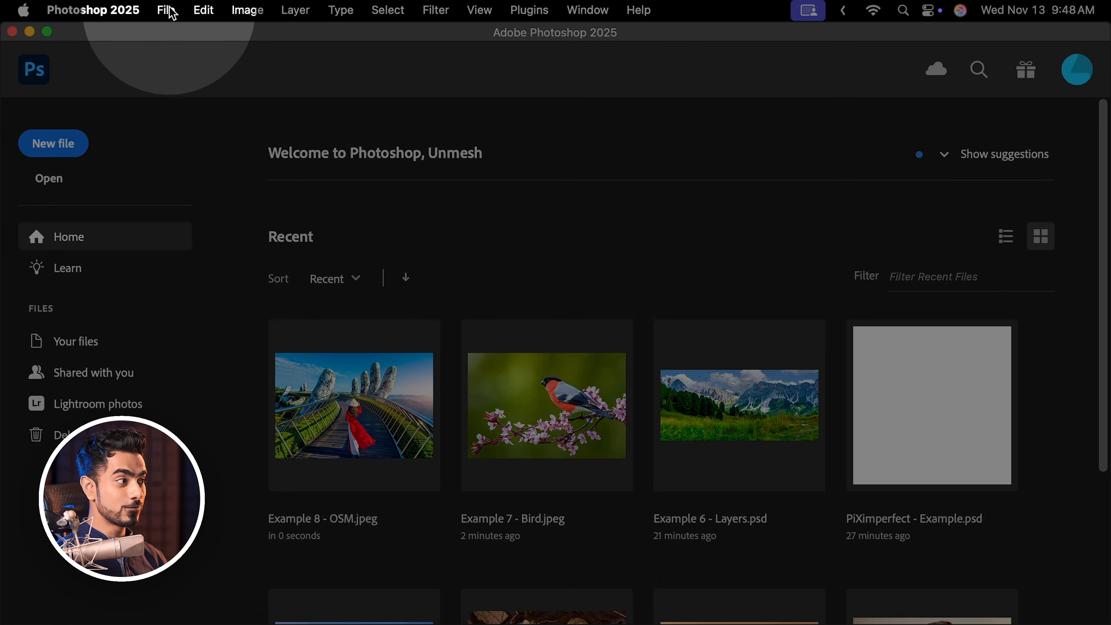
# Open the file Example 9 - Open.jpeg from the Learn Photoshop Fast folder.
pyautogui.click(171, 13)
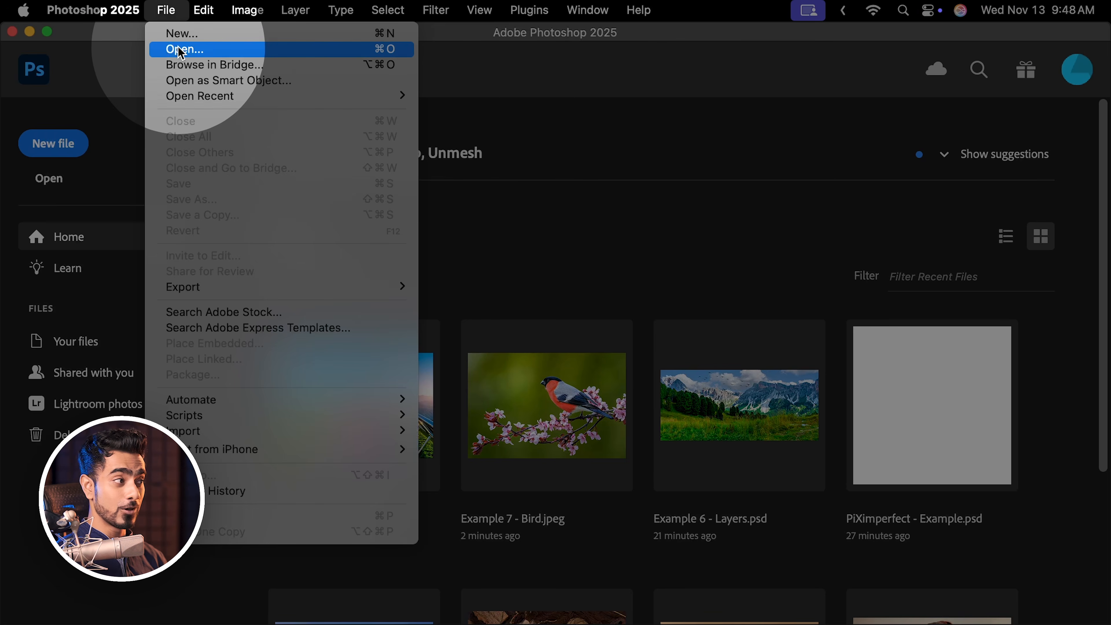
pyautogui.click(177, 44)
pyautogui.click(728, 247)
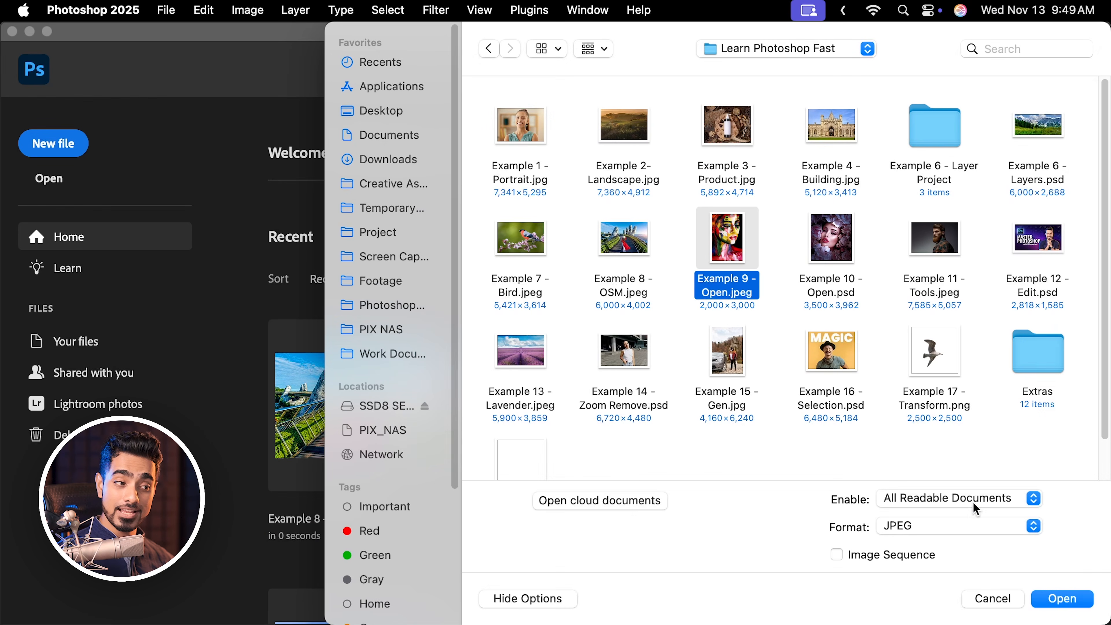
pyautogui.click(1062, 598)
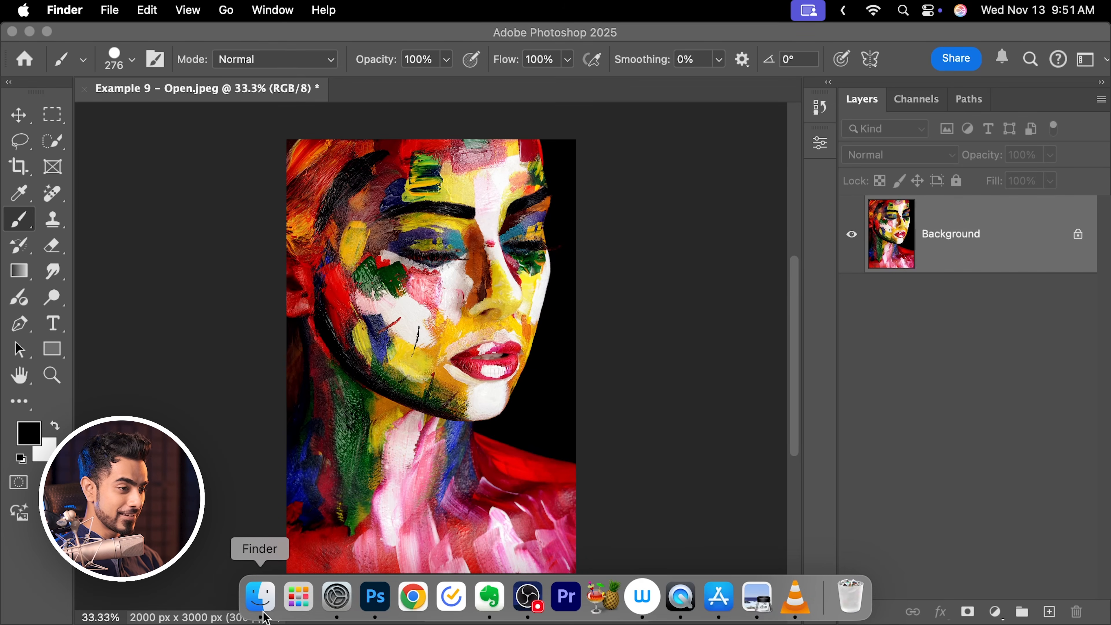
# Place Example 10 - Open.psd into the open document from Finder, then delete the placed layer again.
pyautogui.click(258, 601)
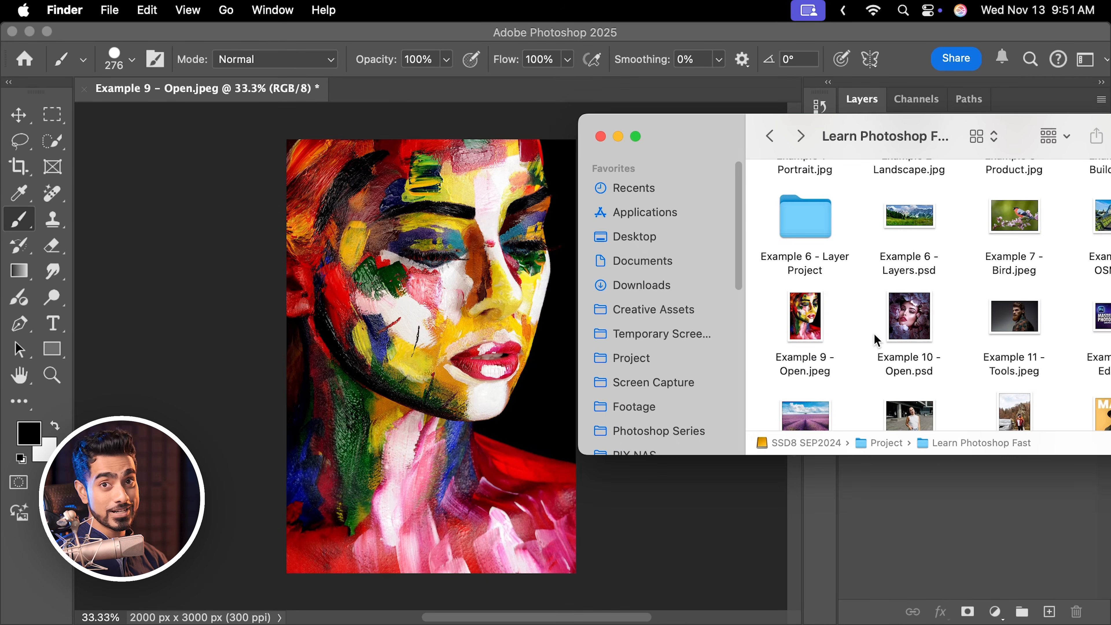
pyautogui.click(917, 324)
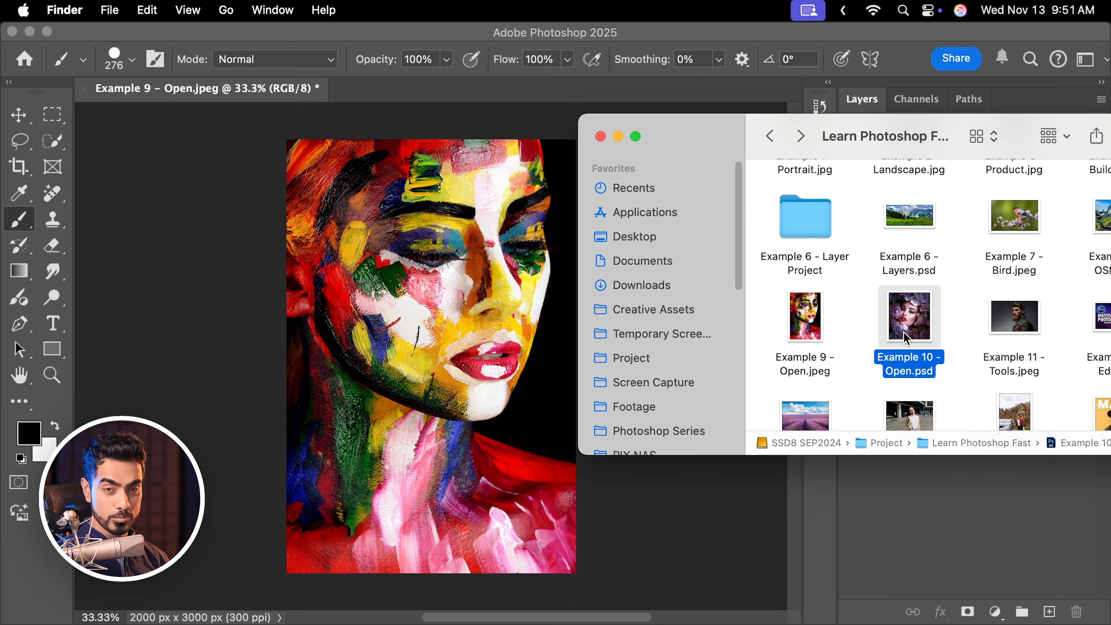
pyautogui.moveTo(912, 313); pyautogui.dragTo(461, 302)
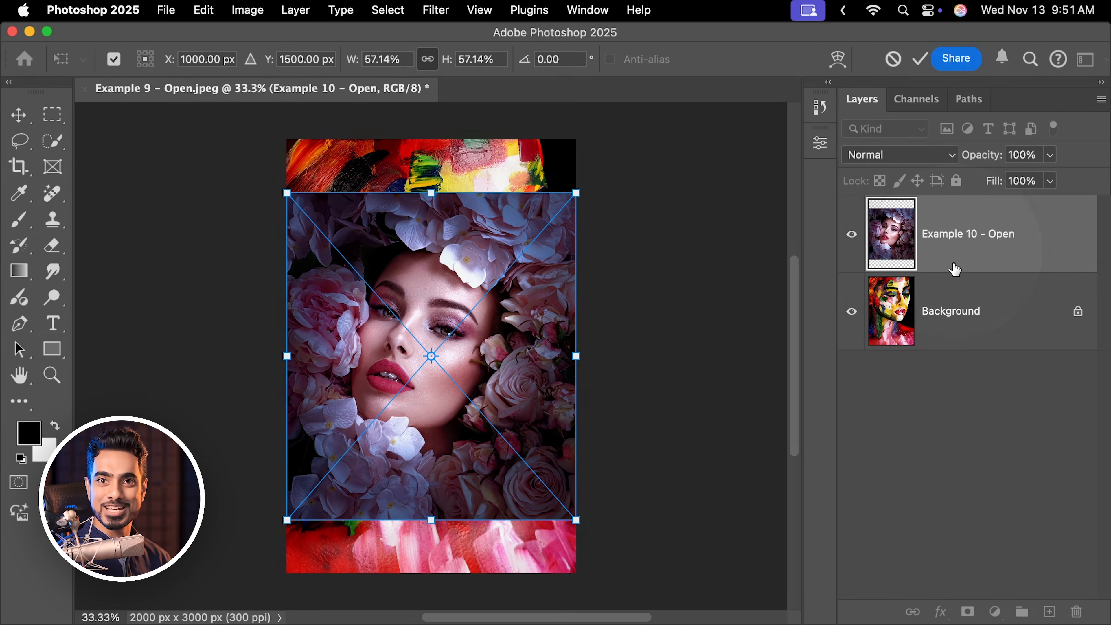
pyautogui.press('b')
pyautogui.moveTo(968, 257); pyautogui.dragTo(1076, 611)
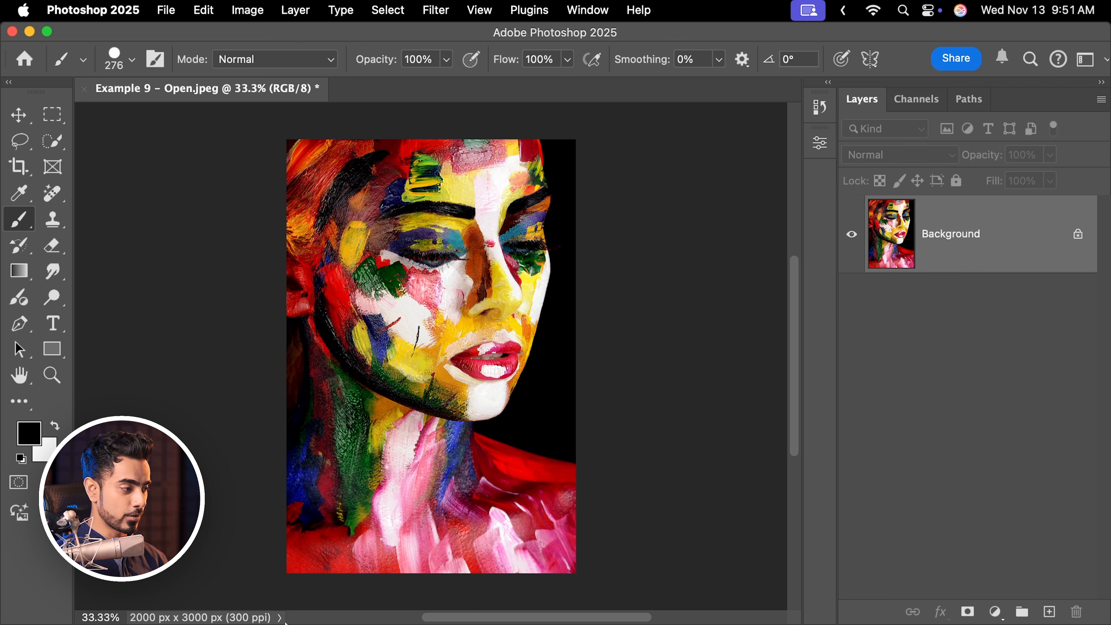
# Open Example 10 - Open.psd by dragging it from Finder onto the document tab area.
pyautogui.click(258, 595)
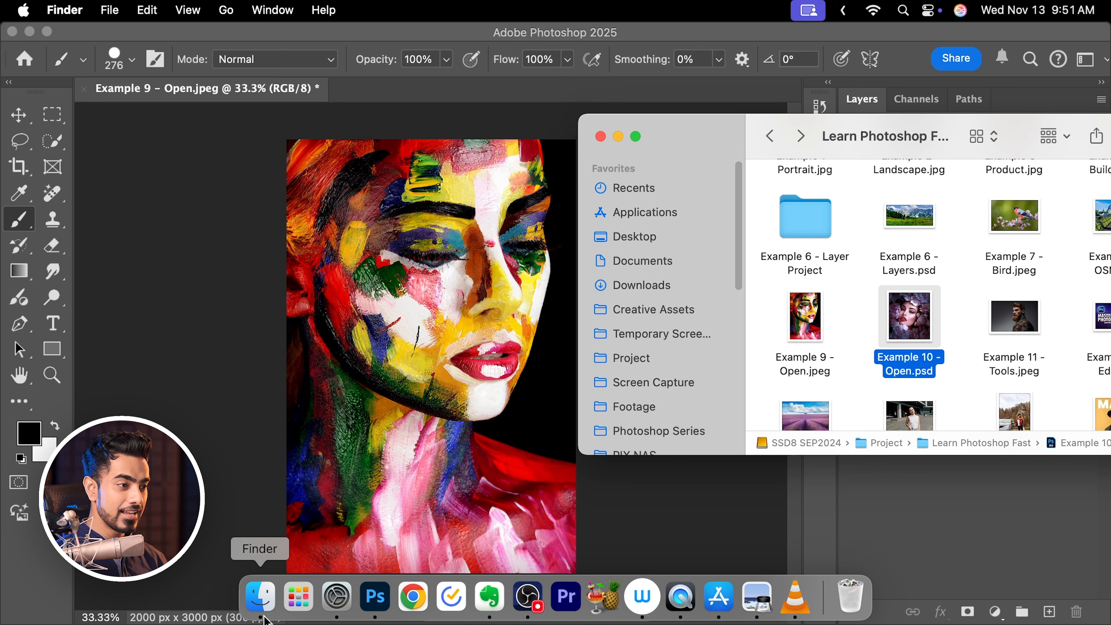
pyautogui.moveTo(911, 323); pyautogui.dragTo(372, 94)
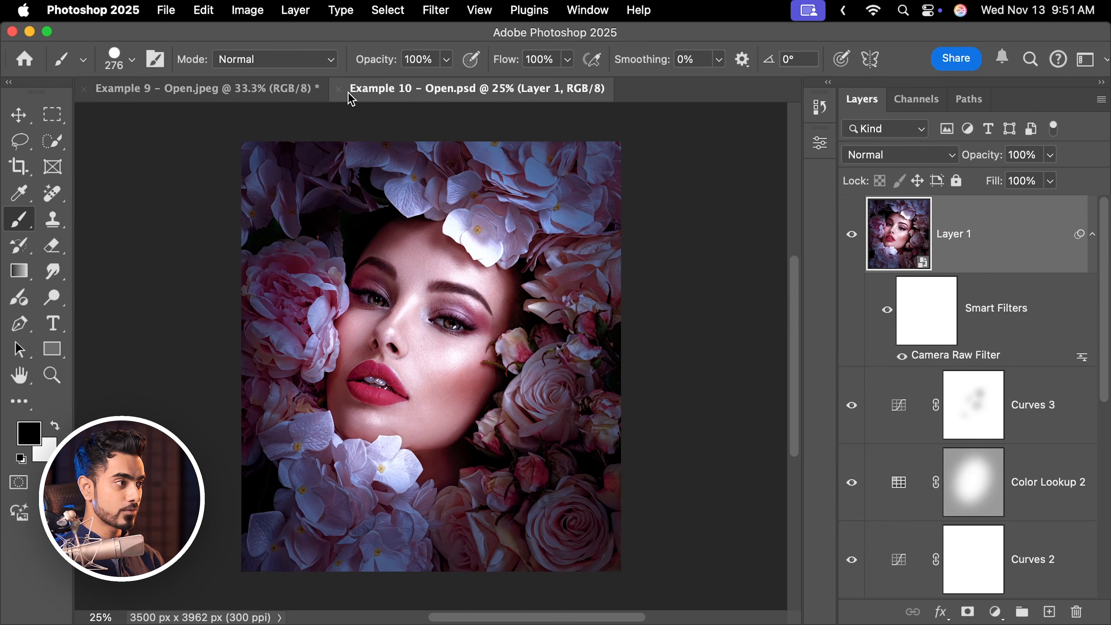
pyautogui.click(338, 89)
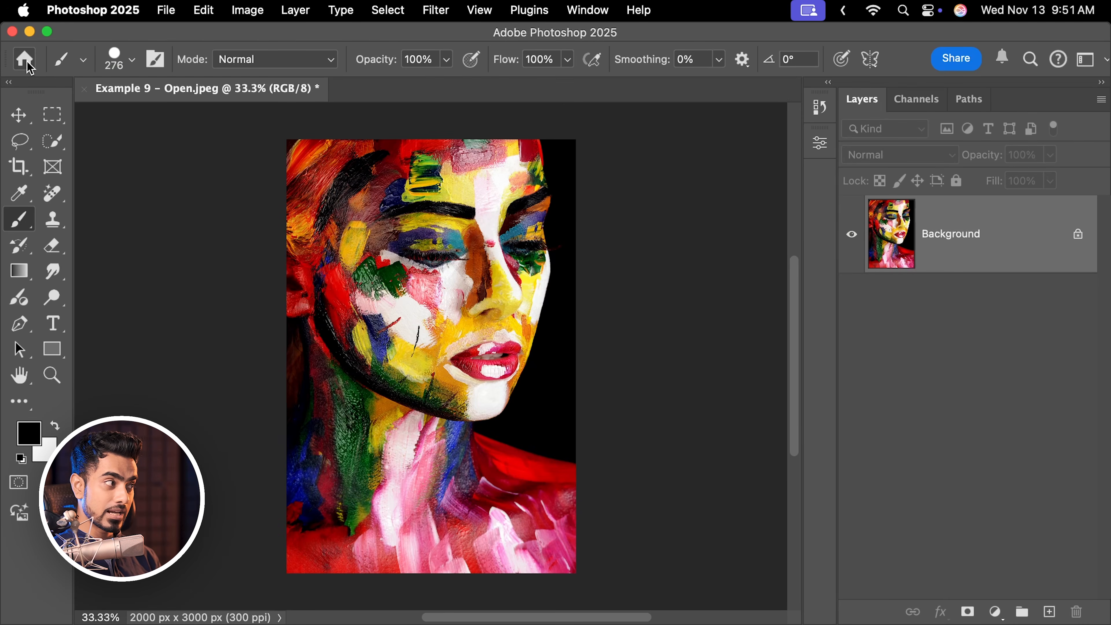
# From the Home screen, open Example 10 - Open.psd by dragging it from Finder into the window.
pyautogui.click(25, 59)
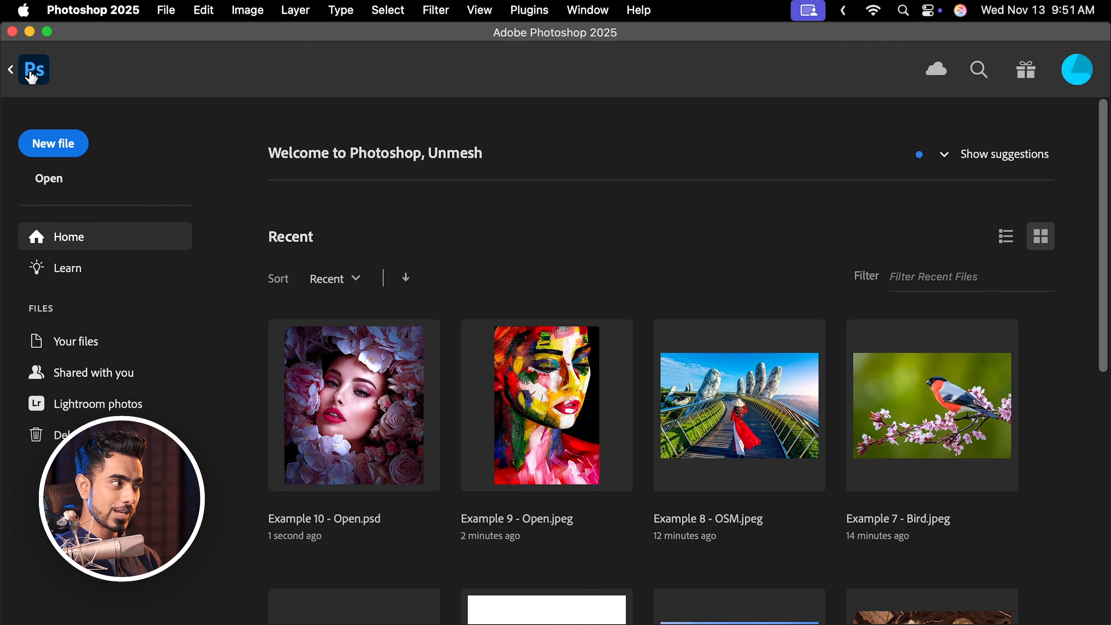
pyautogui.click(258, 596)
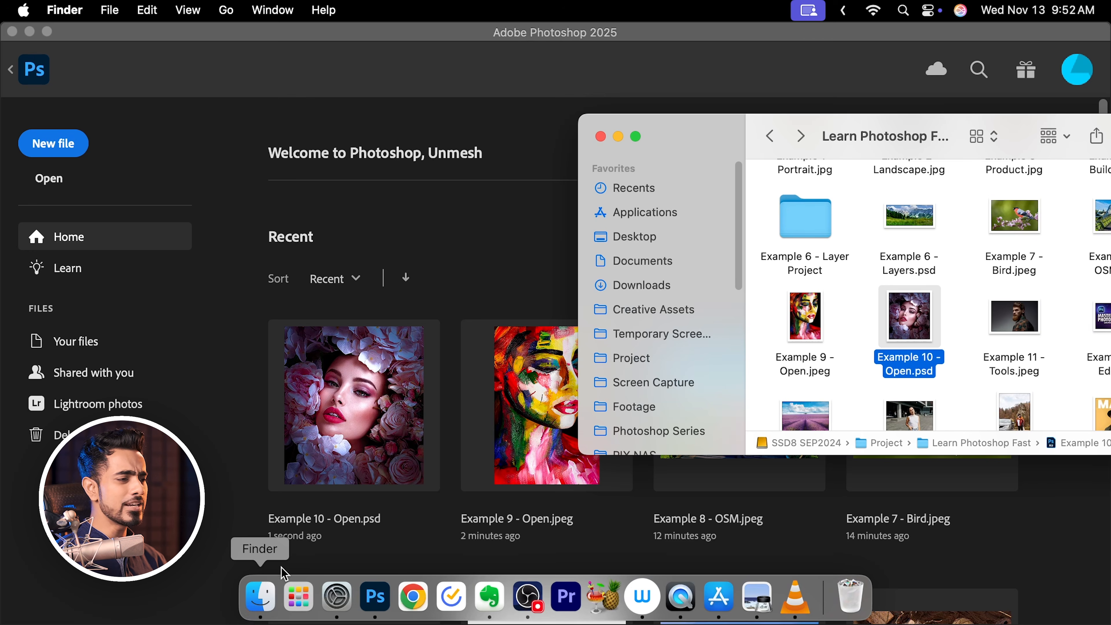
pyautogui.moveTo(912, 311); pyautogui.dragTo(375, 393)
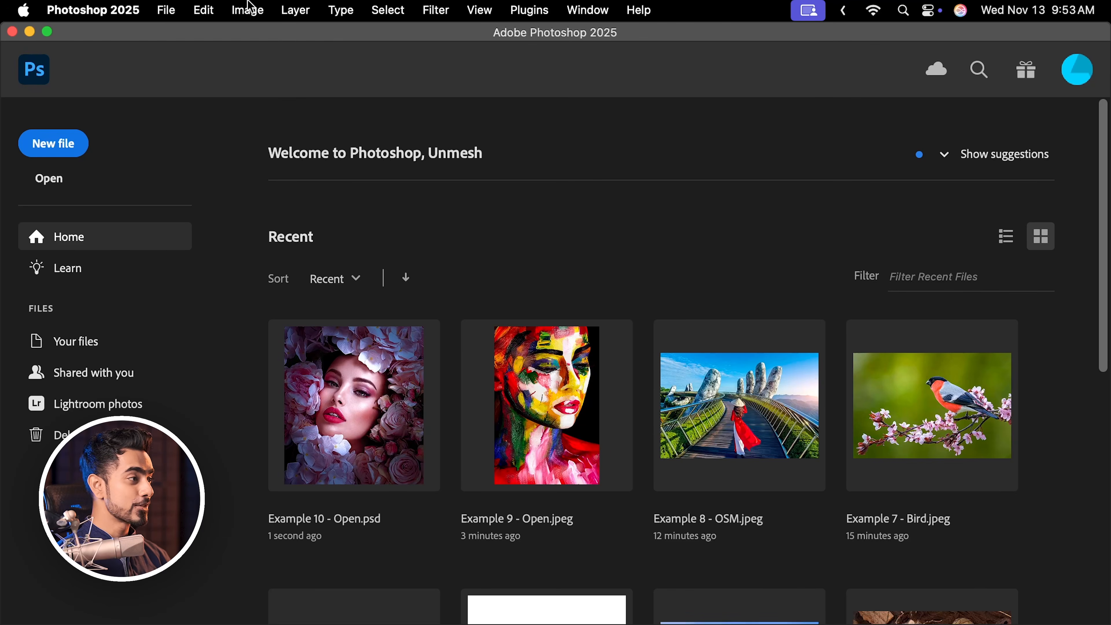
# Bring up the Open dialog and cancel it.
pyautogui.click(165, 10)
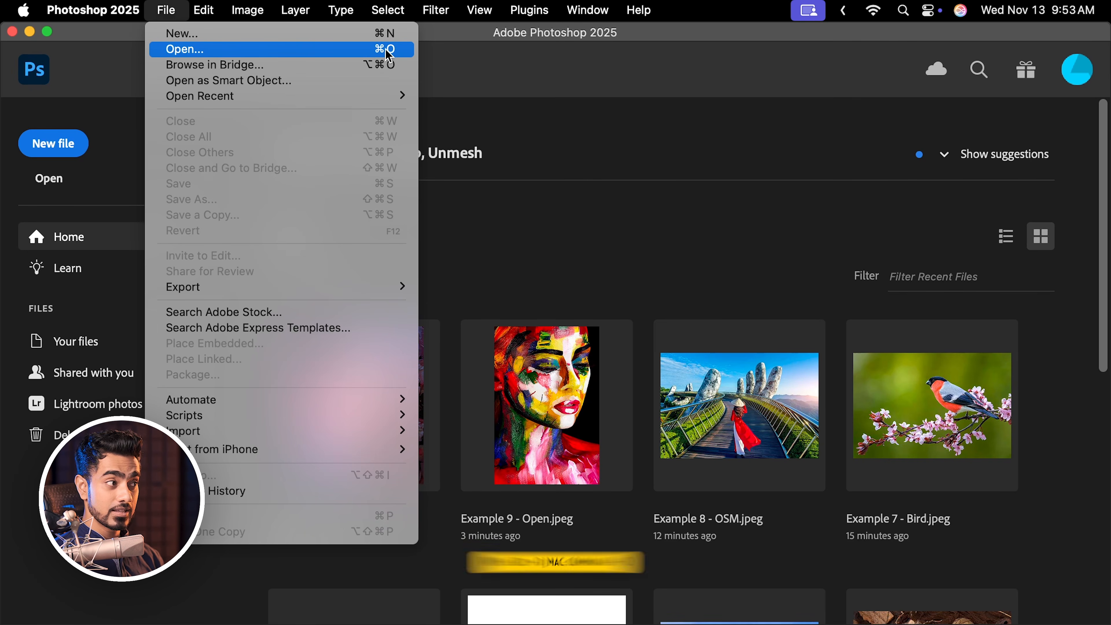
pyautogui.click(528, 133)
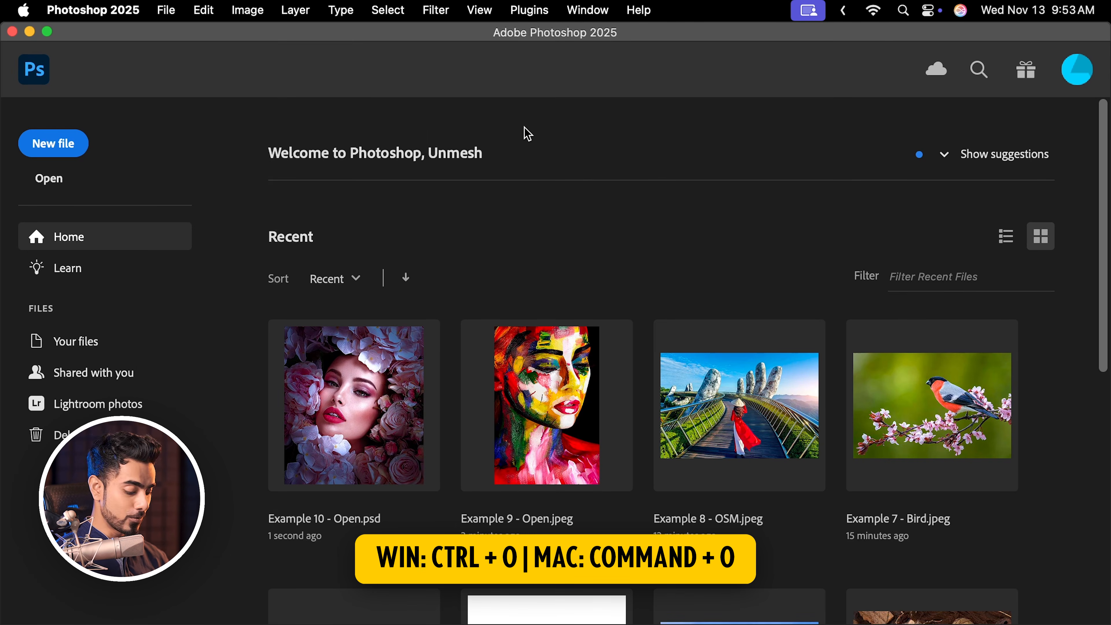
pyautogui.press('super+o')
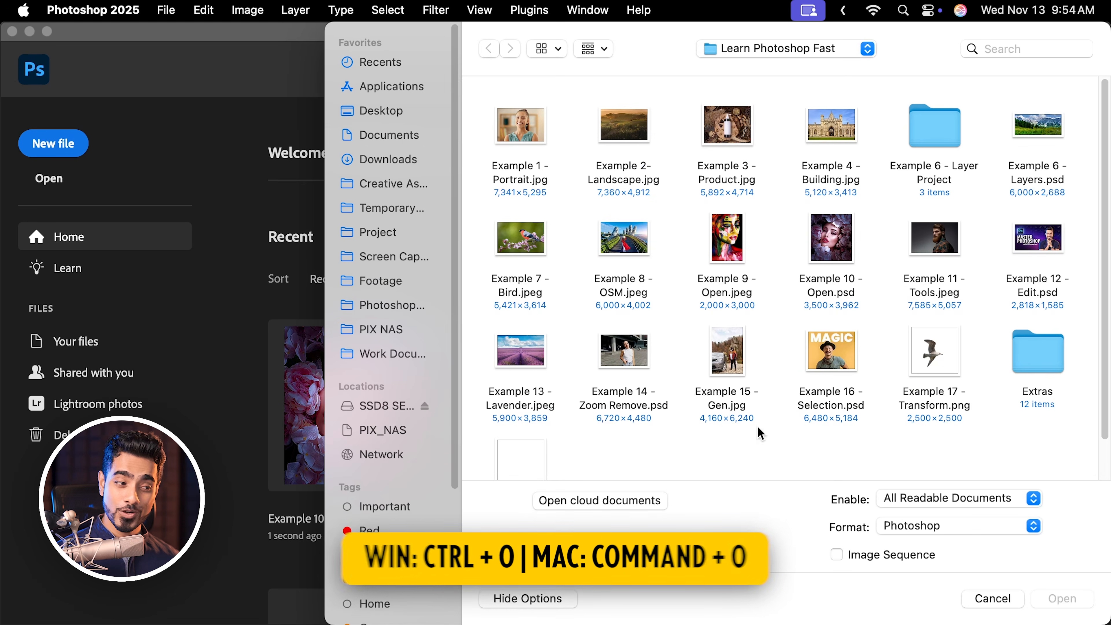
pyautogui.click(993, 598)
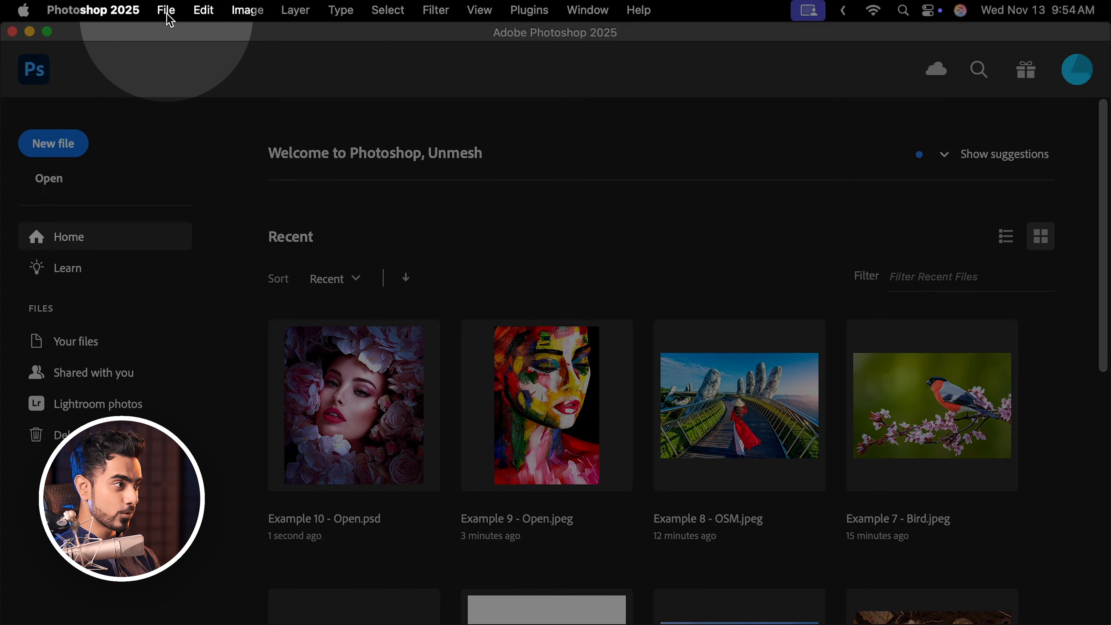
# Create a new 1500 x 1500 px, 300 ppi document named New File from the Art & Illustration presets.
pyautogui.click(166, 9)
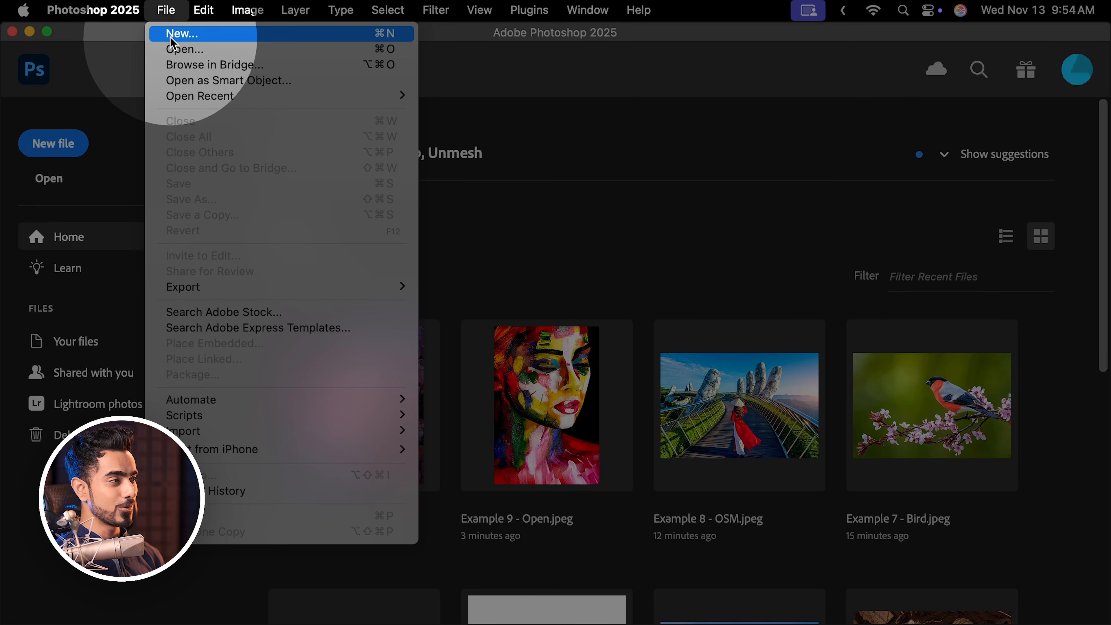
pyautogui.click(180, 38)
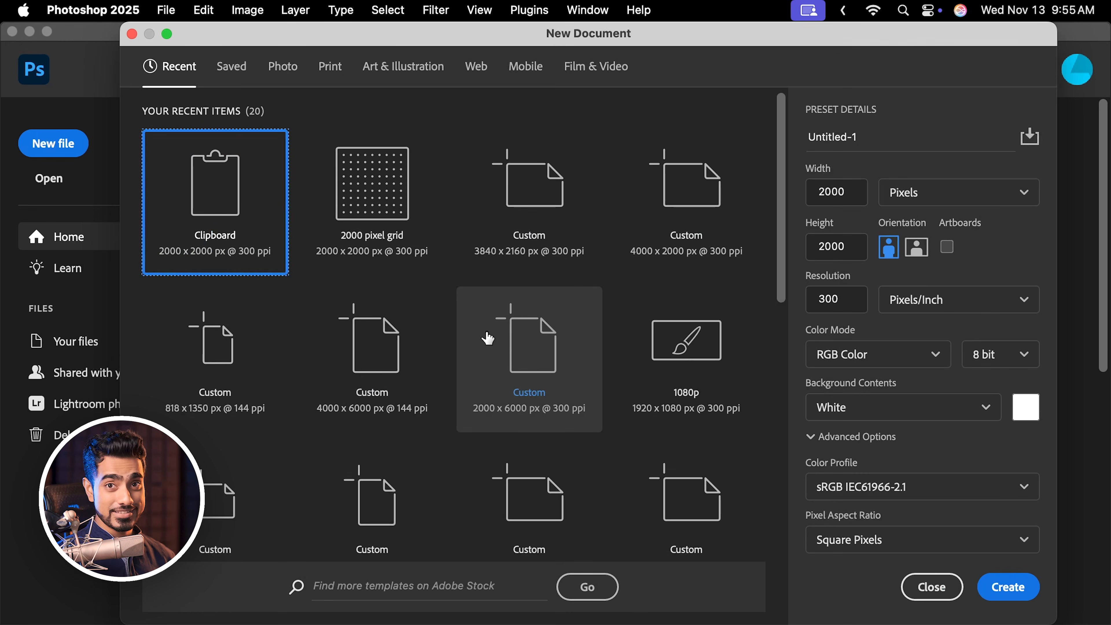
pyautogui.click(417, 78)
pyautogui.click(396, 194)
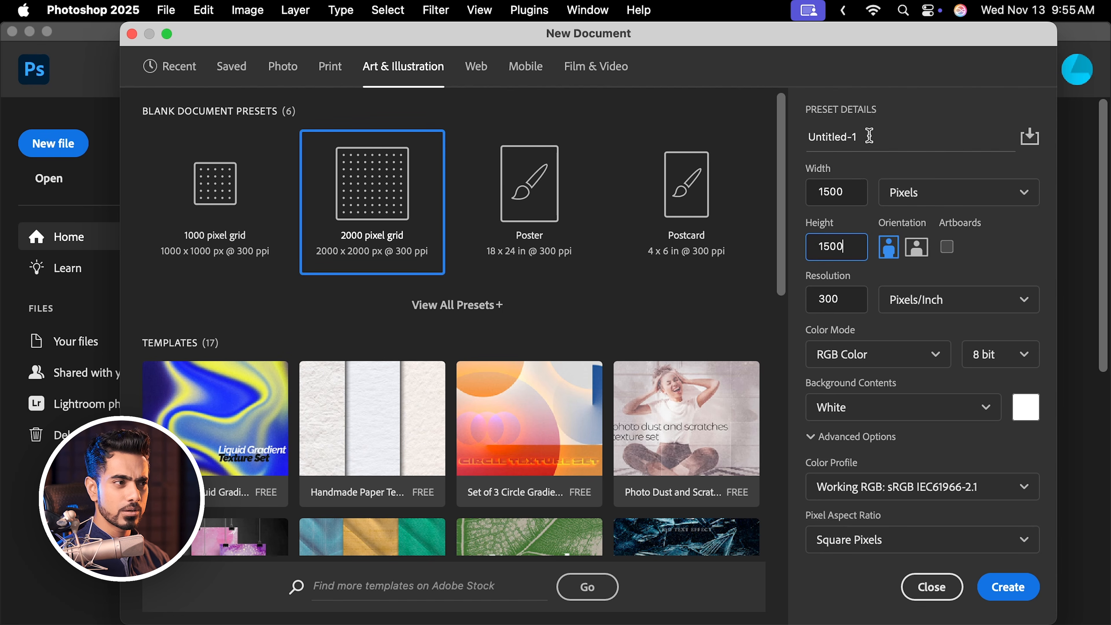
pyautogui.write('New File')
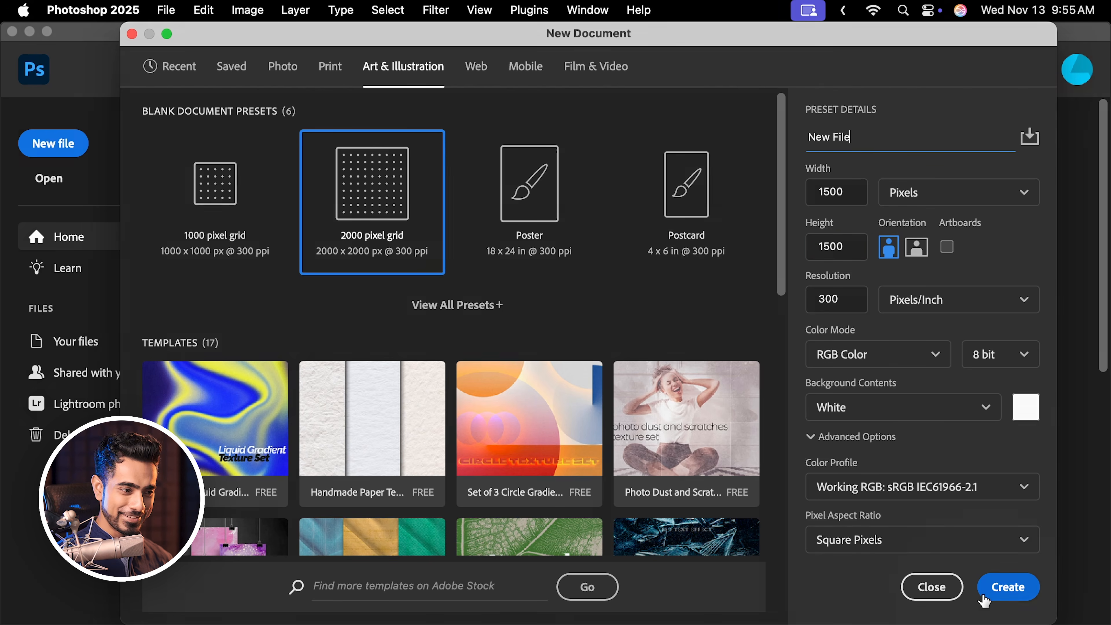
pyautogui.click(1005, 586)
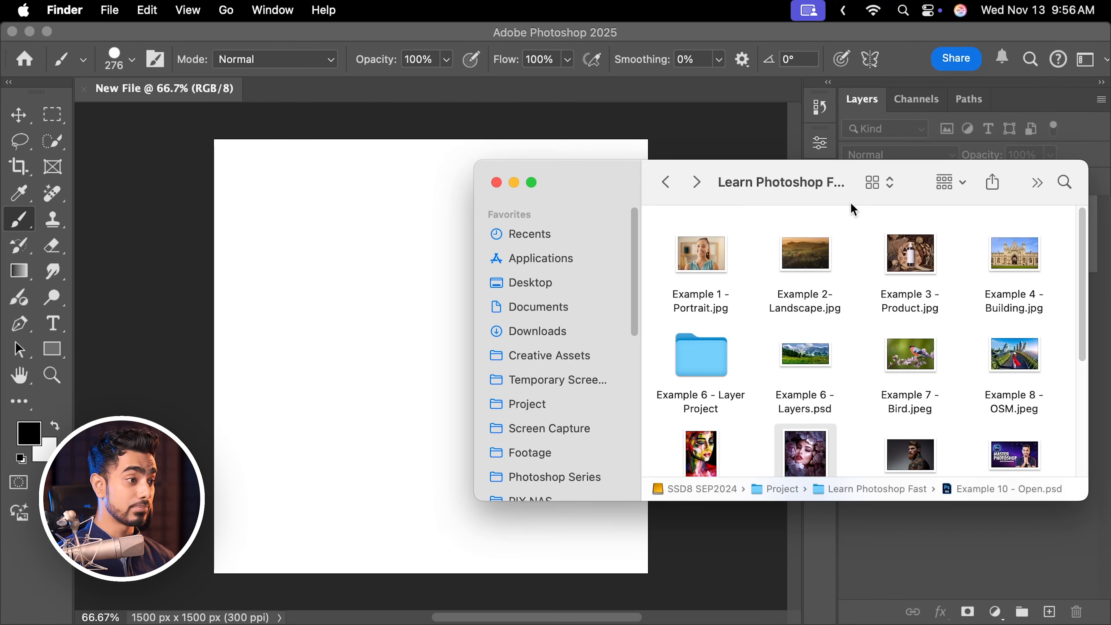
# Place Example 2- Landscape from Finder into the new document and scale it from the centre to about 79% to cover the canvas.
pyautogui.moveTo(800, 275); pyautogui.dragTo(372, 316)
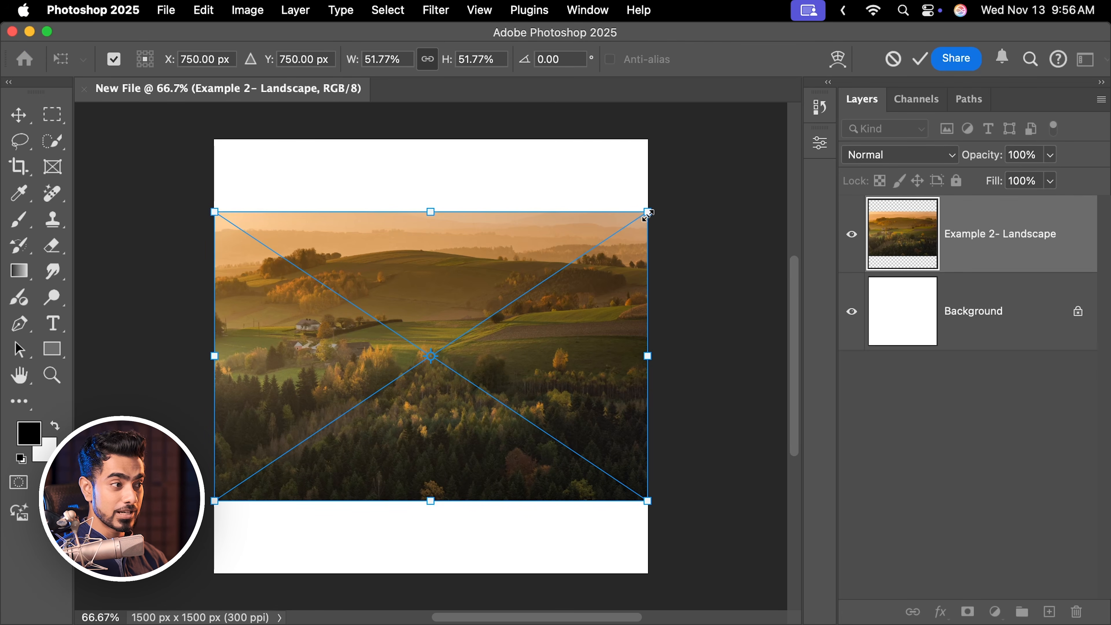
pyautogui.moveTo(647, 214); pyautogui.dragTo(761, 136)
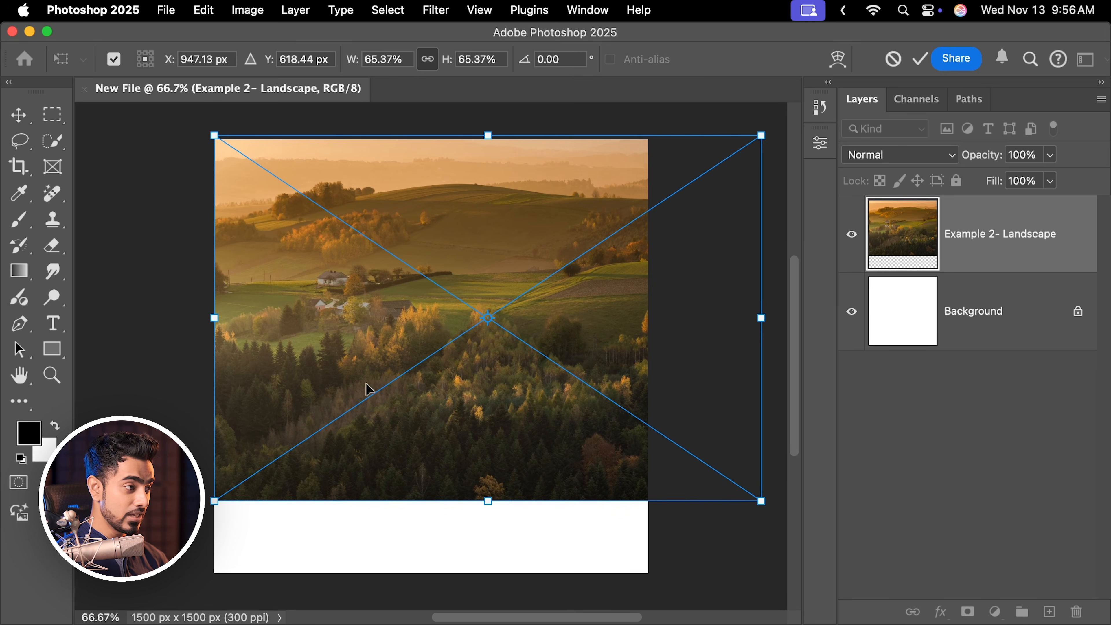
pyautogui.press('super+z')
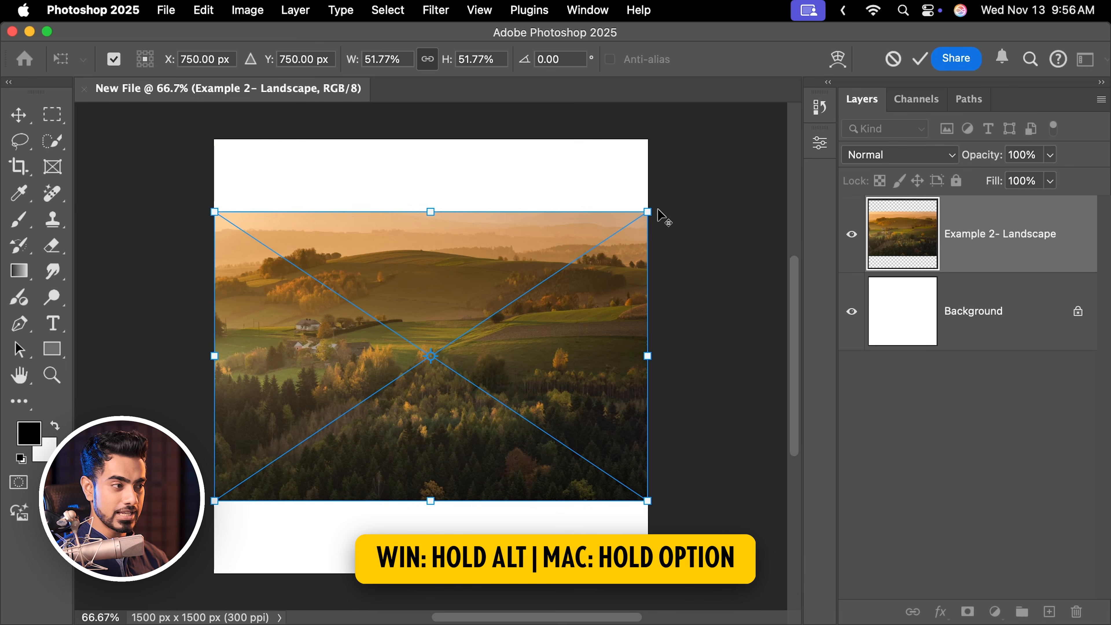
pyautogui.moveTo(649, 212); pyautogui.dragTo(760, 136)
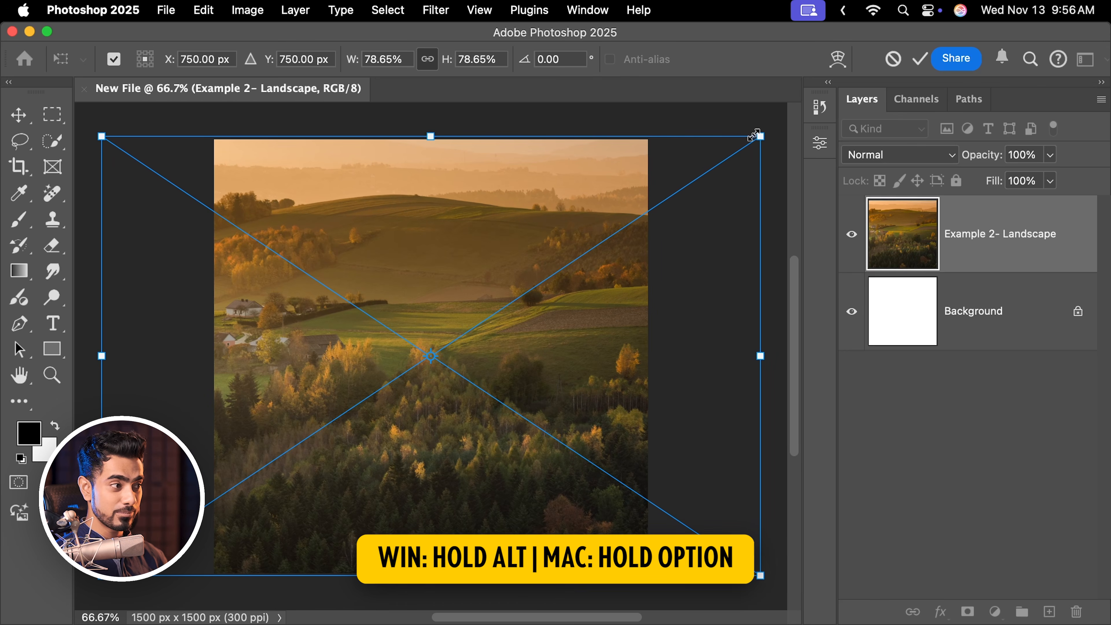
pyautogui.press('Return')
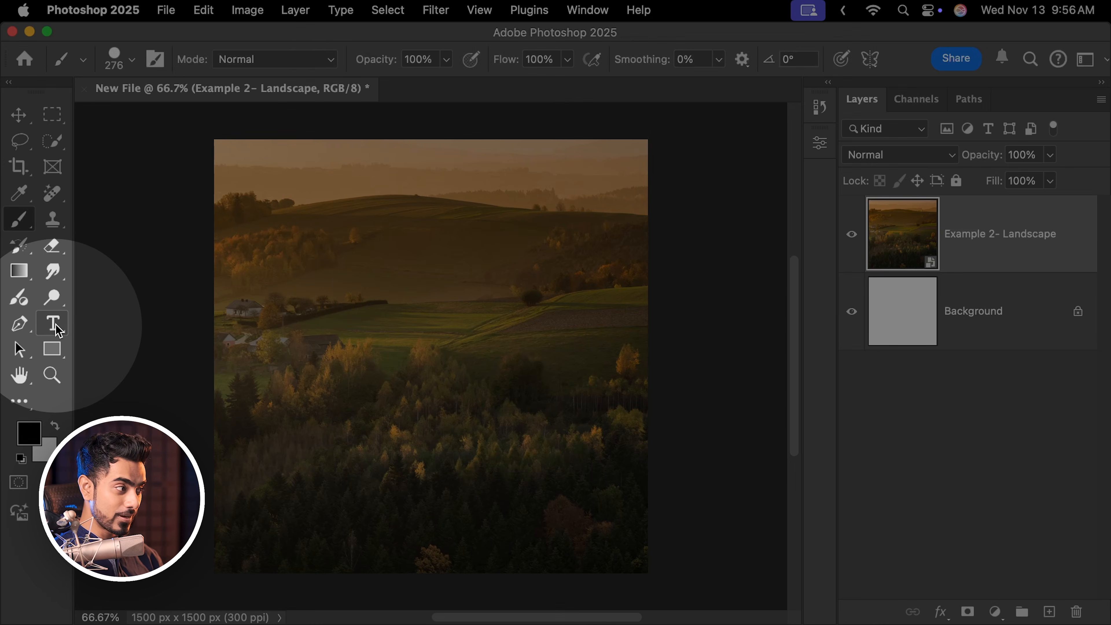
# Add a LANDSCAPE text layer in Poppins Black 75 px near the canvas centre and set its colour to white, ffffff.
pyautogui.click(65, 333)
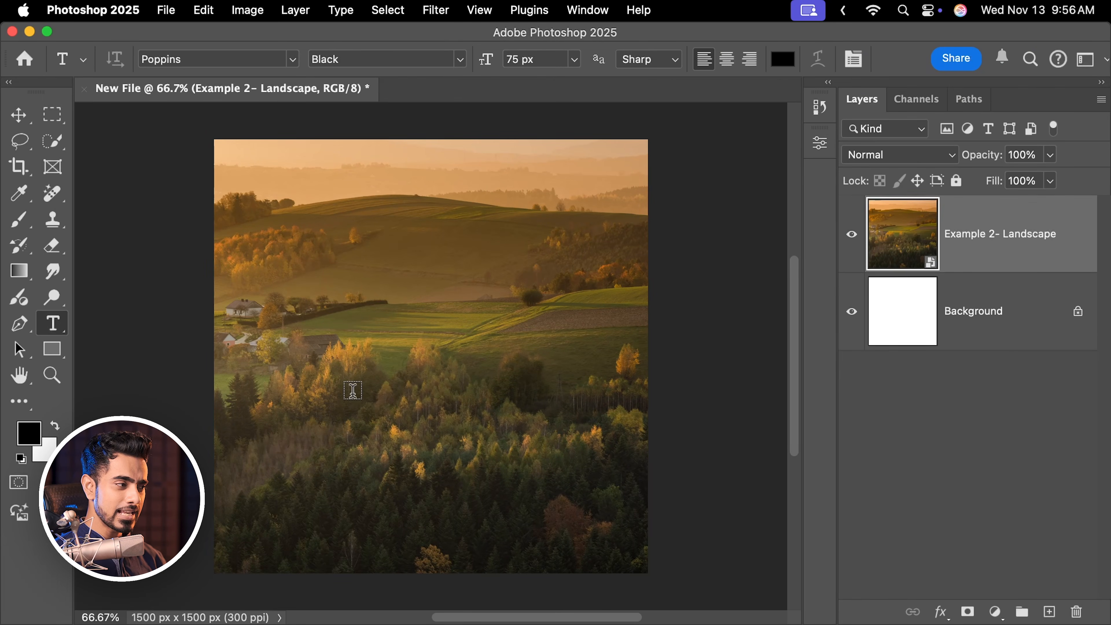
pyautogui.click(352, 402)
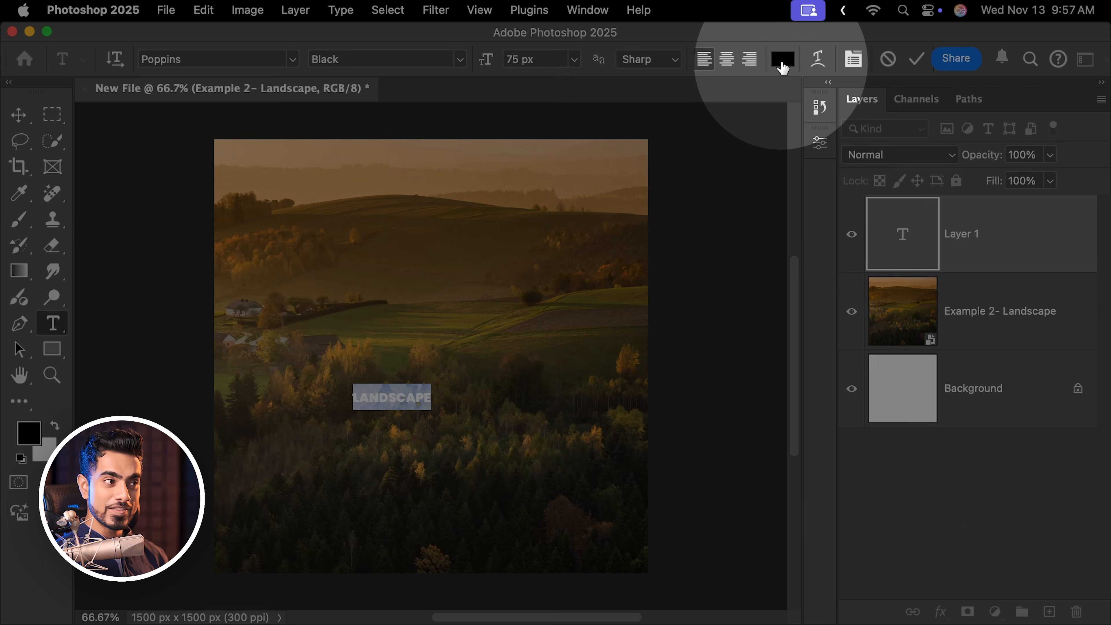
pyautogui.click(783, 59)
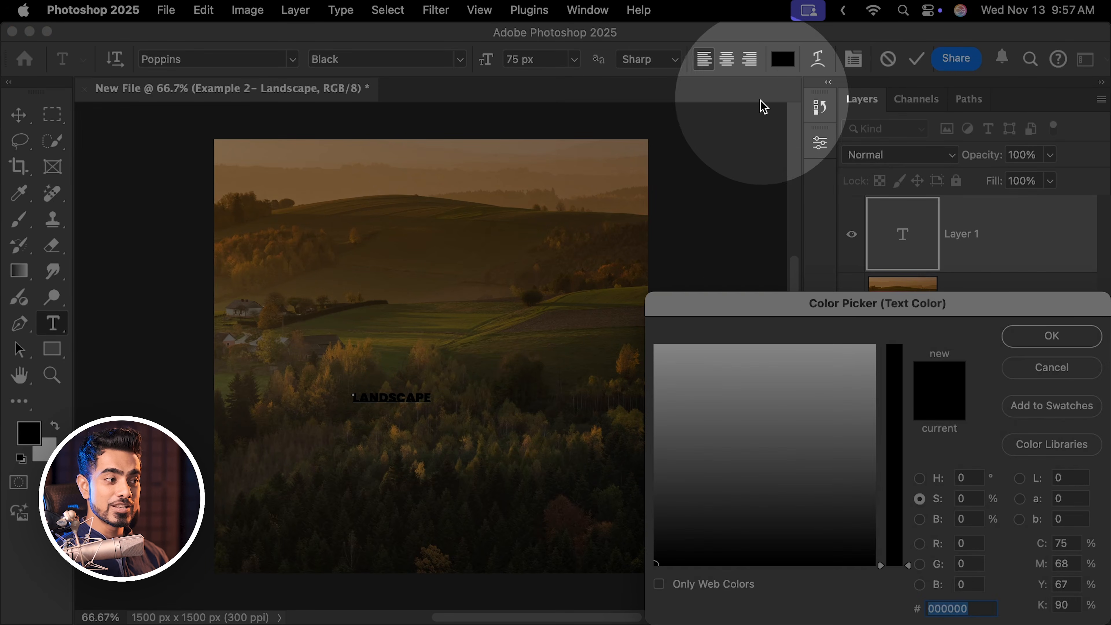
pyautogui.click(714, 386)
pyautogui.moveTo(714, 386); pyautogui.dragTo(641, 329)
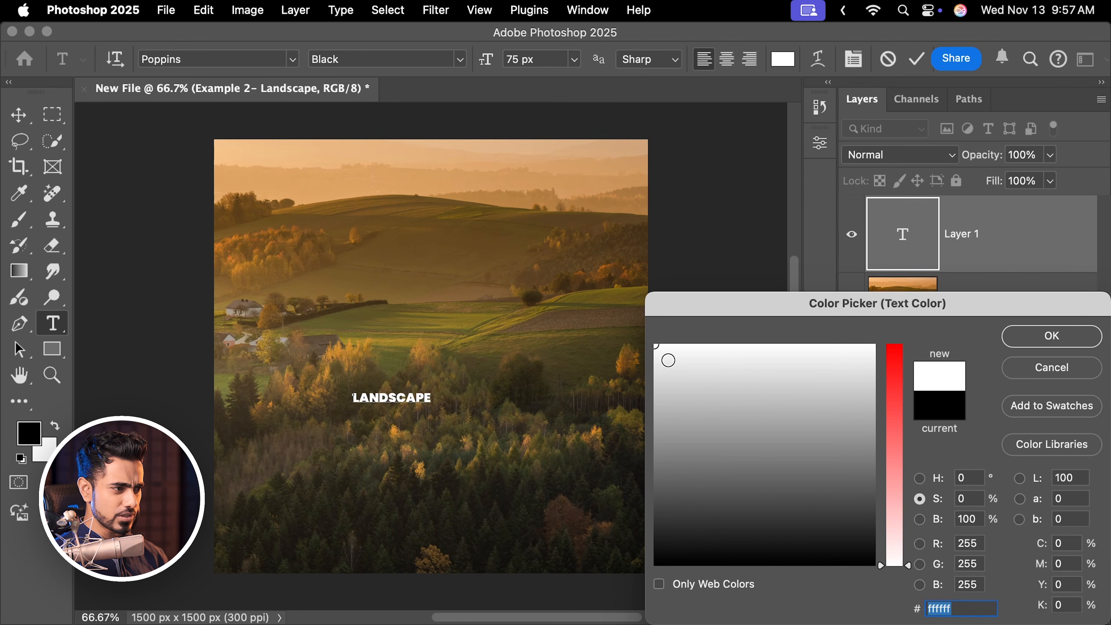
pyautogui.click(1032, 344)
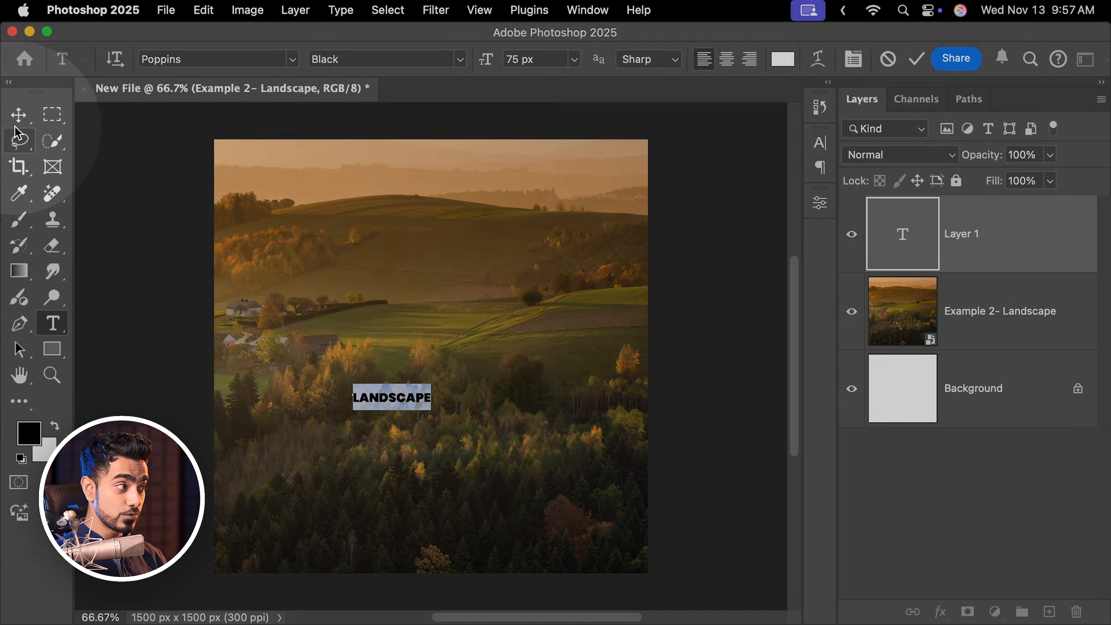
# Scale the LANDSCAPE text to about 267% with Free Transform and move it near the canvas centre.
pyautogui.click(18, 115)
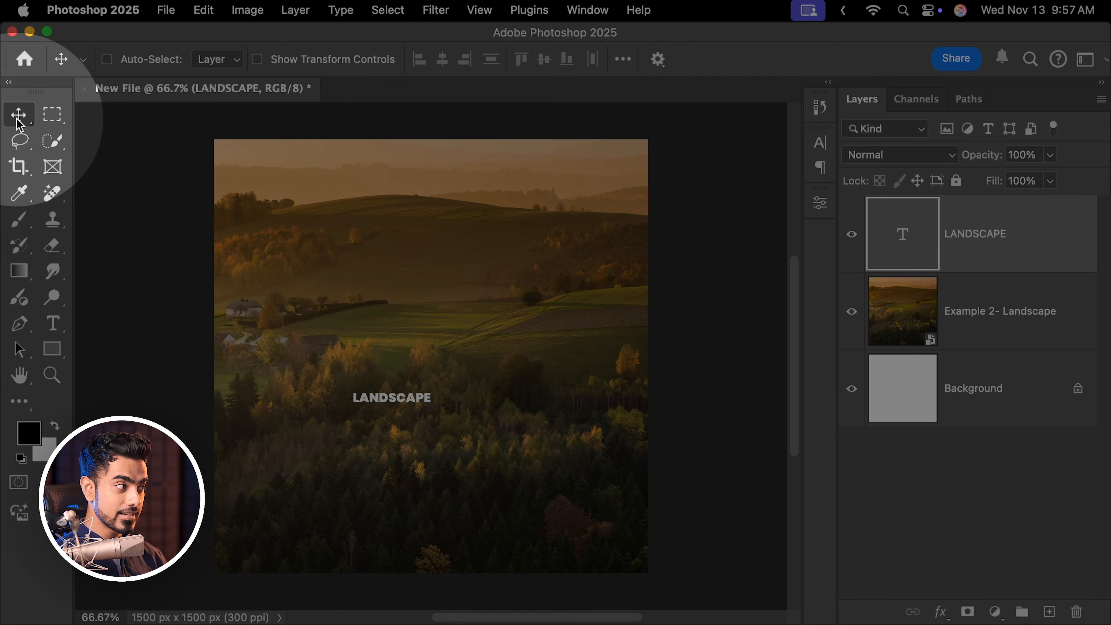
pyautogui.press('super')
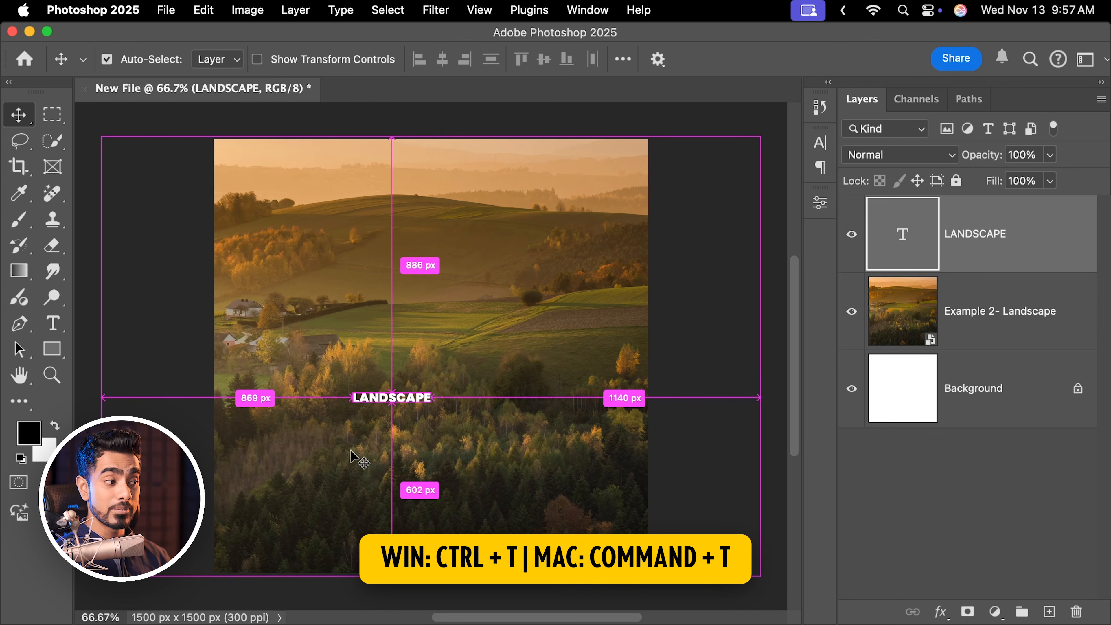
pyautogui.press('super+t')
pyautogui.moveTo(436, 386); pyautogui.dragTo(543, 361)
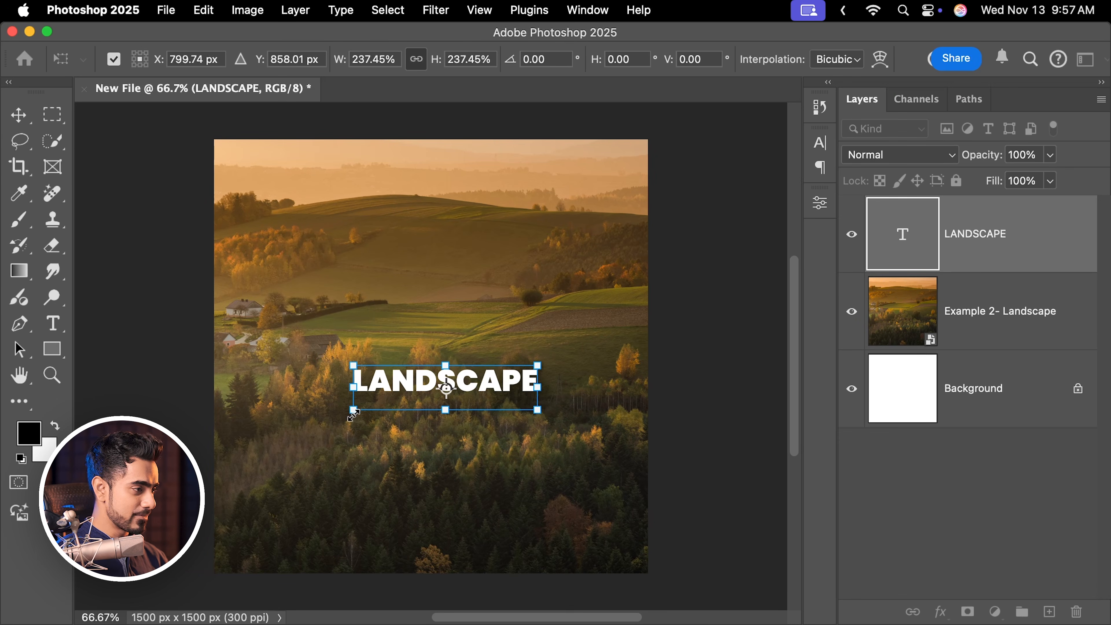
pyautogui.moveTo(353, 413); pyautogui.dragTo(328, 416)
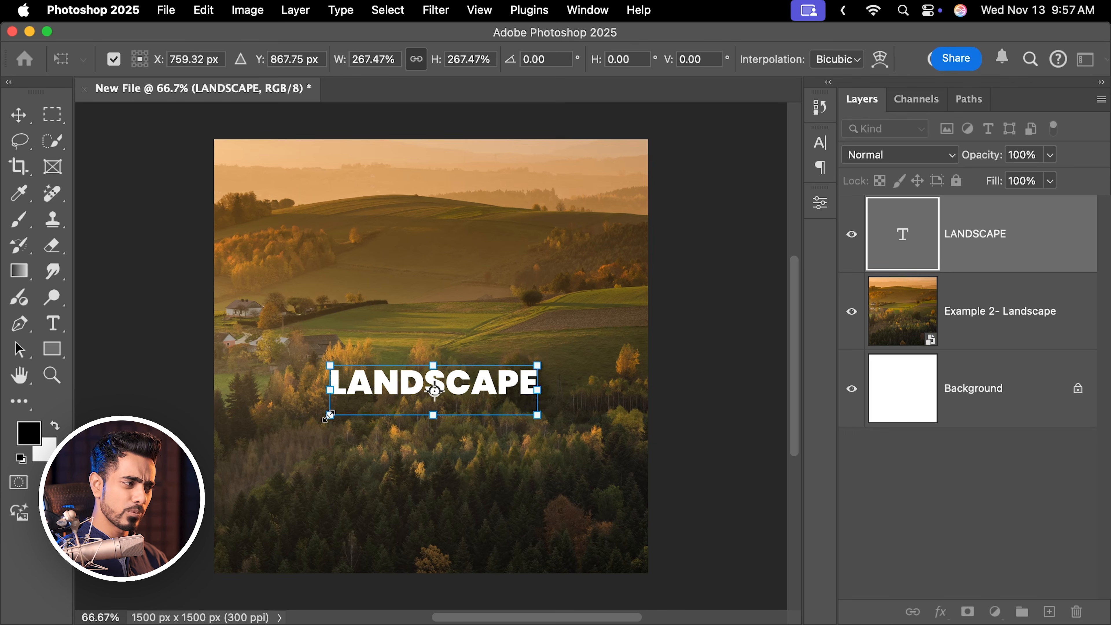
pyautogui.press('Return')
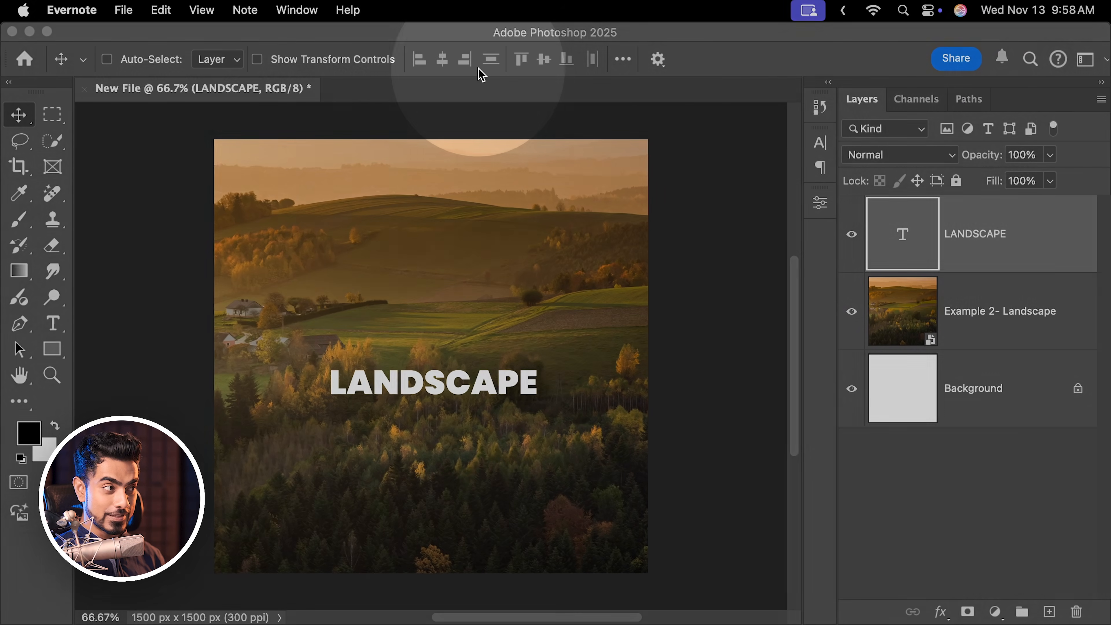
# Align the LANDSCAPE text to the canvas, centring it horizontally and vertically.
pyautogui.click(623, 60)
pyautogui.click(624, 60)
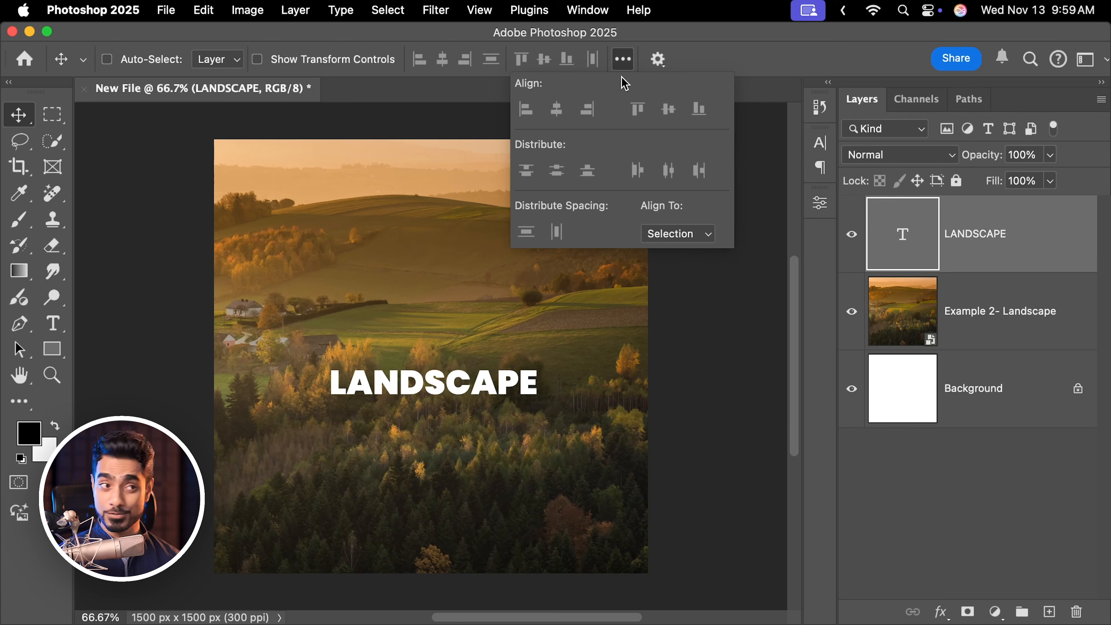
pyautogui.click(677, 233)
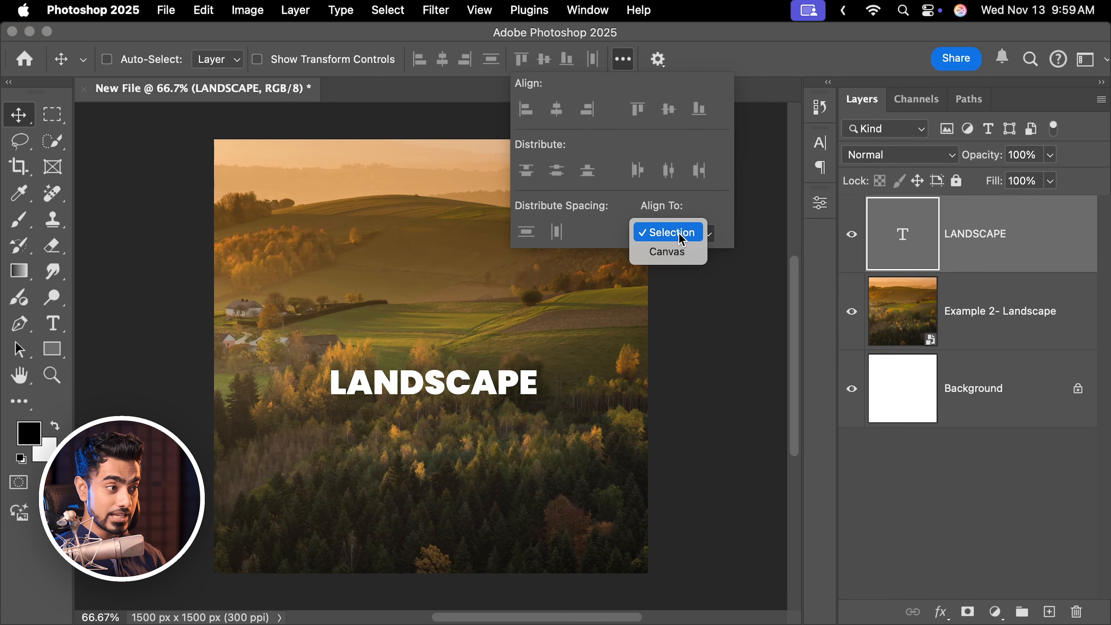
pyautogui.click(667, 252)
pyautogui.click(718, 68)
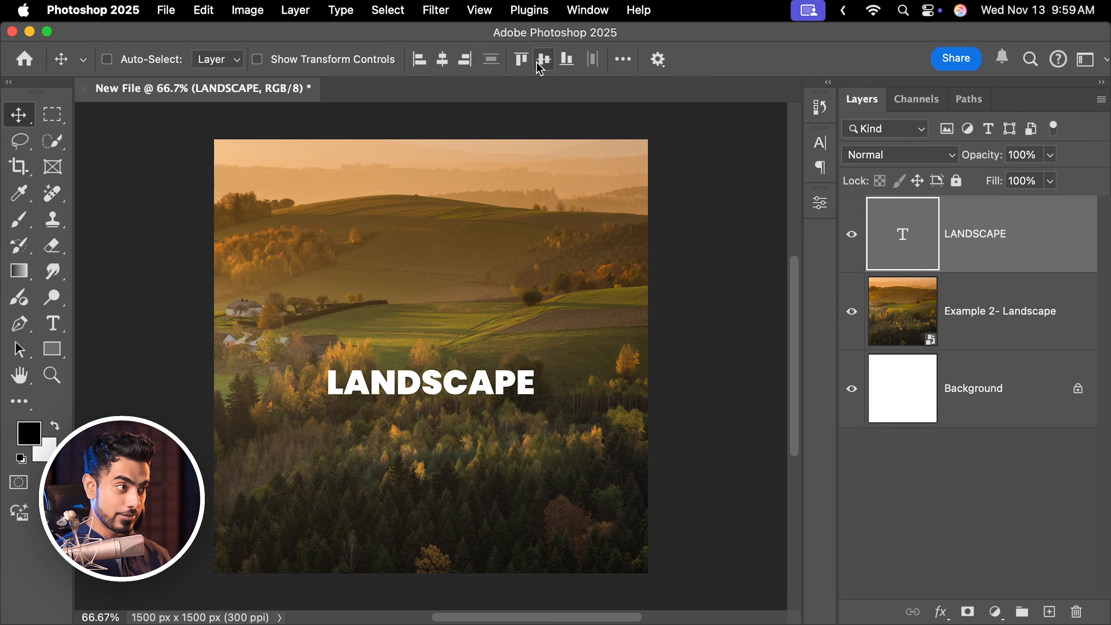
pyautogui.click(543, 64)
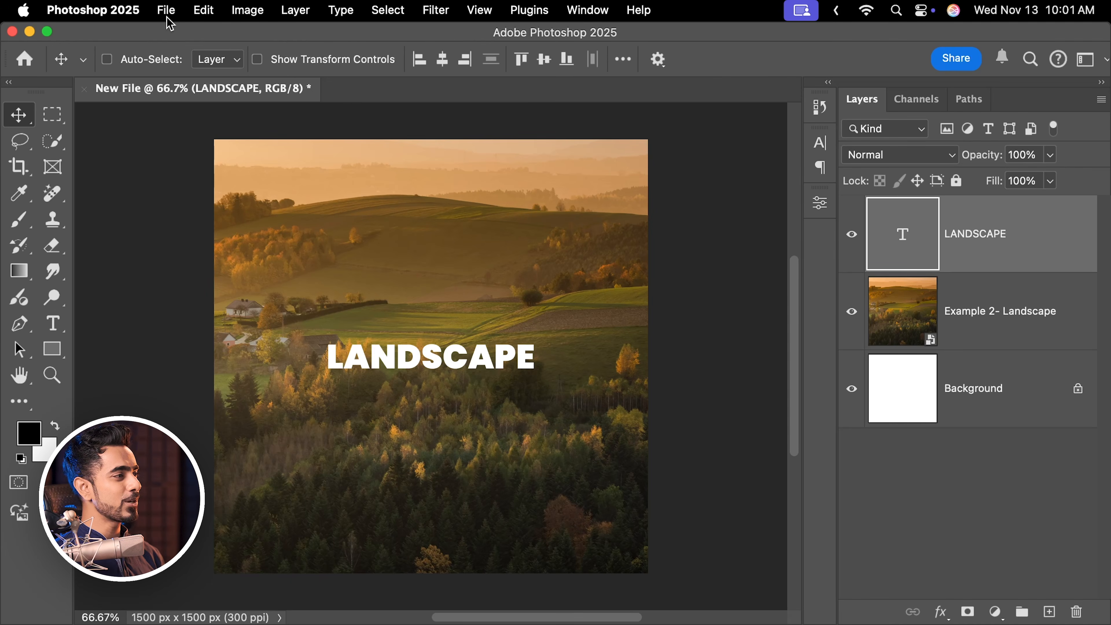
# Save the document as Rename It.psd in Photoshop format with Maximize Compatibility on.
pyautogui.click(168, 18)
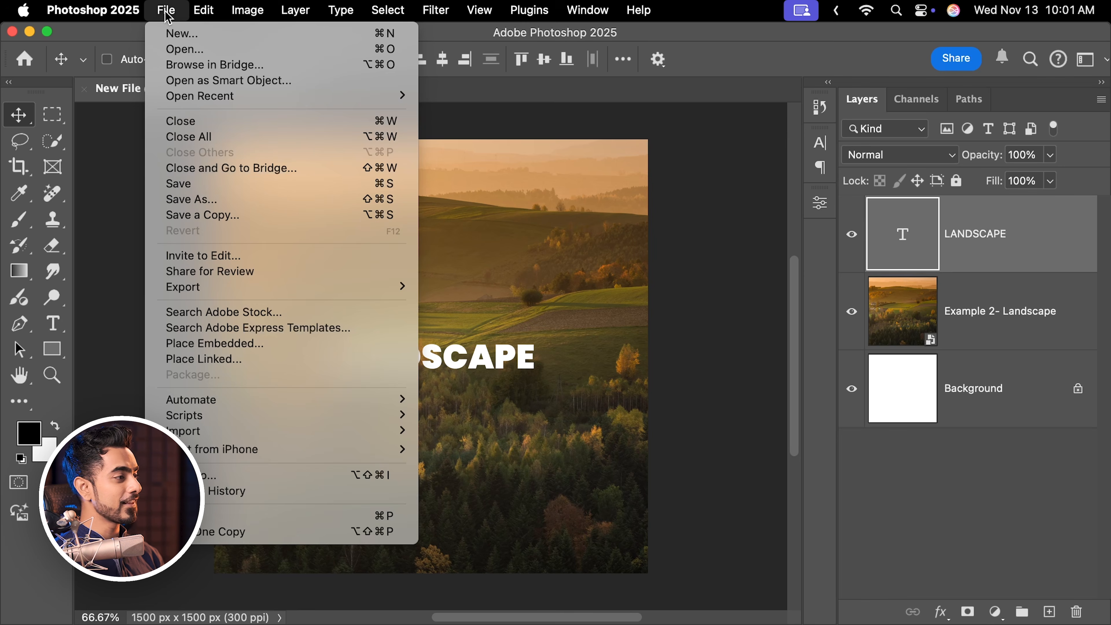
pyautogui.click(204, 181)
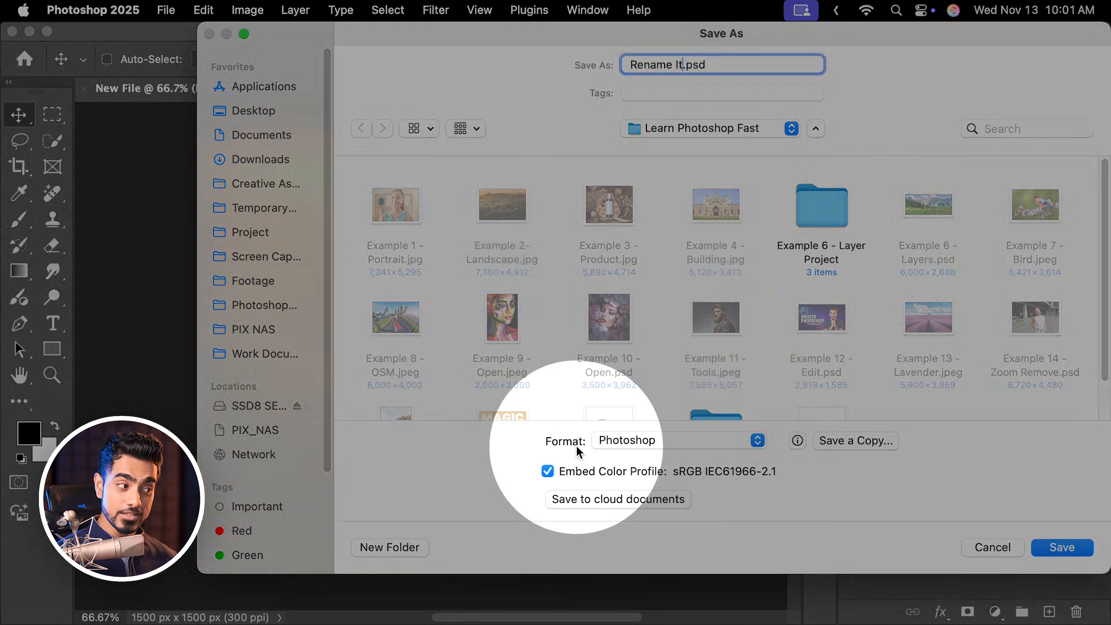
pyautogui.click(618, 446)
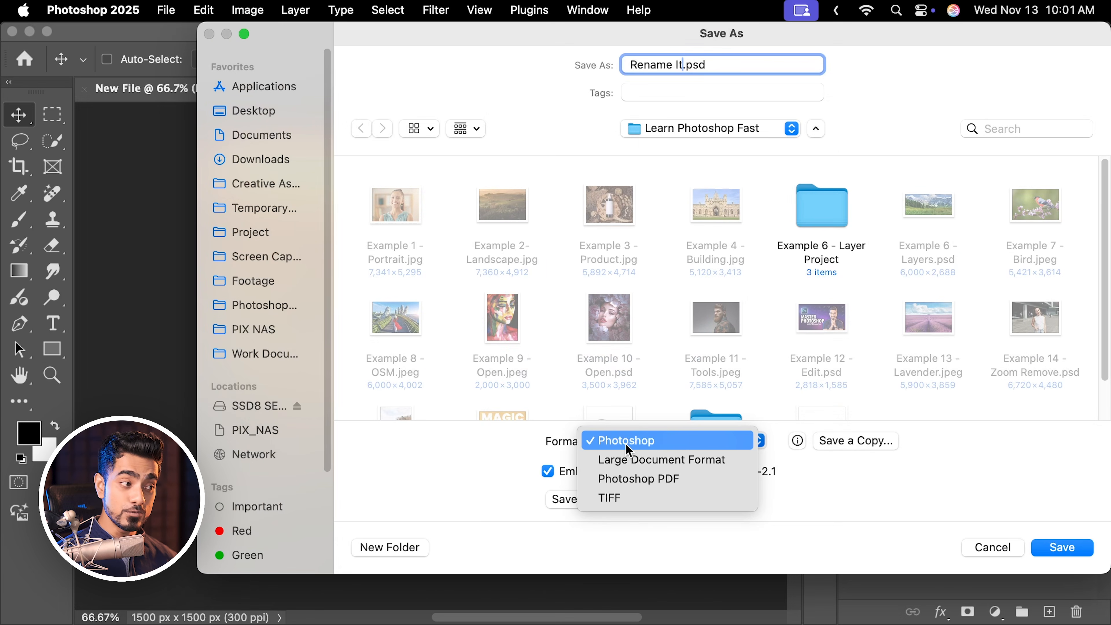
pyautogui.click(621, 442)
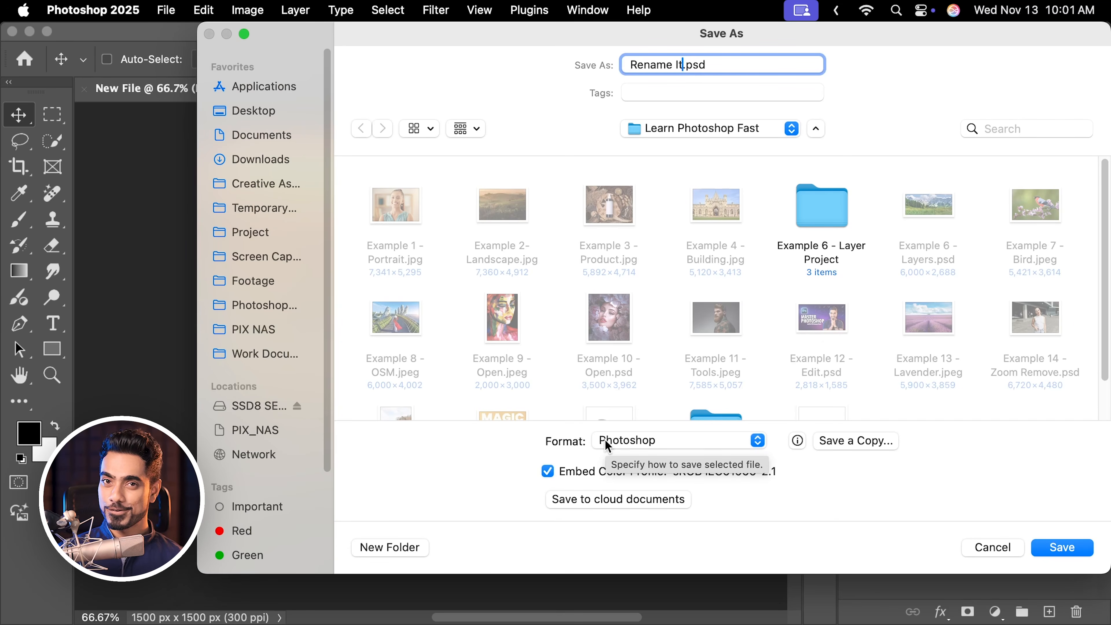
pyautogui.click(1062, 547)
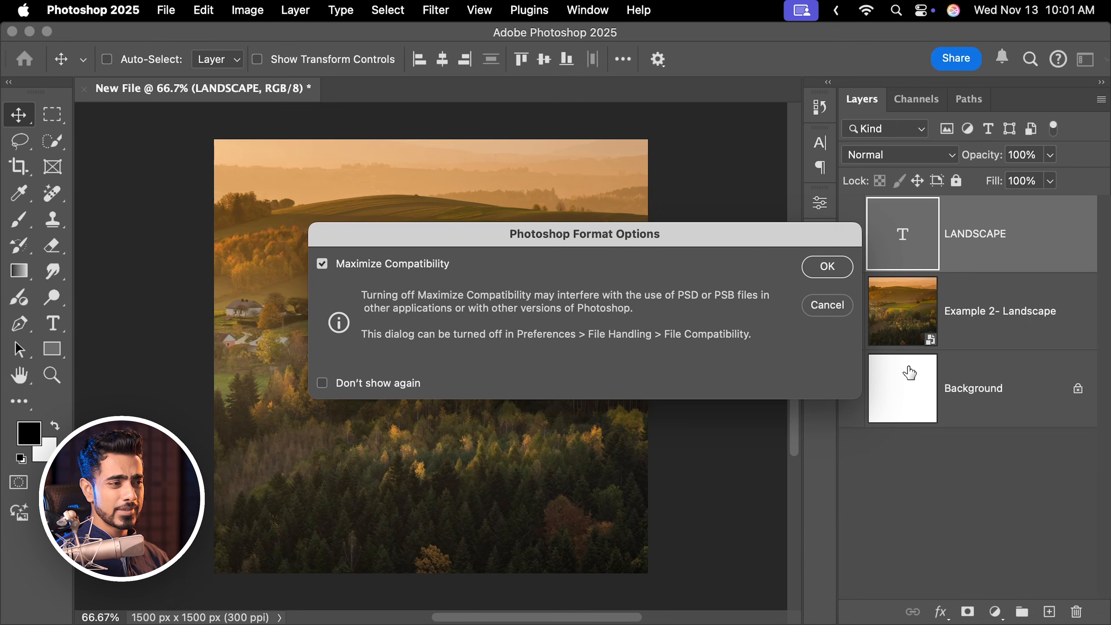
pyautogui.click(827, 267)
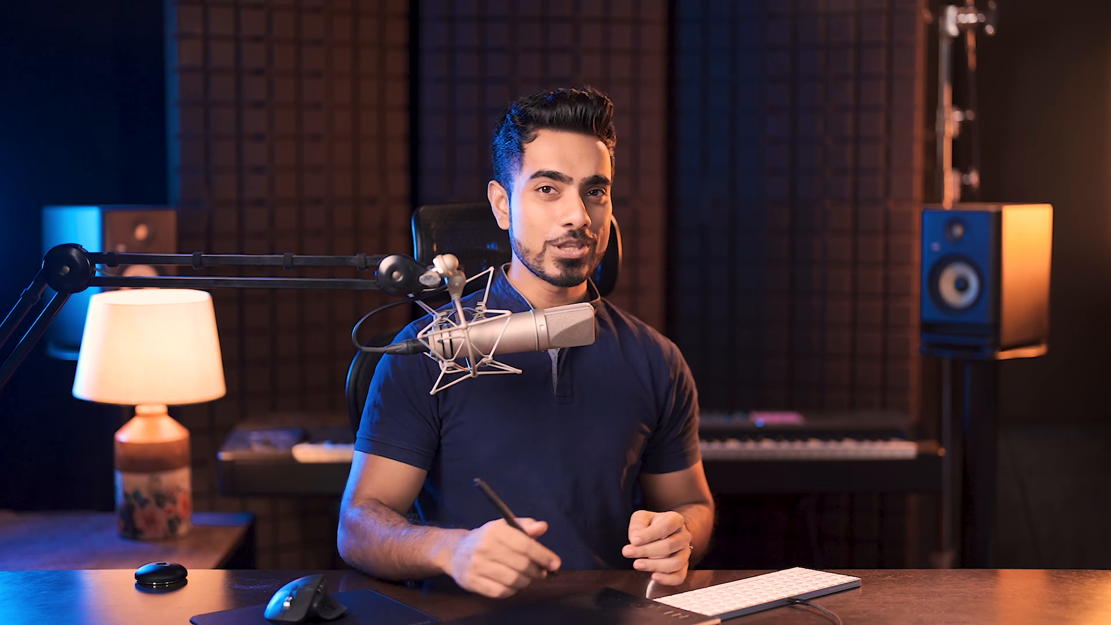
# Open Rename It.psd by dragging it from the Finder folder into Photoshop.
pyautogui.scroll(-10, 1080, 457)
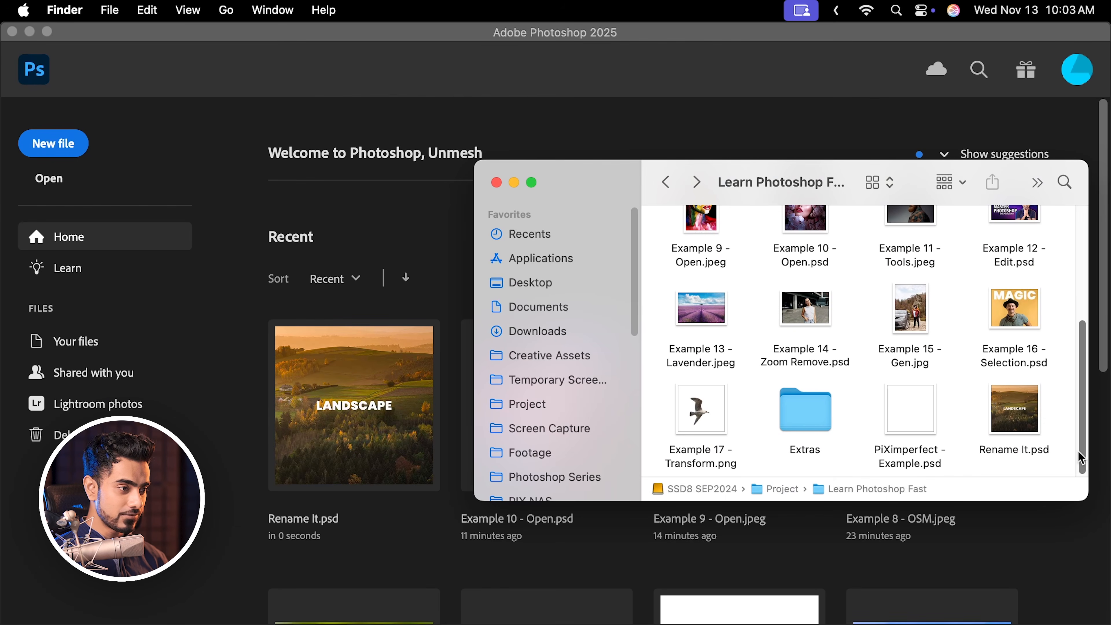
pyautogui.moveTo(1021, 416); pyautogui.dragTo(422, 254)
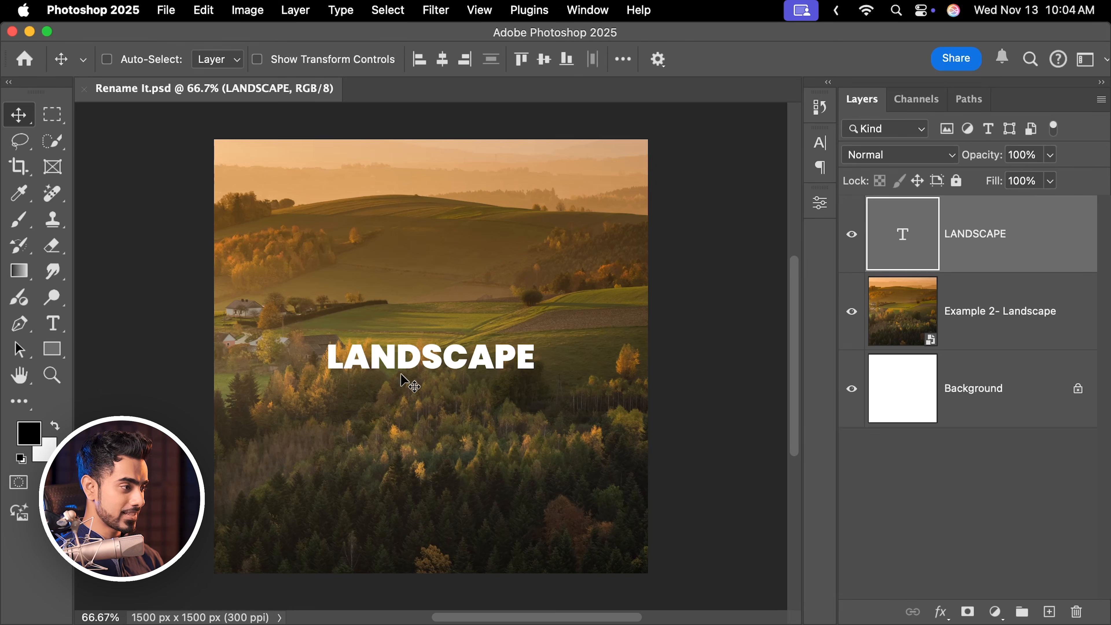
# Move the LANDSCAPE text lower on the canvas and save the file.
pyautogui.moveTo(411, 369); pyautogui.dragTo(407, 413)
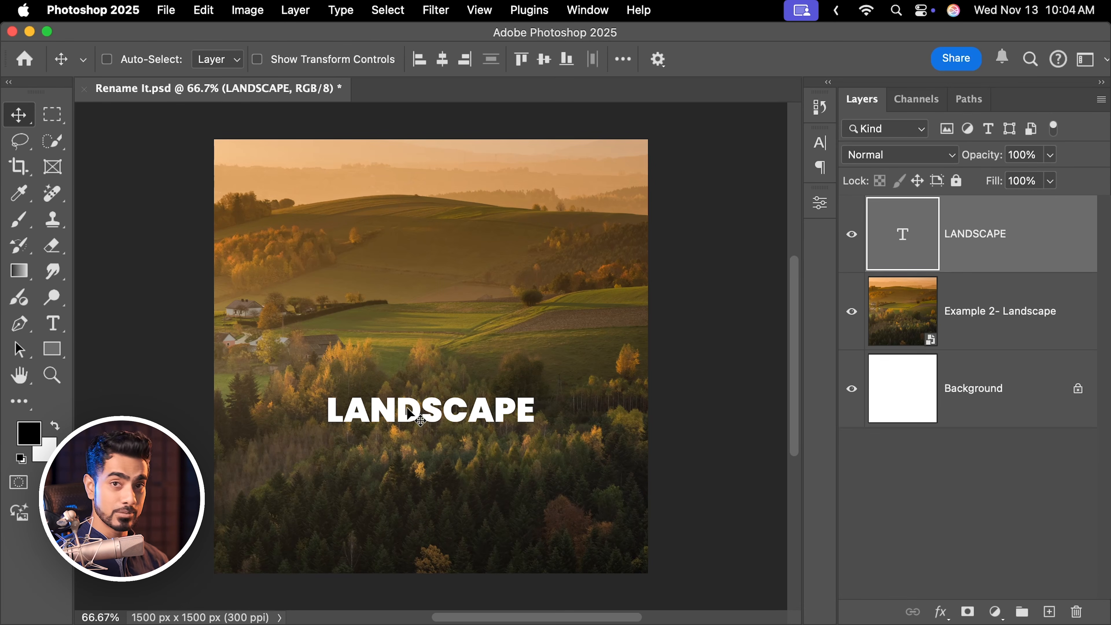
pyautogui.click(166, 9)
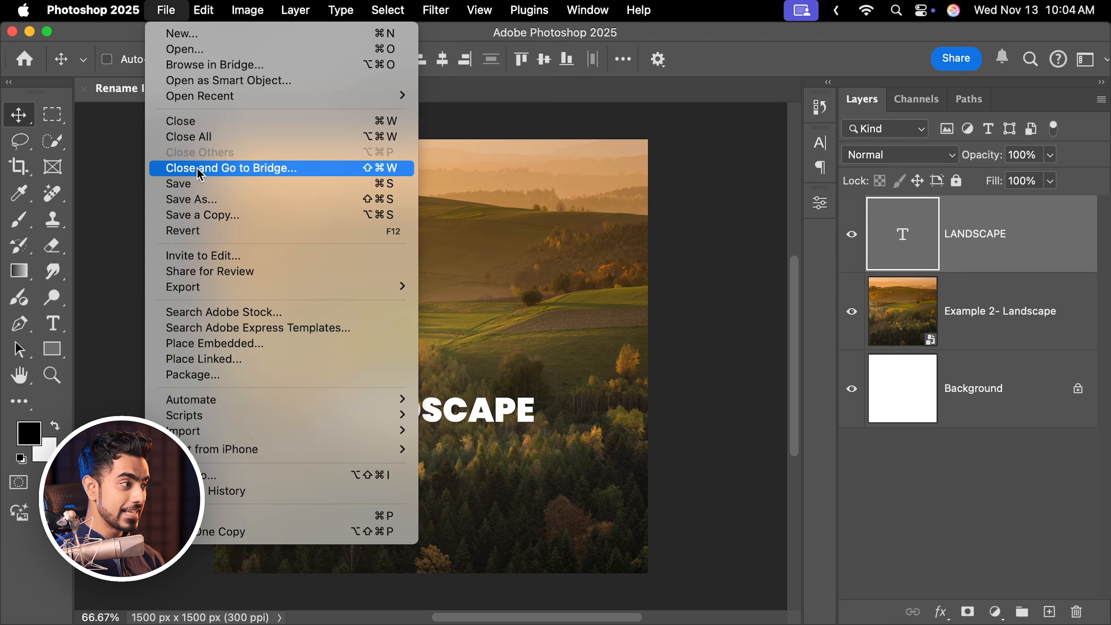
pyautogui.click(184, 181)
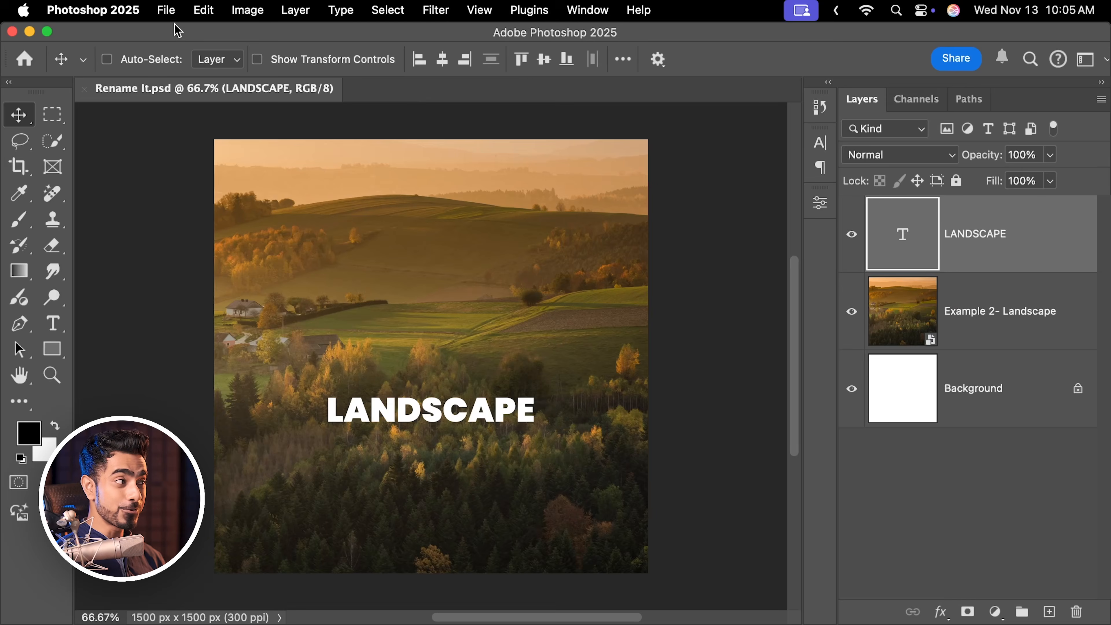
# Save the document as a new file named Rename It v2.psd.
pyautogui.click(166, 10)
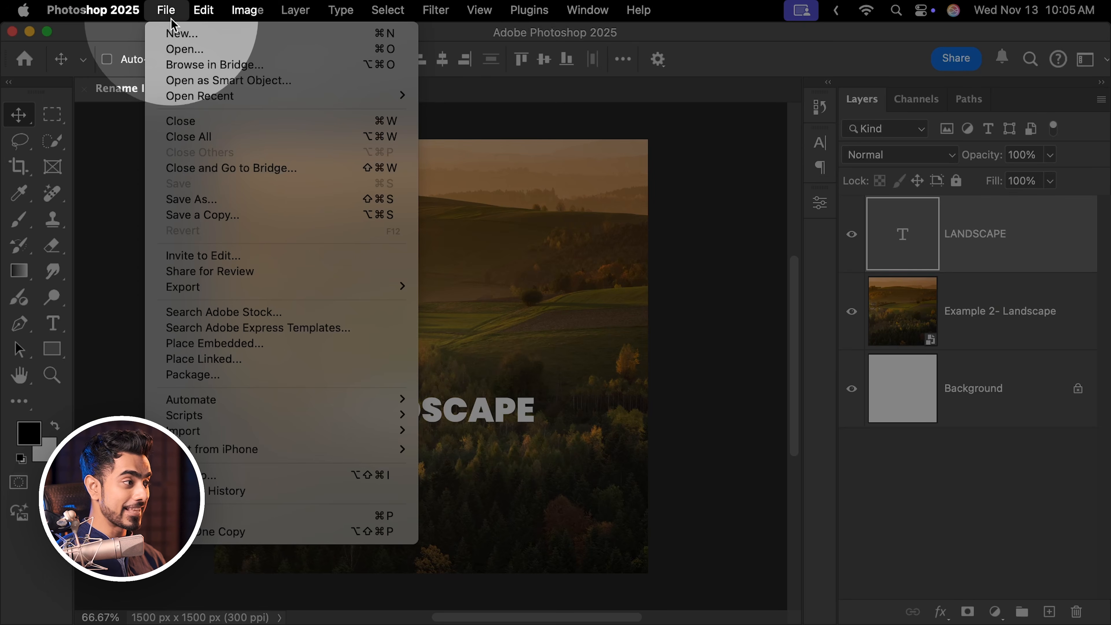
pyautogui.click(188, 200)
pyautogui.click(686, 70)
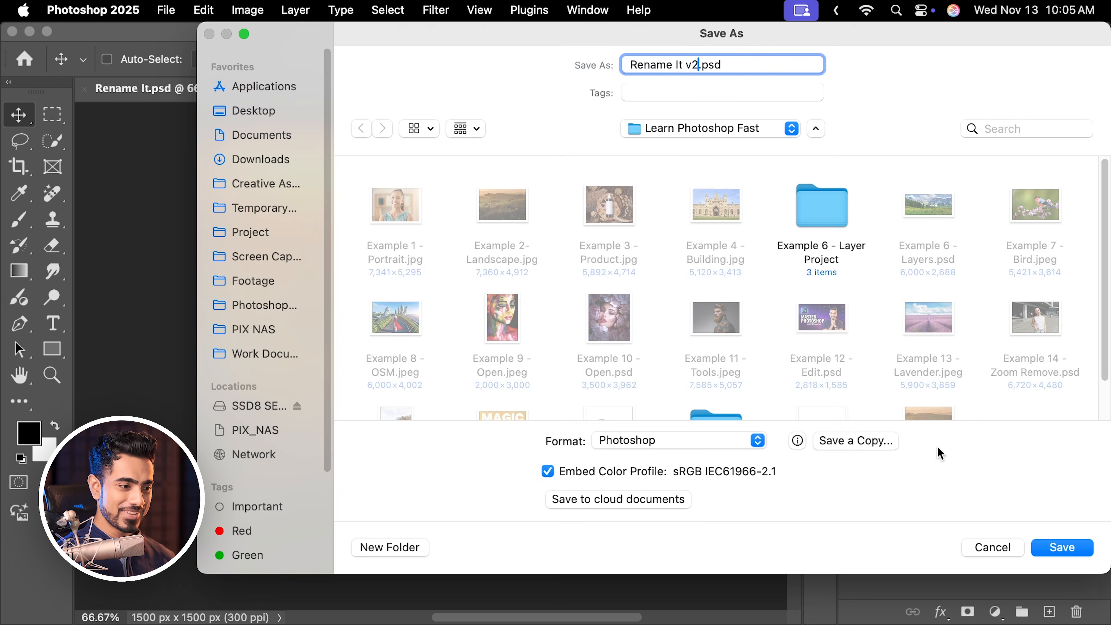
pyautogui.click(1049, 554)
pyautogui.click(848, 270)
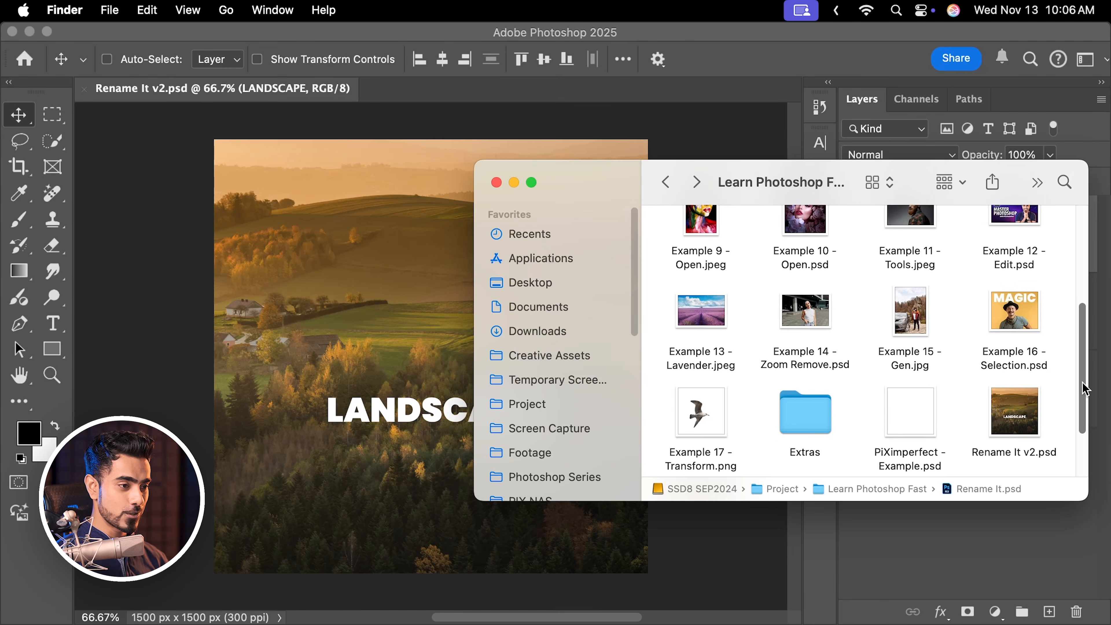
# Check the saved PSD files in the Learn Photoshop Fast folder.
pyautogui.scroll(-5, 1076, 392)
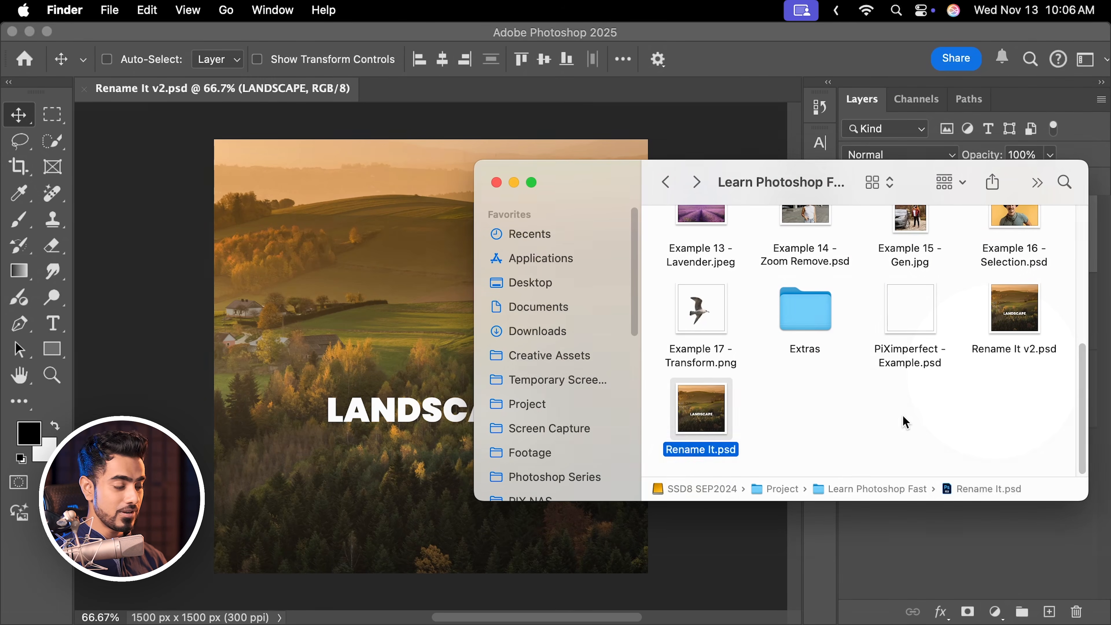
pyautogui.click(902, 422)
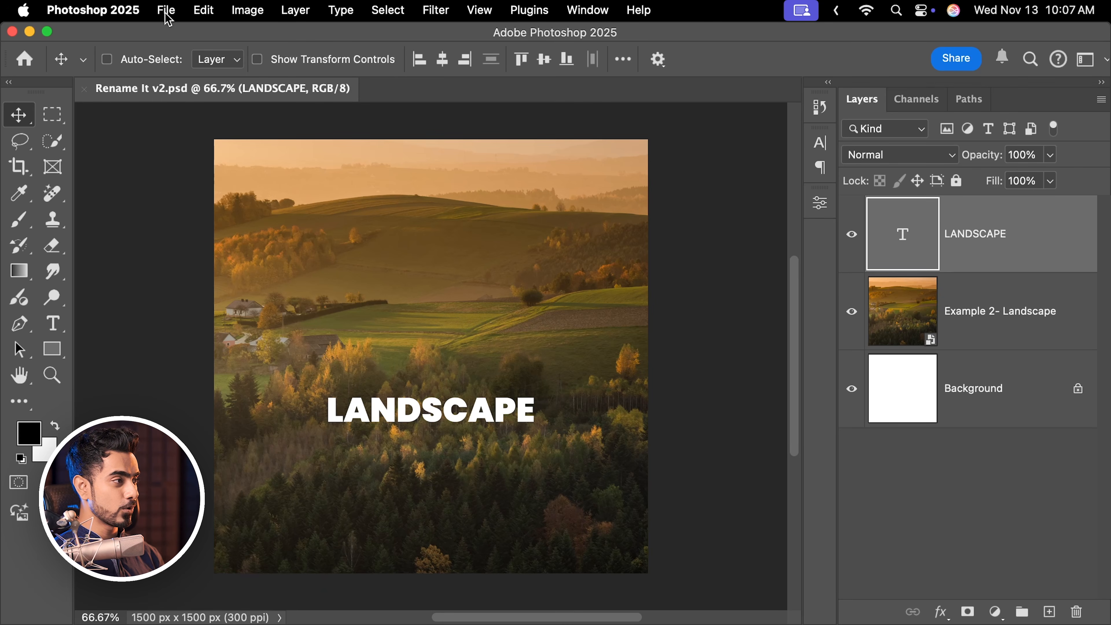
# Export the document as a JPG at quality 4 named Rename It v2 - Social.
pyautogui.click(168, 18)
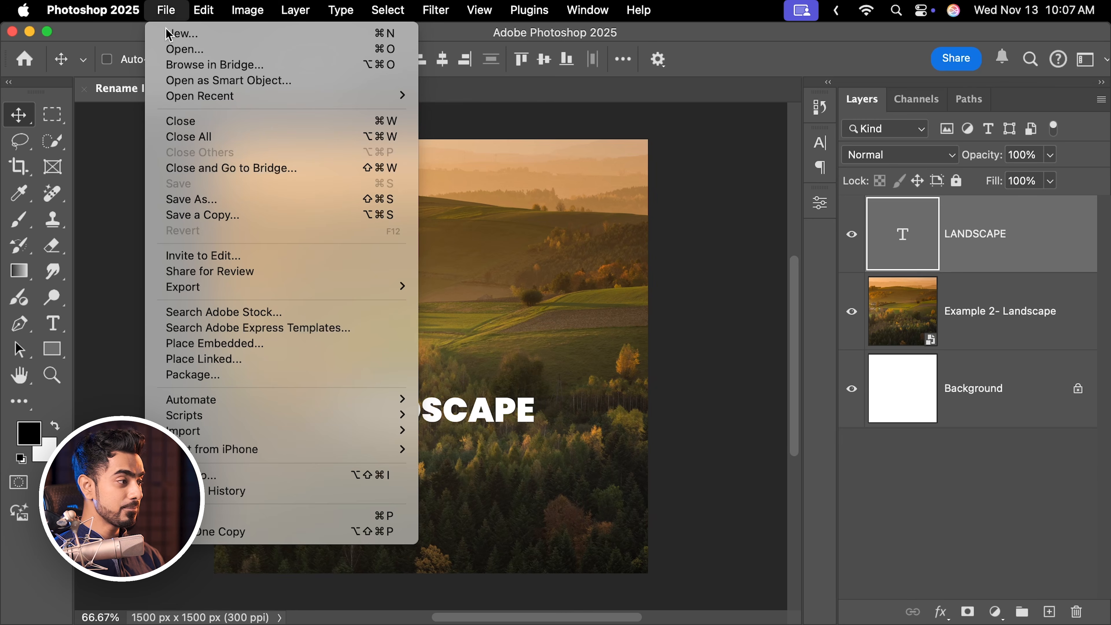
pyautogui.moveTo(302, 289)
pyautogui.click(438, 302)
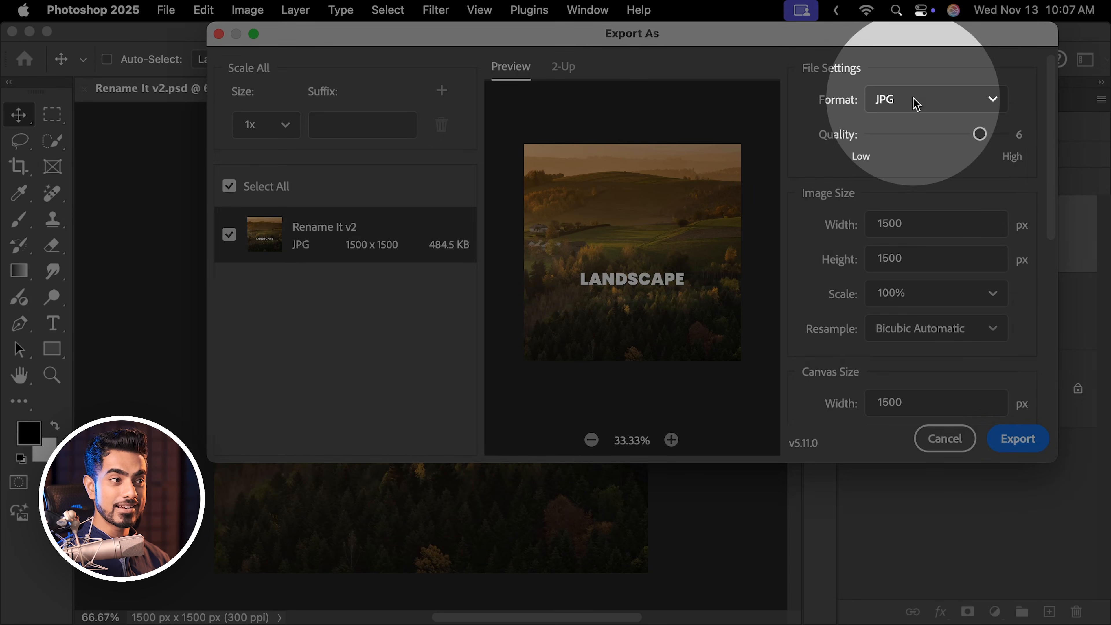
pyautogui.click(913, 99)
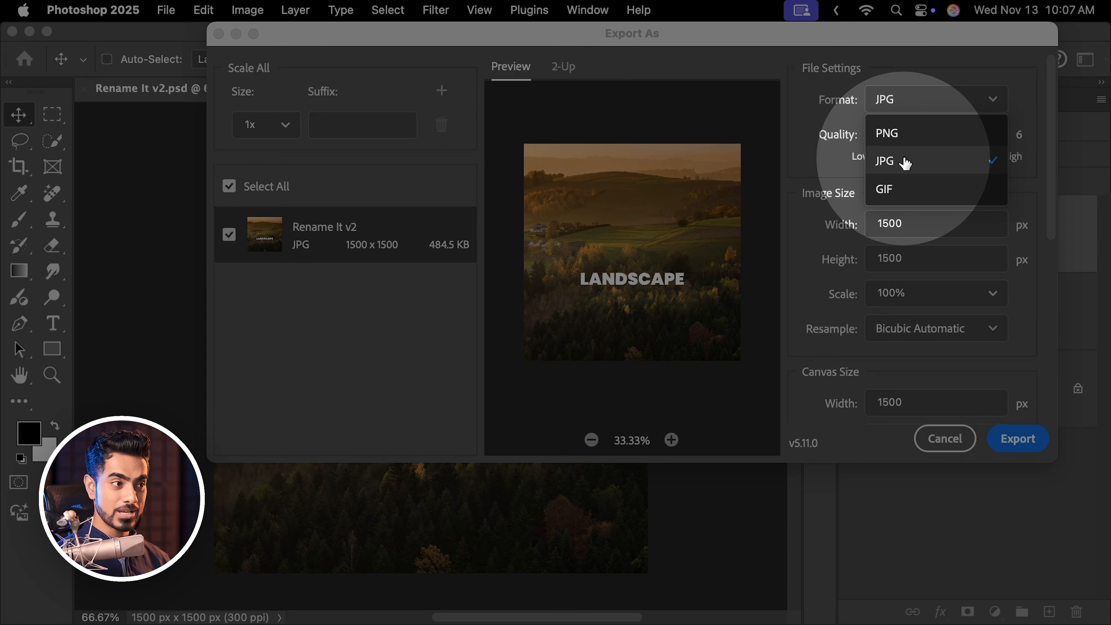
pyautogui.click(819, 146)
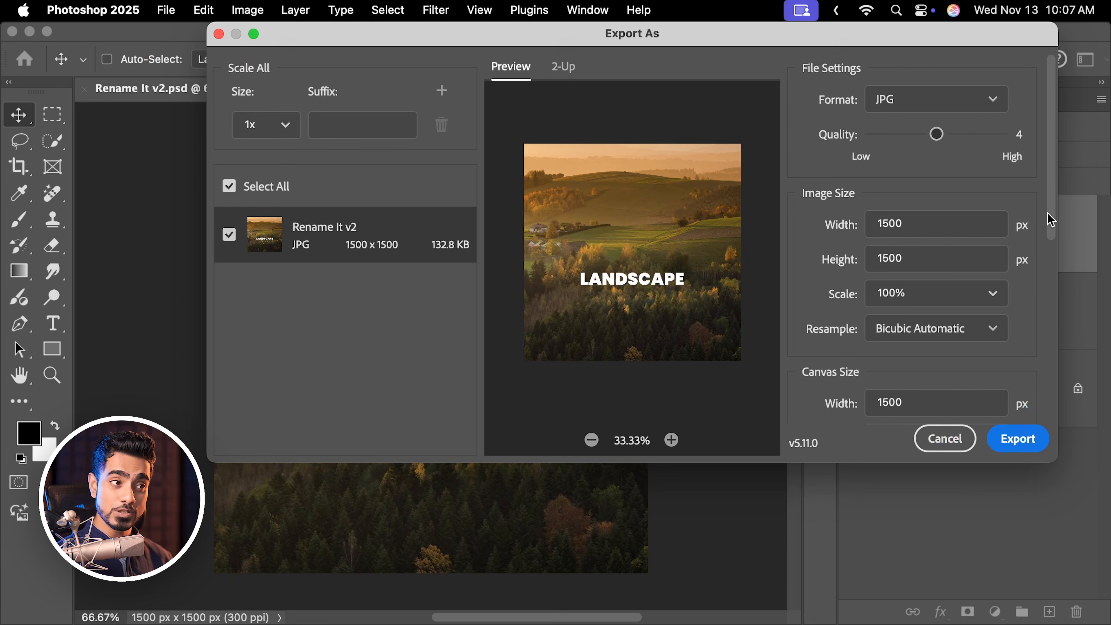
pyautogui.moveTo(1050, 214); pyautogui.dragTo(995, 398)
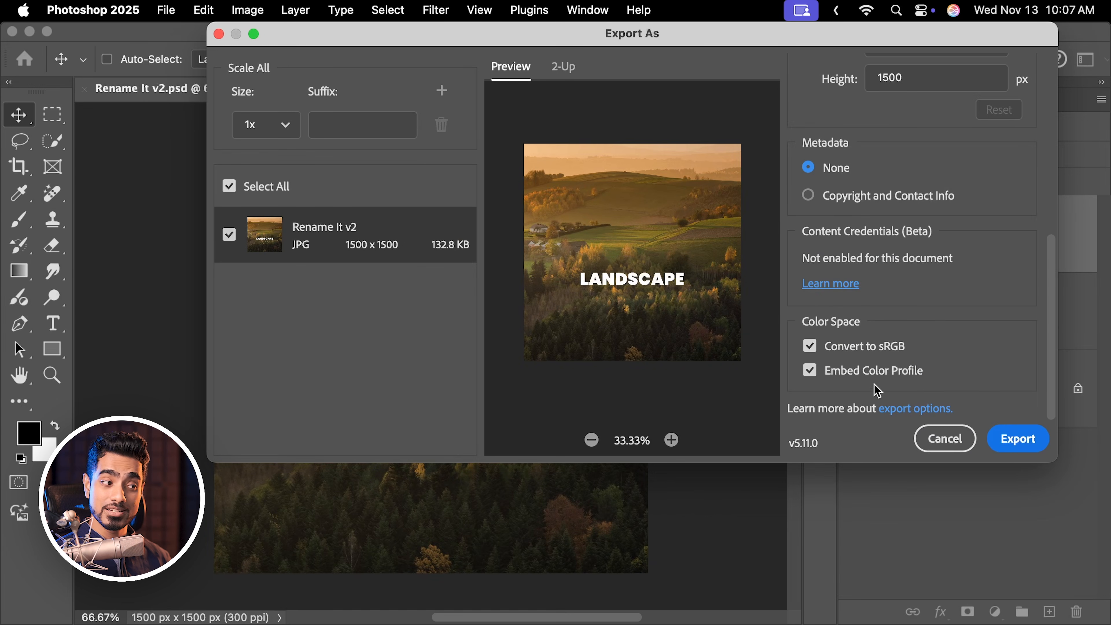
pyautogui.click(1017, 438)
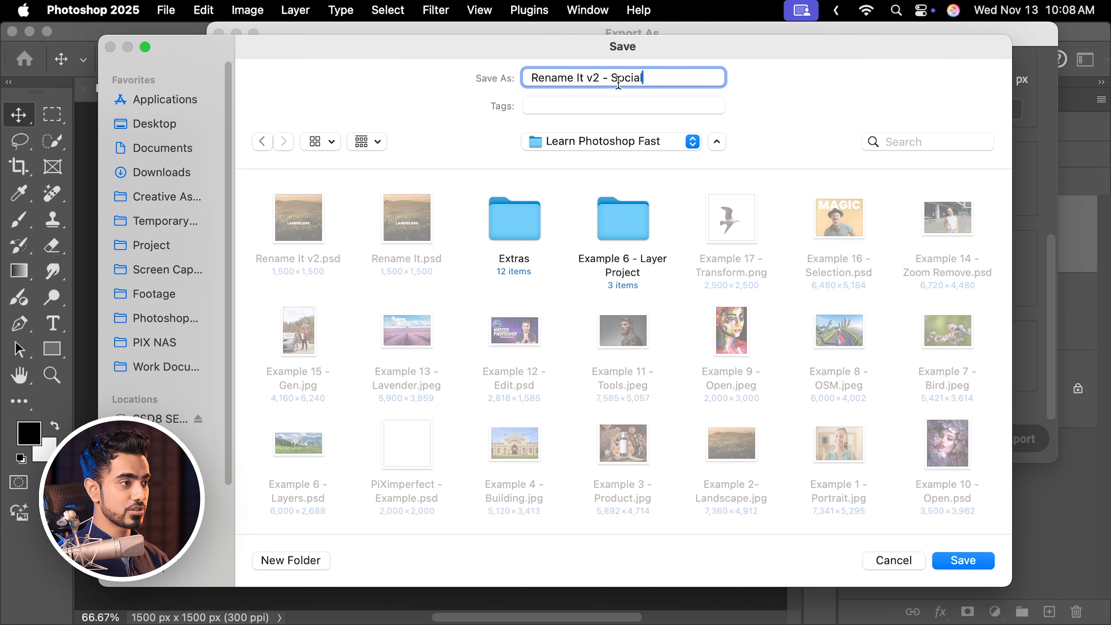
pyautogui.click(963, 560)
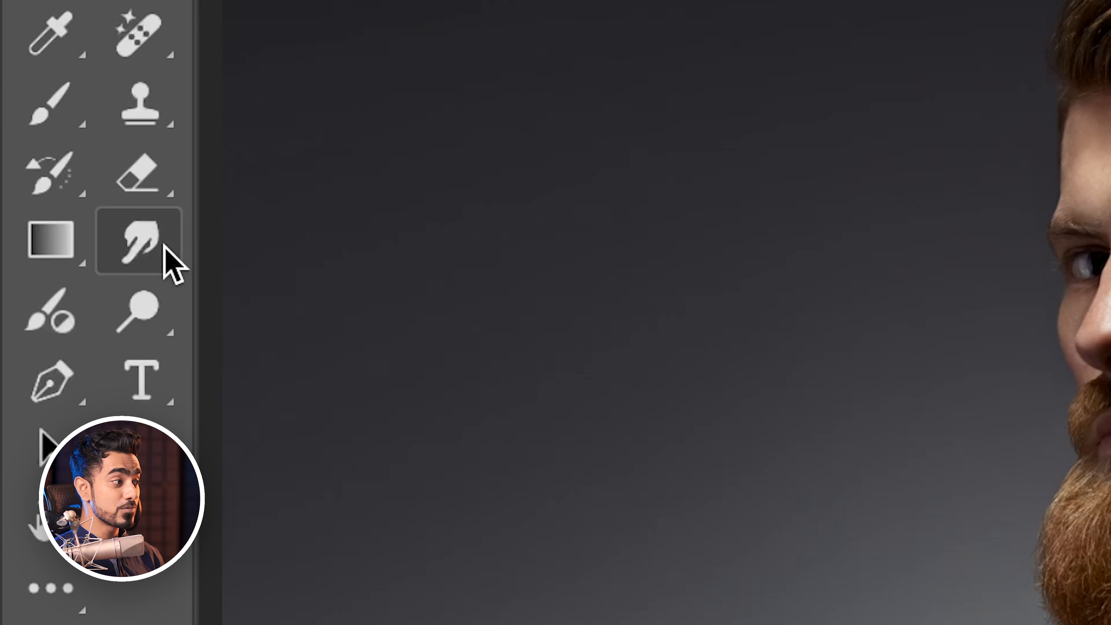
# Switch the toning tool group to the Blur Tool and the marquee group to the Elliptical Marquee Tool.
pyautogui.rightClick(152, 245)
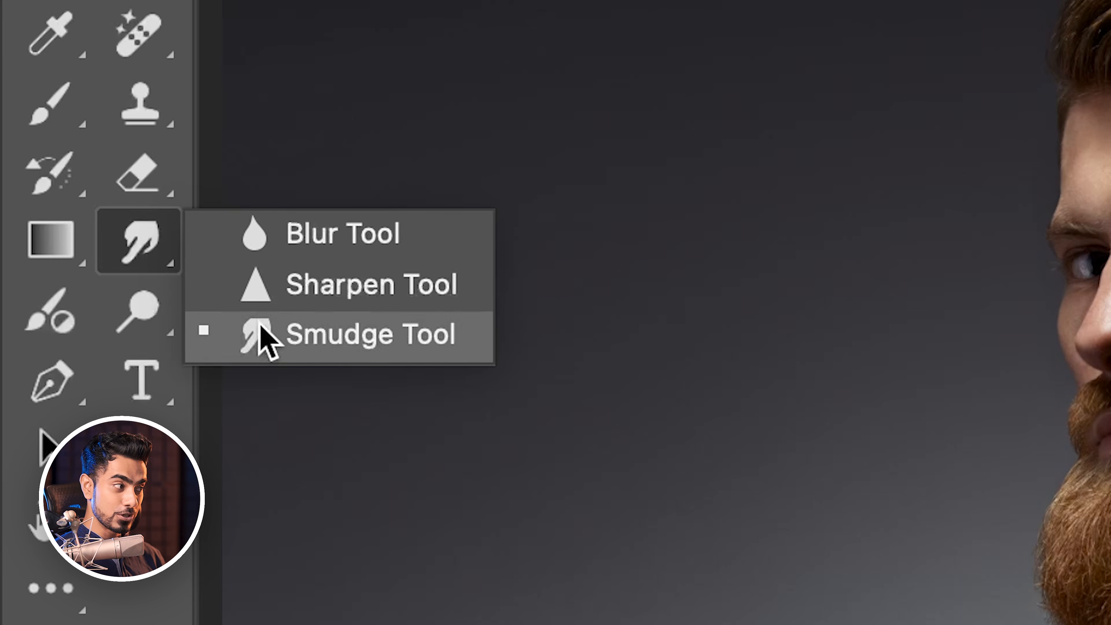
pyautogui.click(280, 244)
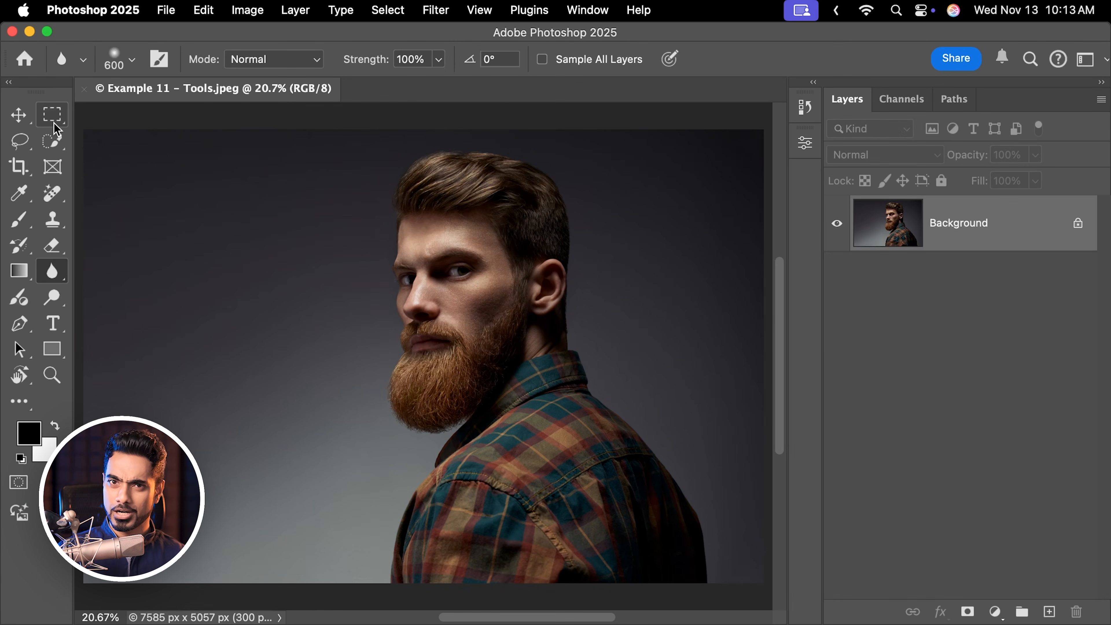
pyautogui.click(51, 115)
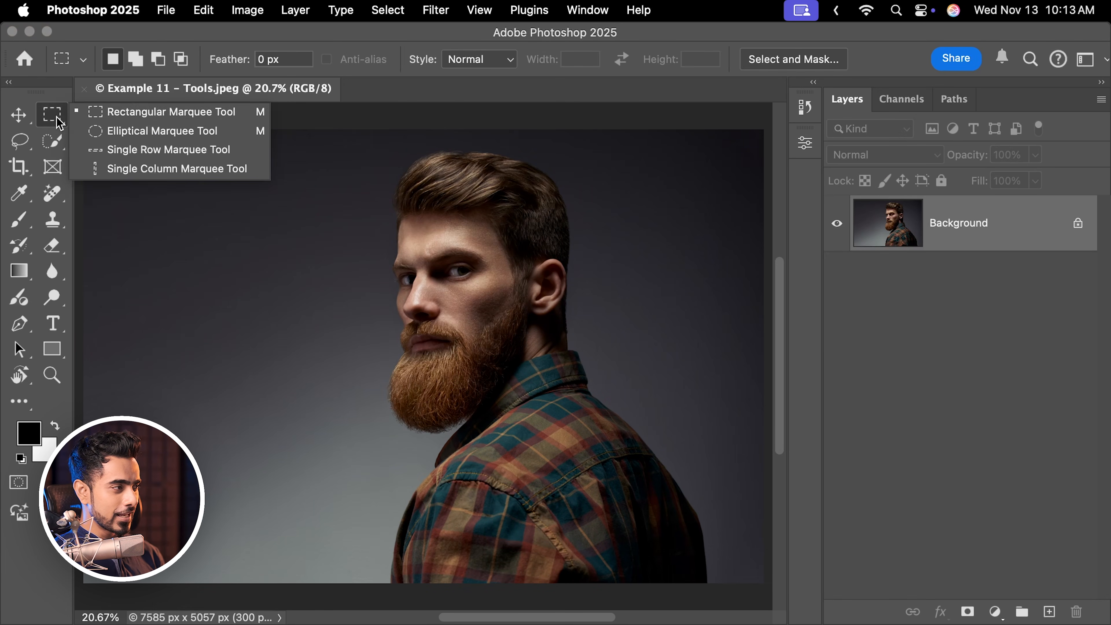
pyautogui.click(121, 133)
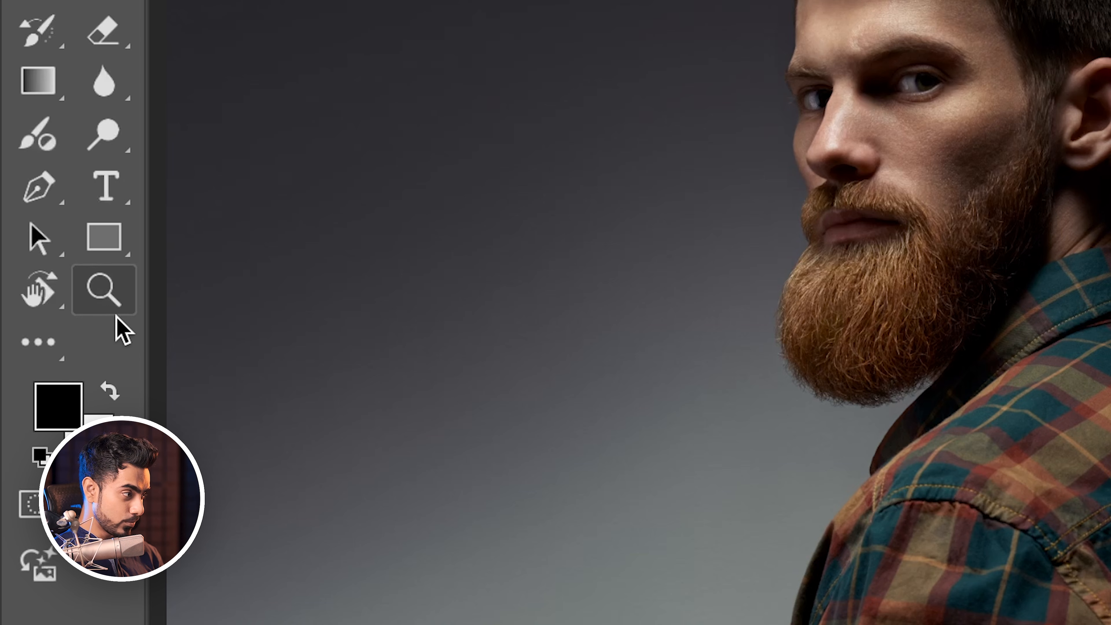
pyautogui.click(115, 309)
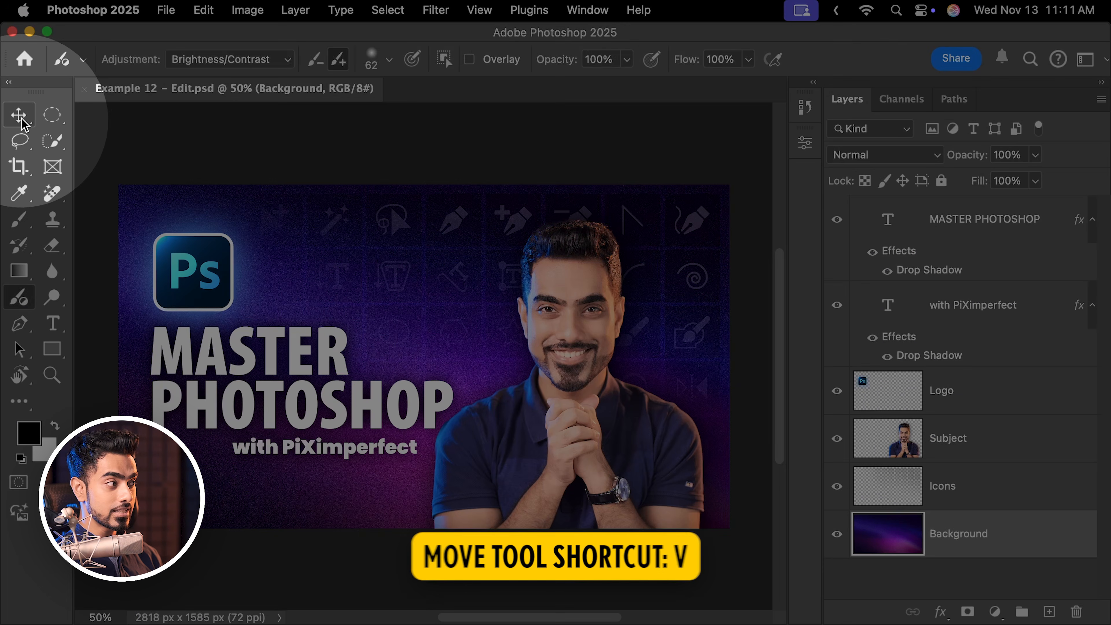
# Switch between the Move Tool and the Blur Tool, ending on the Move Tool via its shortcut.
pyautogui.click(19, 115)
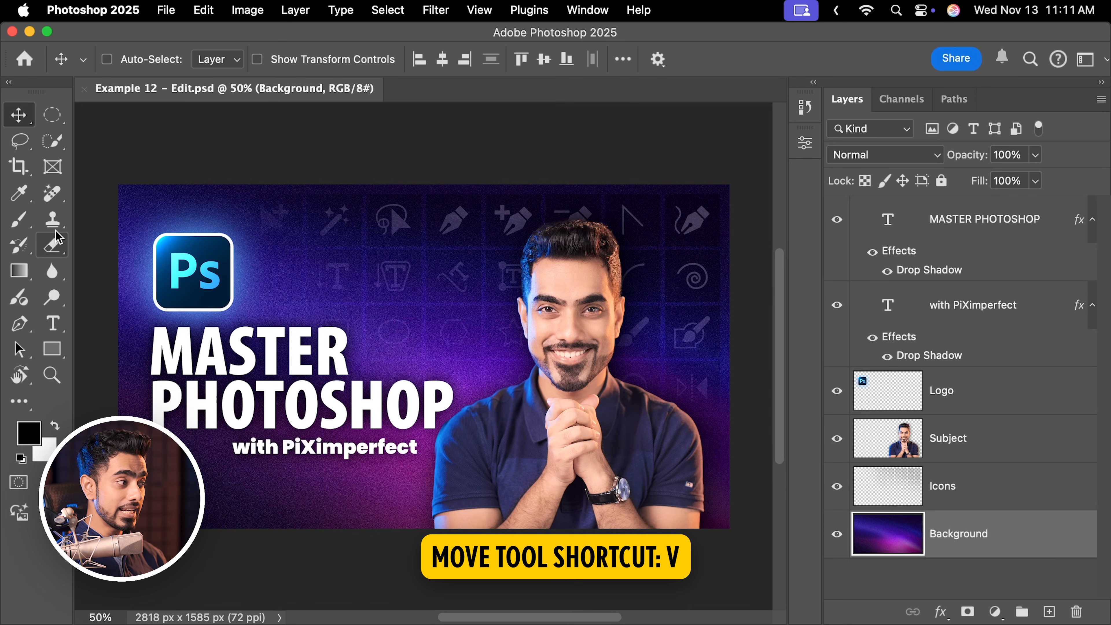
pyautogui.click(25, 276)
pyautogui.click(54, 272)
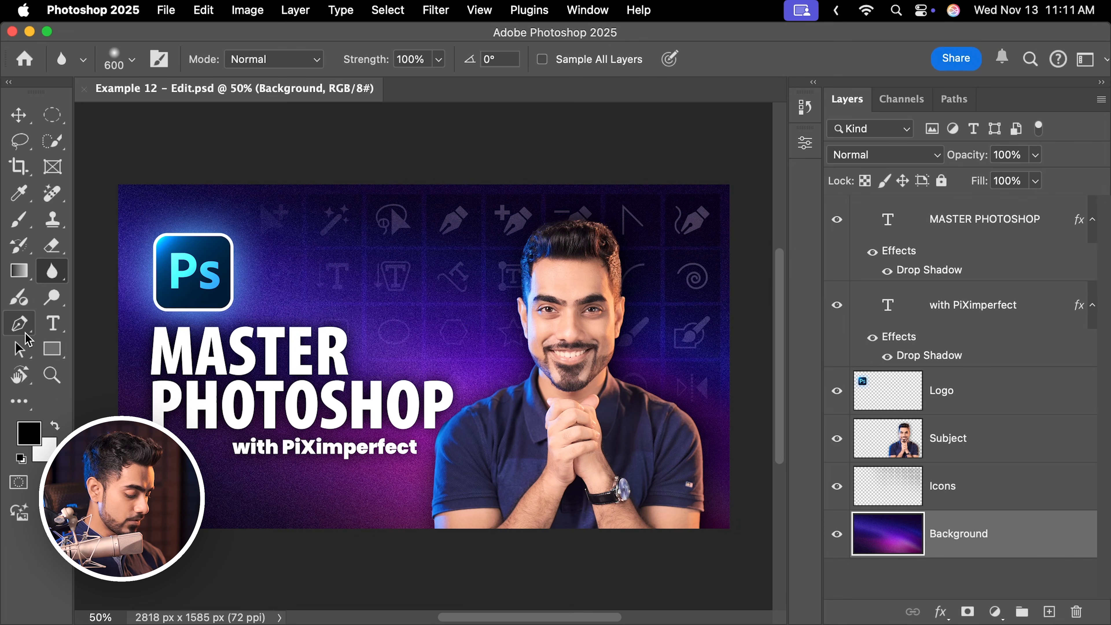
pyautogui.press('v')
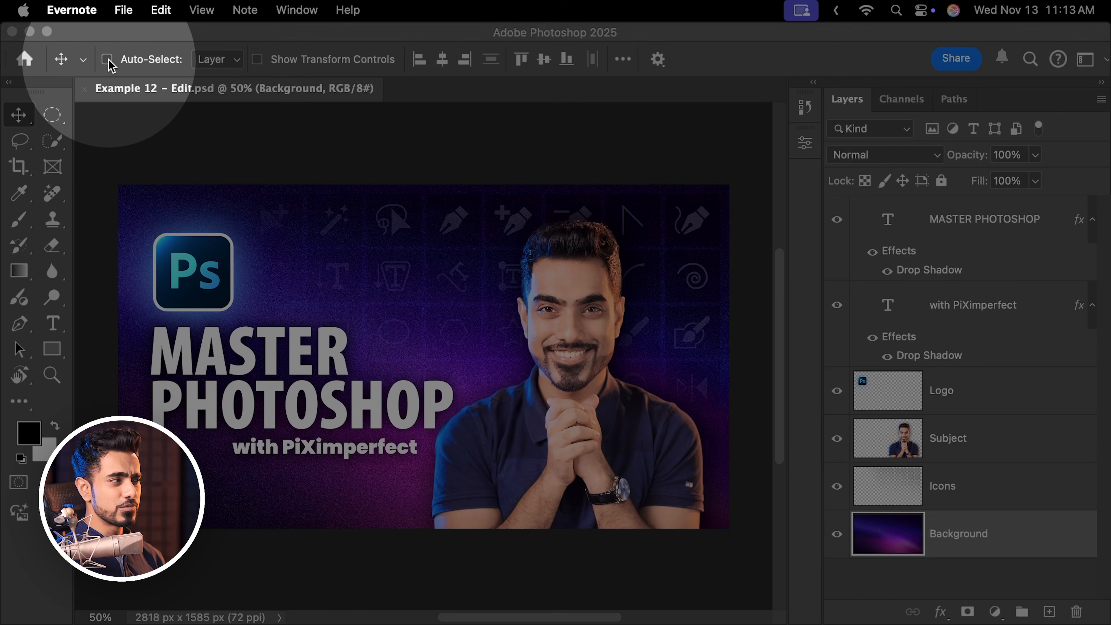
# Select the Subject layer and drag the subject on the canvas with the Move Tool.
pyautogui.click(110, 64)
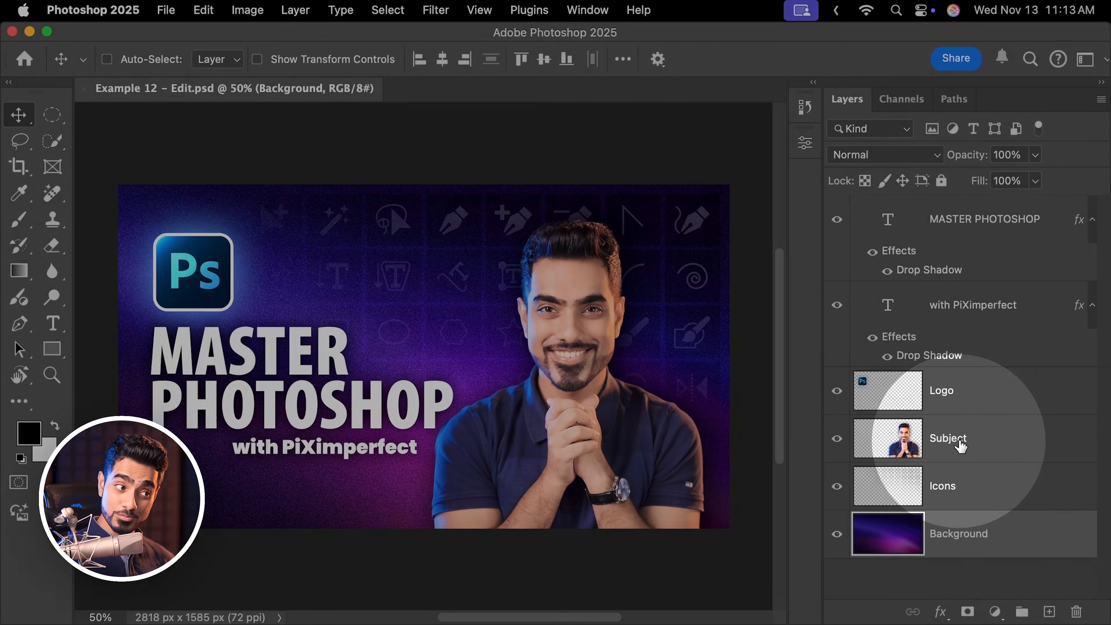
pyautogui.click(955, 446)
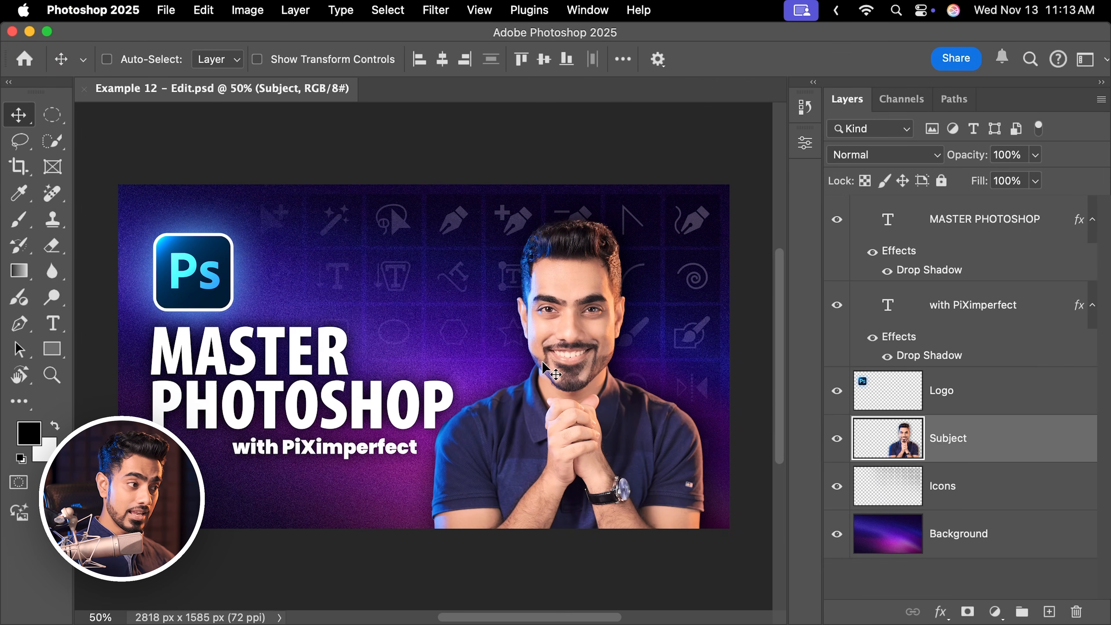
pyautogui.moveTo(547, 368); pyautogui.dragTo(542, 474)
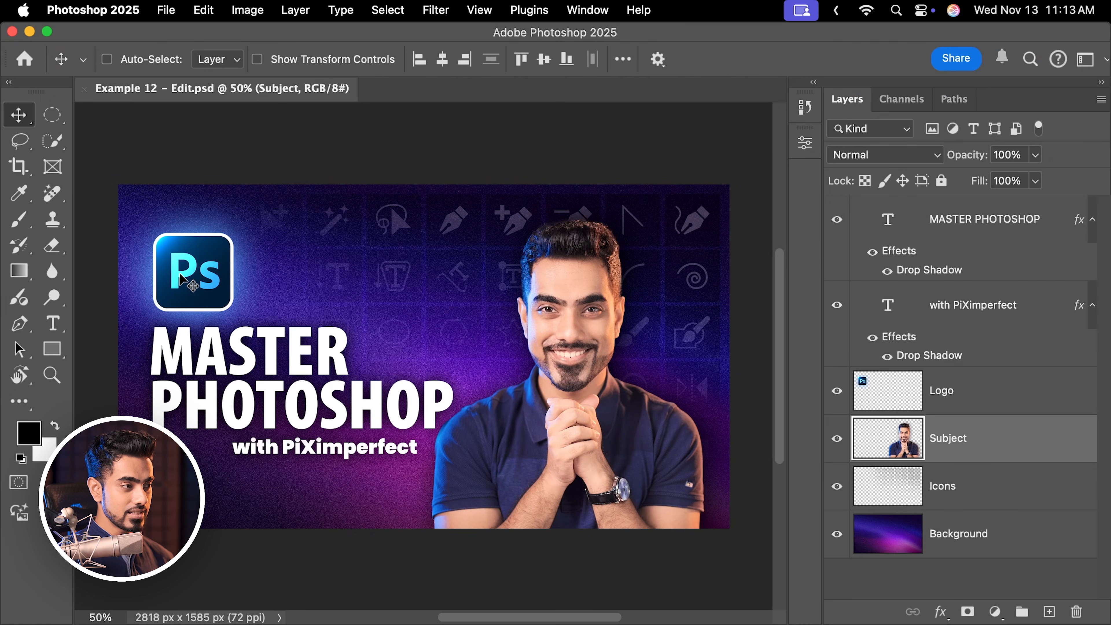
pyautogui.moveTo(183, 257)
pyautogui.mouseDown()
pyautogui.moveTo(210, 284)
pyautogui.moveTo(185, 291)
pyautogui.moveTo(183, 263)
pyautogui.mouseUp()
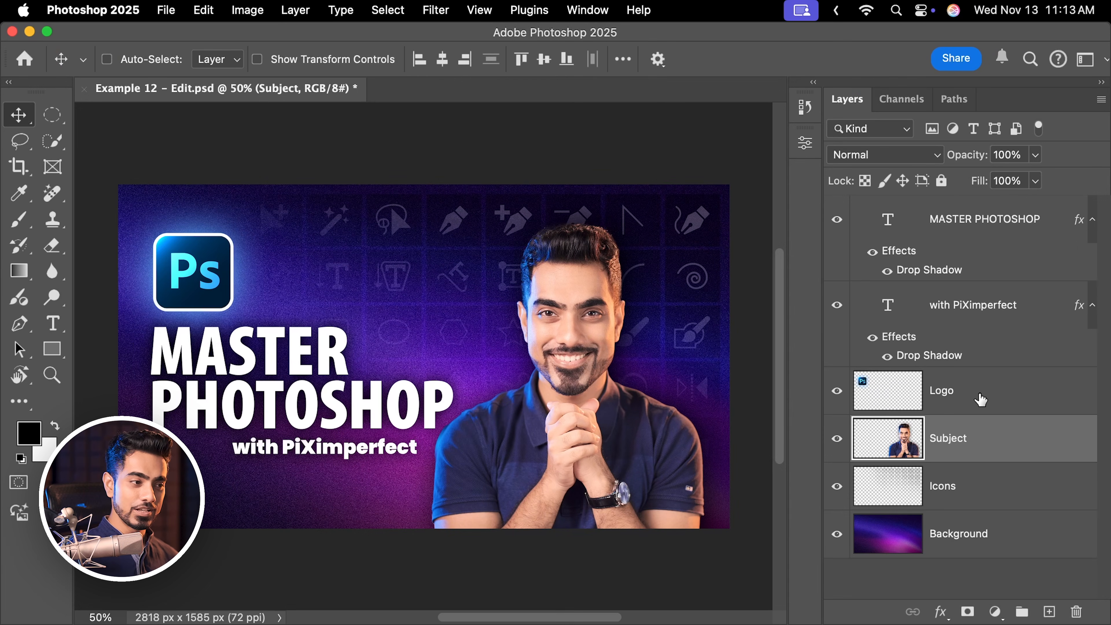
# Select the Logo and MASTER PHOTOSHOP layers in turn and nudge each on the canvas.
pyautogui.click(983, 405)
pyautogui.moveTo(258, 250)
pyautogui.mouseDown()
pyautogui.moveTo(382, 300)
pyautogui.moveTo(431, 240)
pyautogui.moveTo(263, 241)
pyautogui.mouseUp()
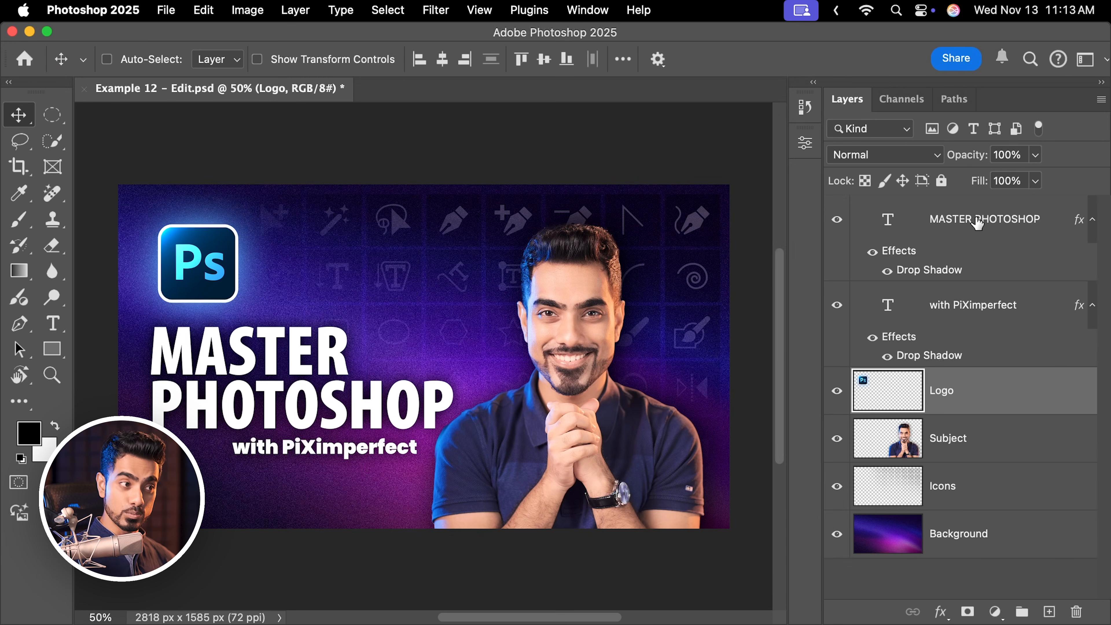
pyautogui.click(977, 223)
pyautogui.moveTo(368, 394); pyautogui.dragTo(354, 352)
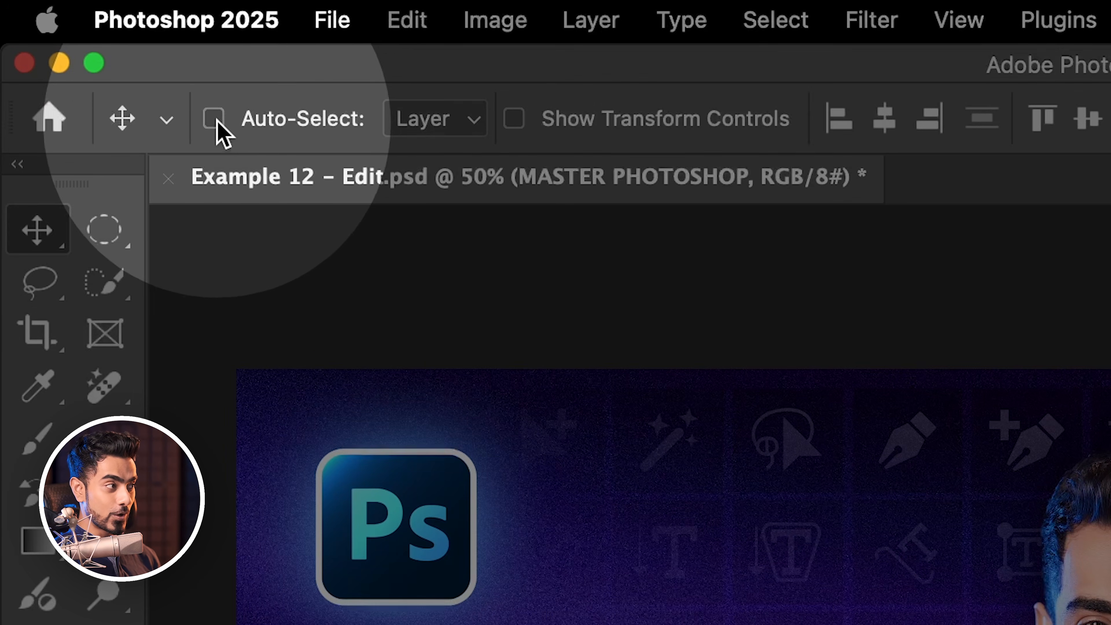
# Enable Auto-Select for the Move Tool with Layer as the target.
pyautogui.click(107, 59)
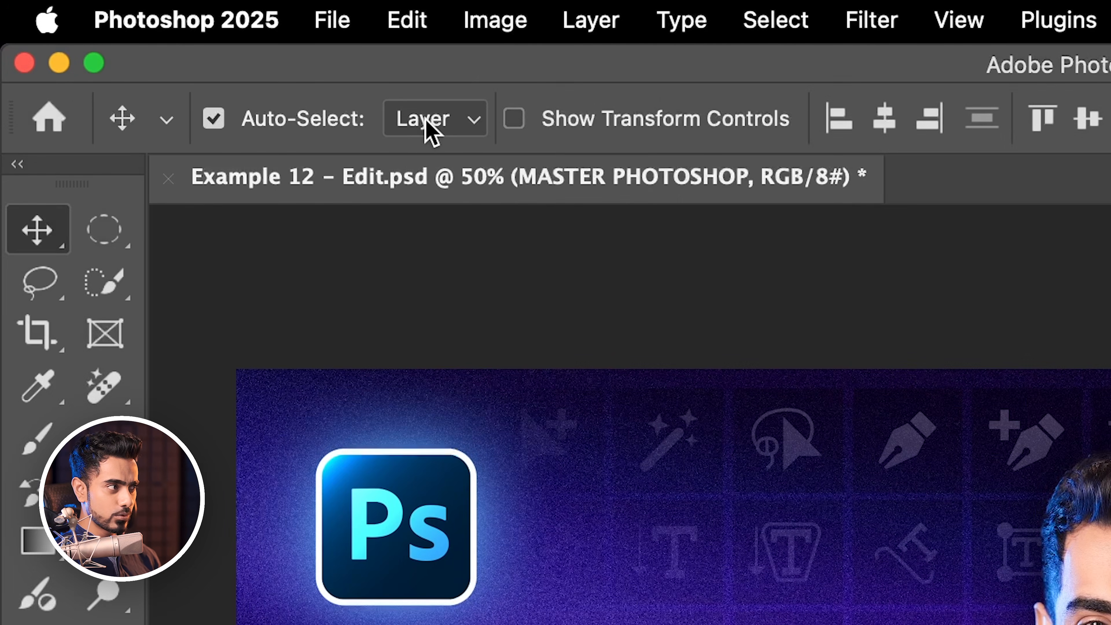
pyautogui.click(430, 131)
pyautogui.click(437, 127)
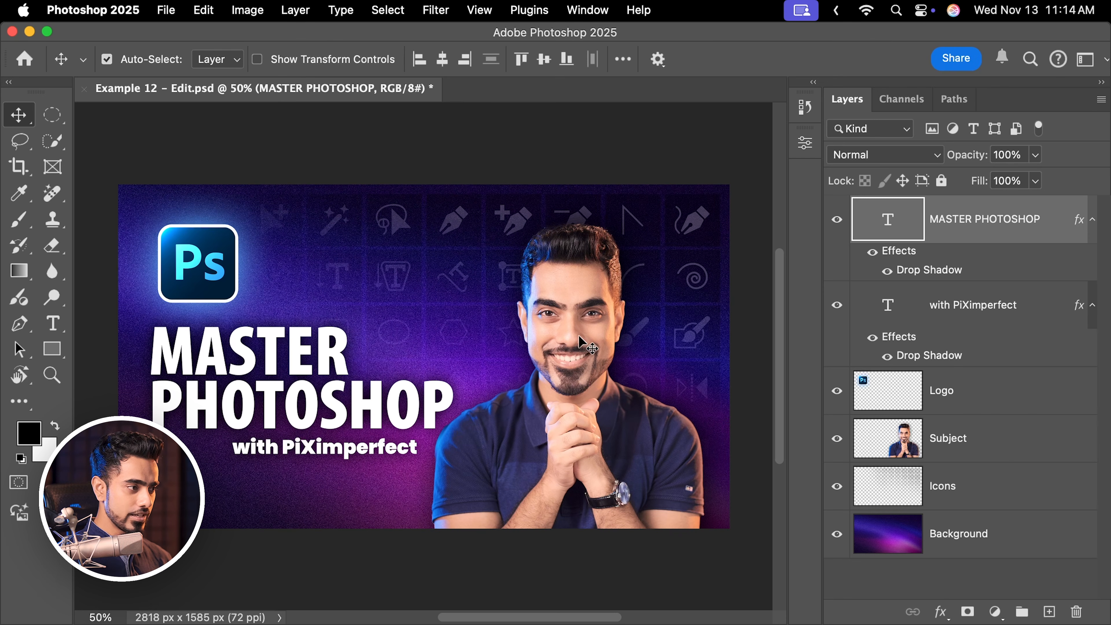
# Move the subject slightly left and the Ps logo up and to the right using auto-select.
pyautogui.moveTo(579, 339); pyautogui.dragTo(567, 339)
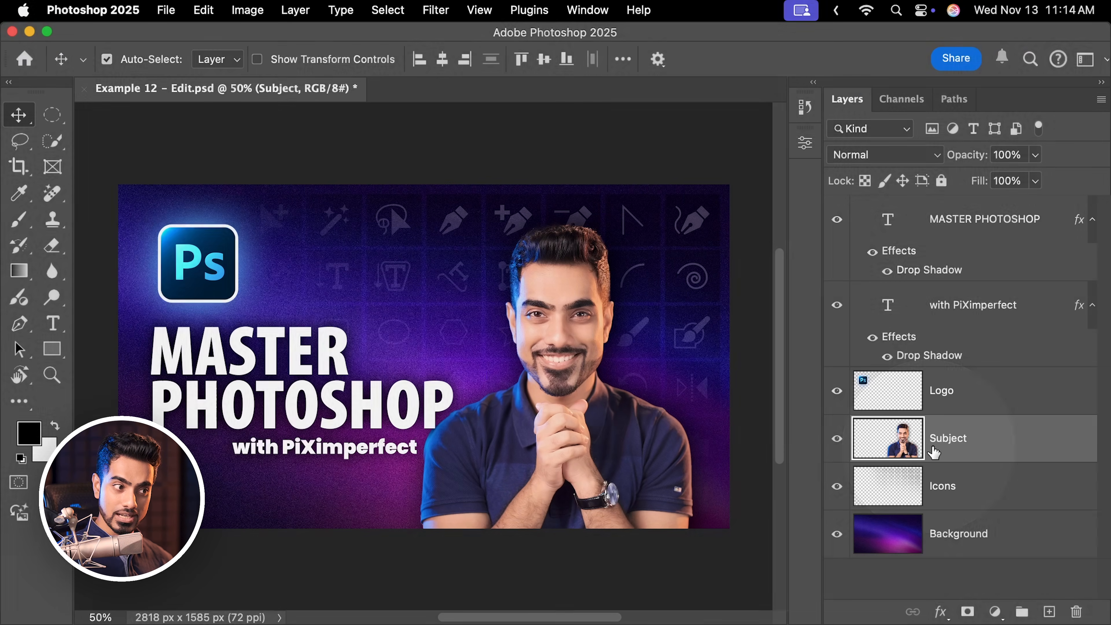
pyautogui.moveTo(215, 269); pyautogui.dragTo(231, 254)
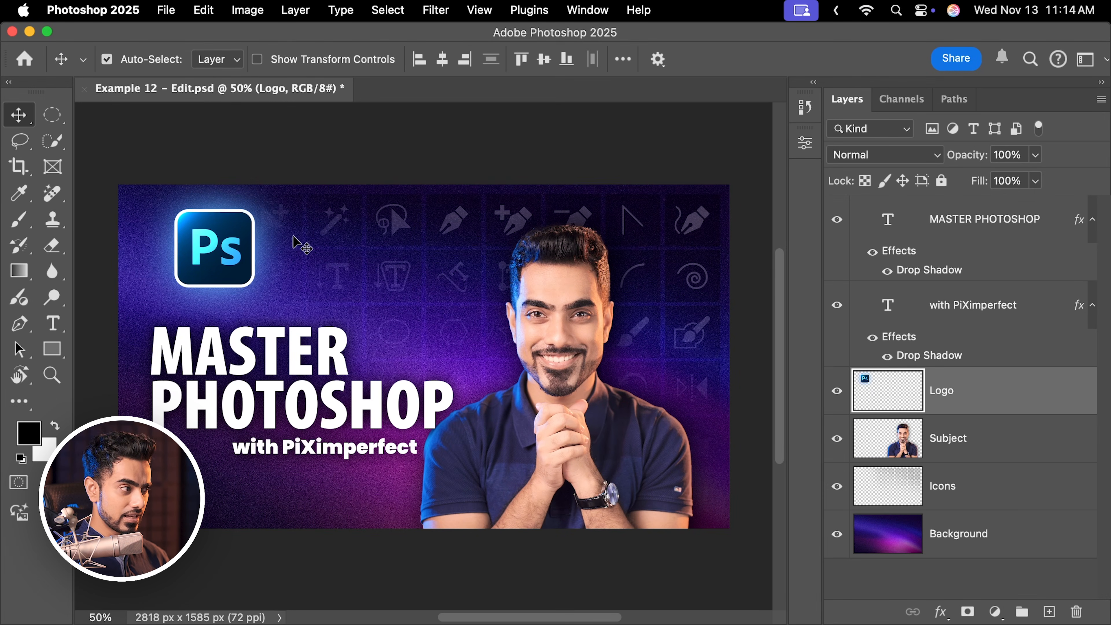
pyautogui.moveTo(258, 245); pyautogui.dragTo(273, 236)
pyautogui.click(308, 230)
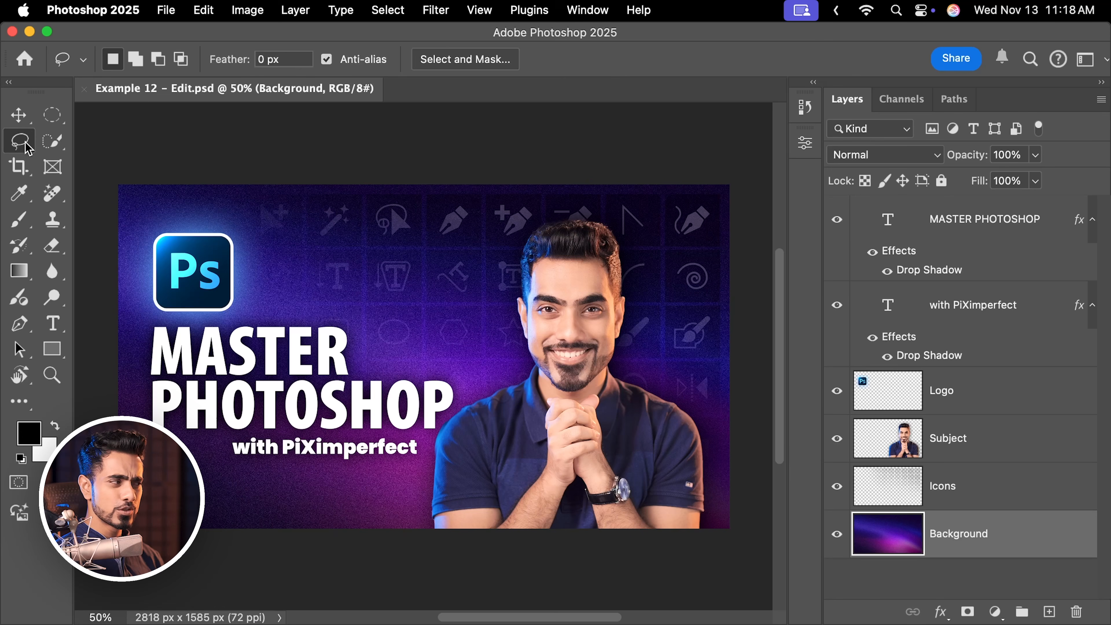
# Select the Blur Tool, then switch to the Brush Tool with its shortcut.
pyautogui.click(50, 200)
pyautogui.click(52, 273)
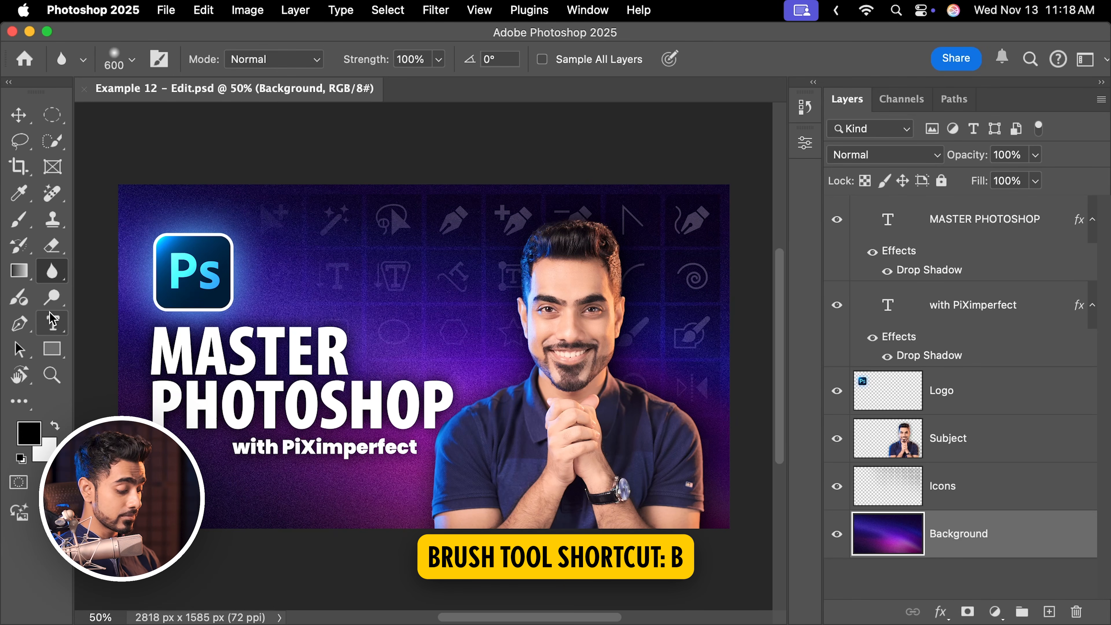
pyautogui.press('b')
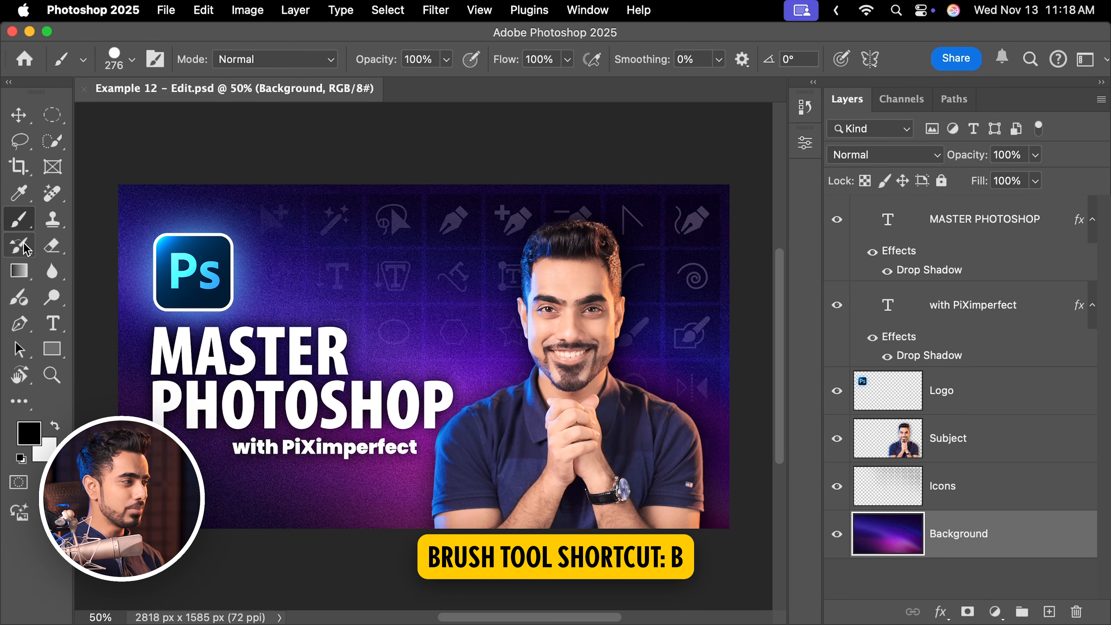
# Select the Pencil Tool and cycle through the brush tool group with the shortcut.
pyautogui.click(19, 222)
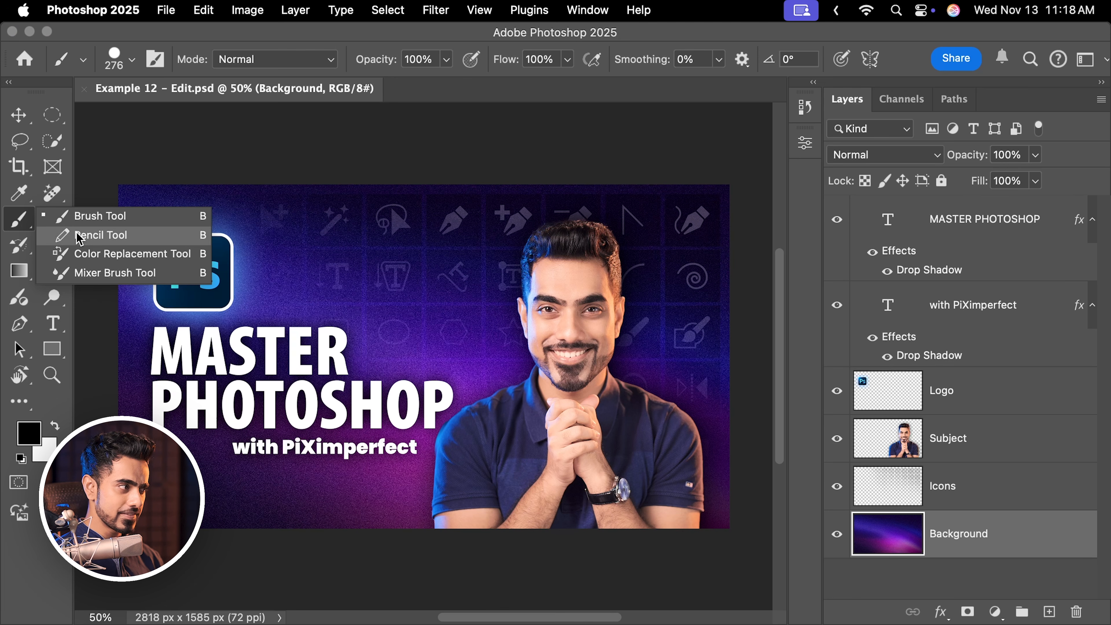
pyautogui.click(101, 235)
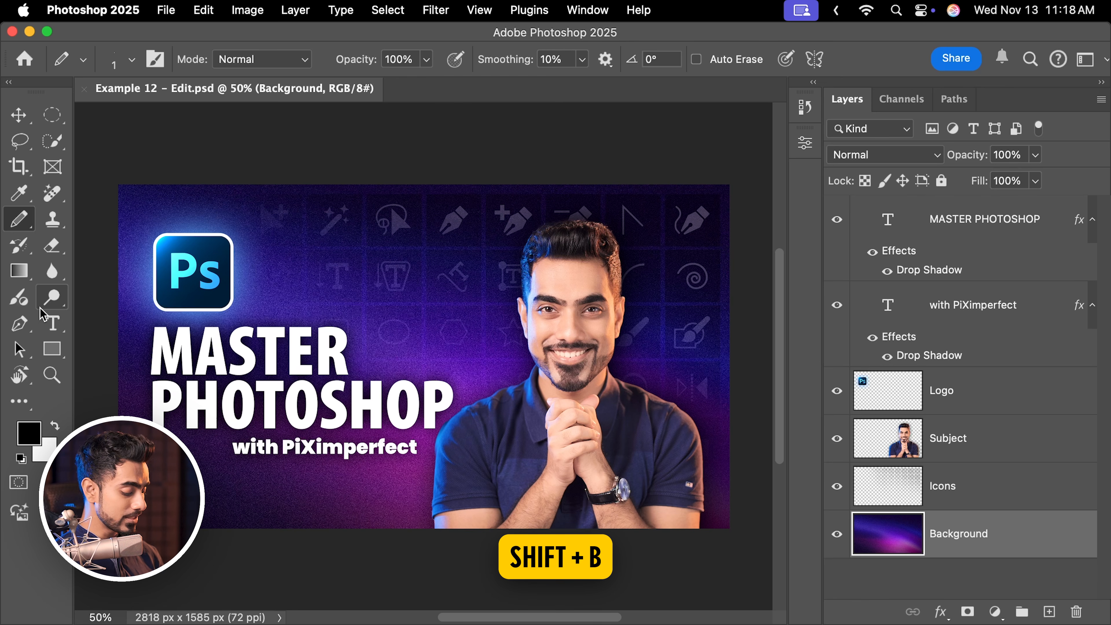
pyautogui.hotkey('shift', 'b')
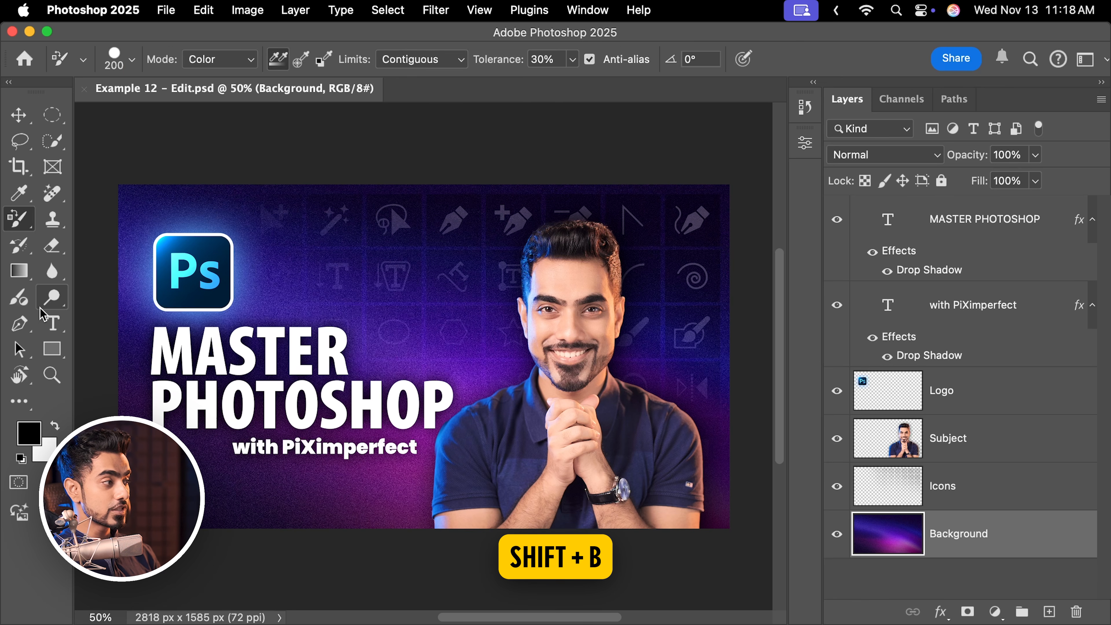
pyautogui.hotkey('shift', 'b')
pyautogui.hotkey('shift', 'b')
pyautogui.hotkey('shift', 'b')
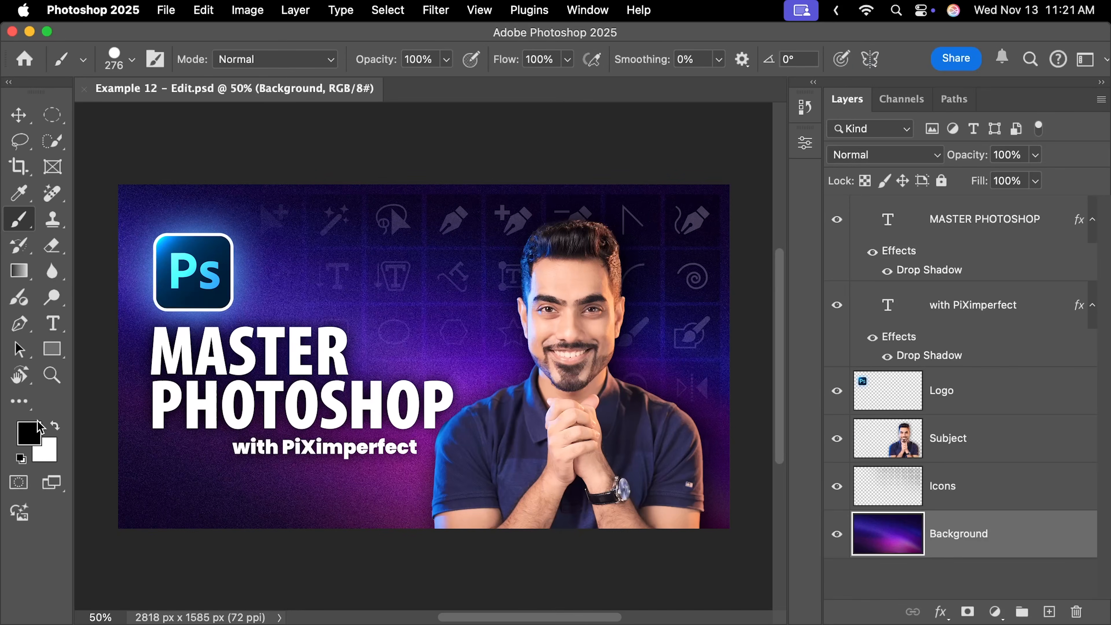
# Set the foreground color to green 1aa555 in the Color Picker.
pyautogui.click(101, 345)
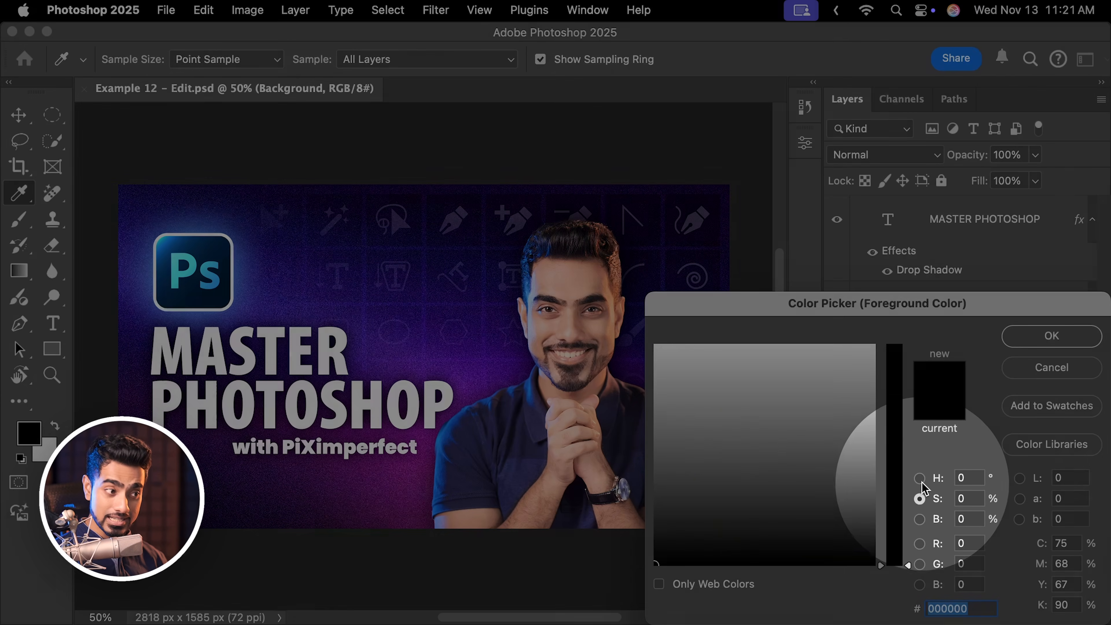
pyautogui.click(919, 478)
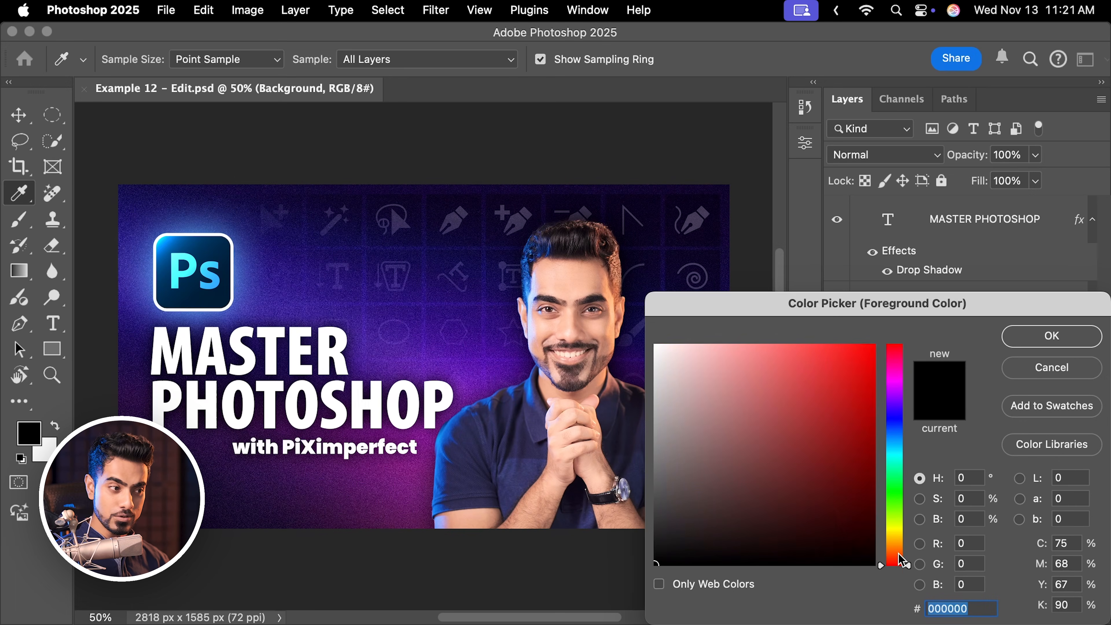
pyautogui.moveTo(901, 561); pyautogui.dragTo(890, 498)
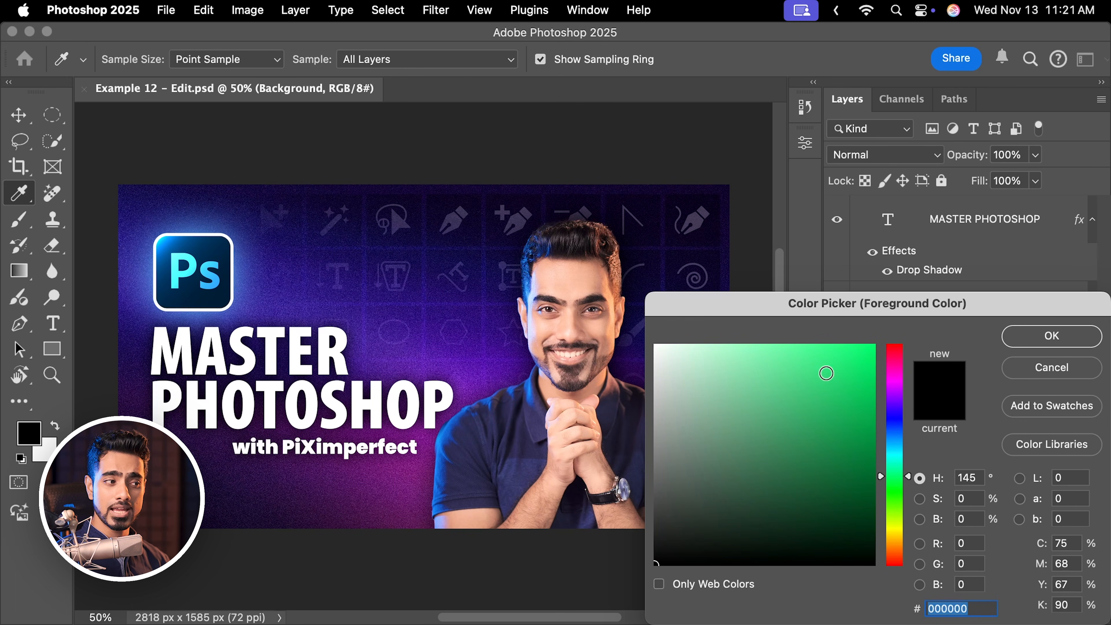
pyautogui.moveTo(826, 373)
pyautogui.mouseDown()
pyautogui.moveTo(818, 417)
pyautogui.moveTo(840, 421)
pyautogui.mouseUp()
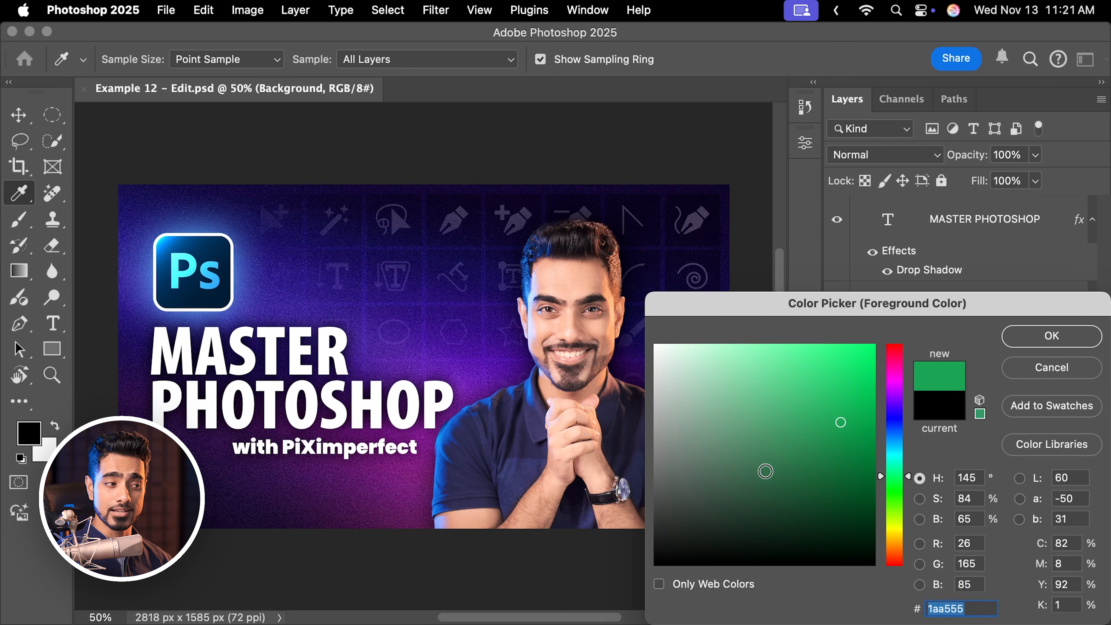
pyautogui.click(1053, 345)
# Add a new layer at the top of the stack and paint a green zigzag stroke across the canvas with the Brush Tool.
pyautogui.press('b')
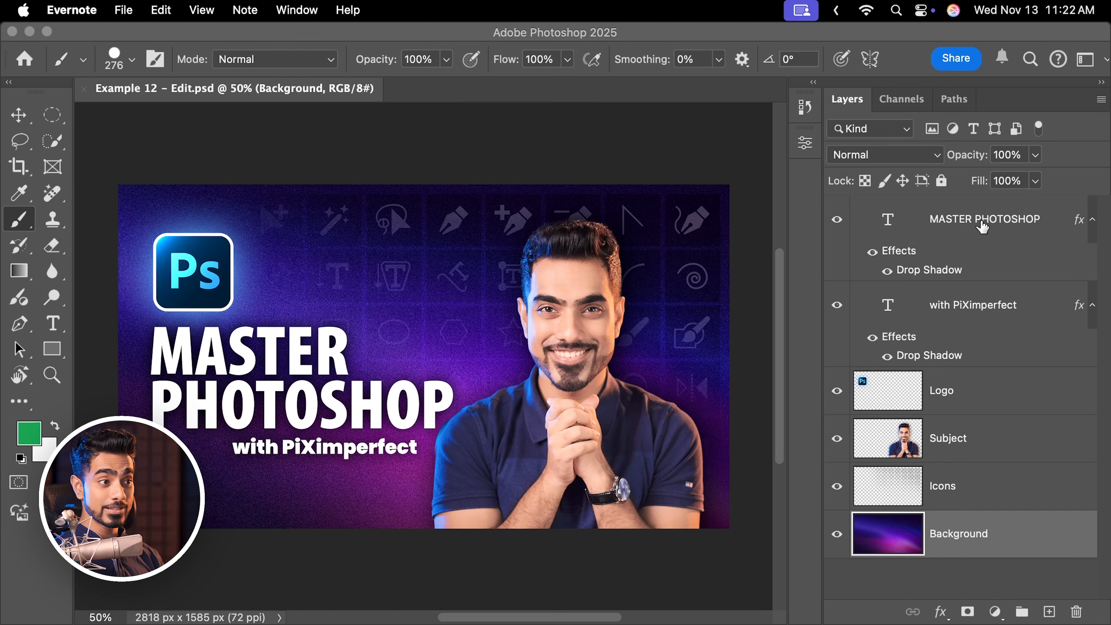
pyautogui.click(982, 223)
pyautogui.click(981, 222)
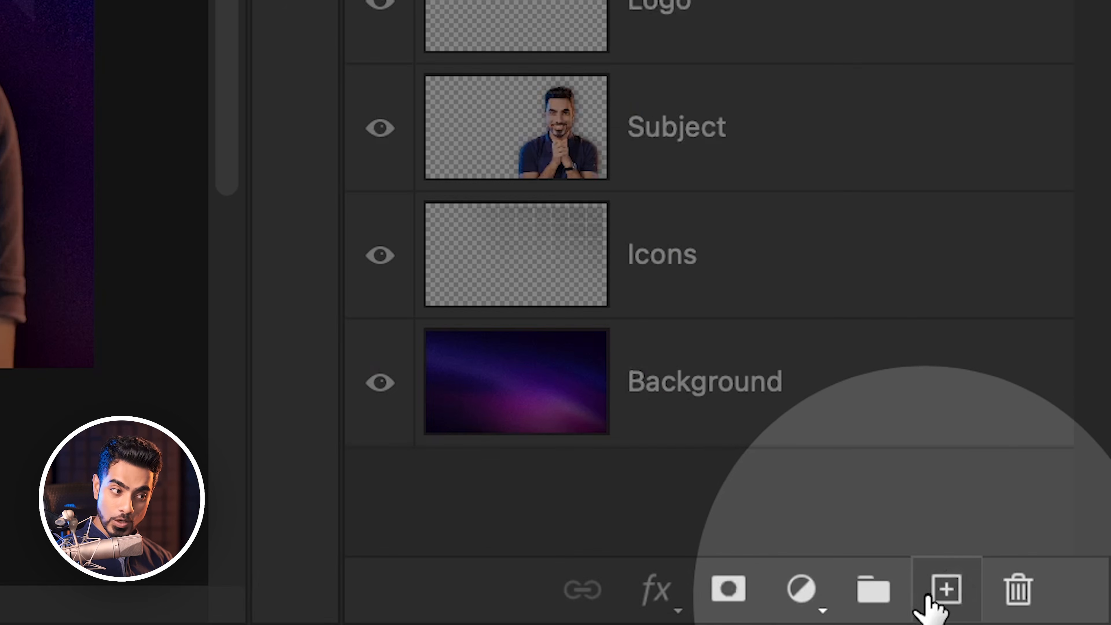
pyautogui.click(942, 589)
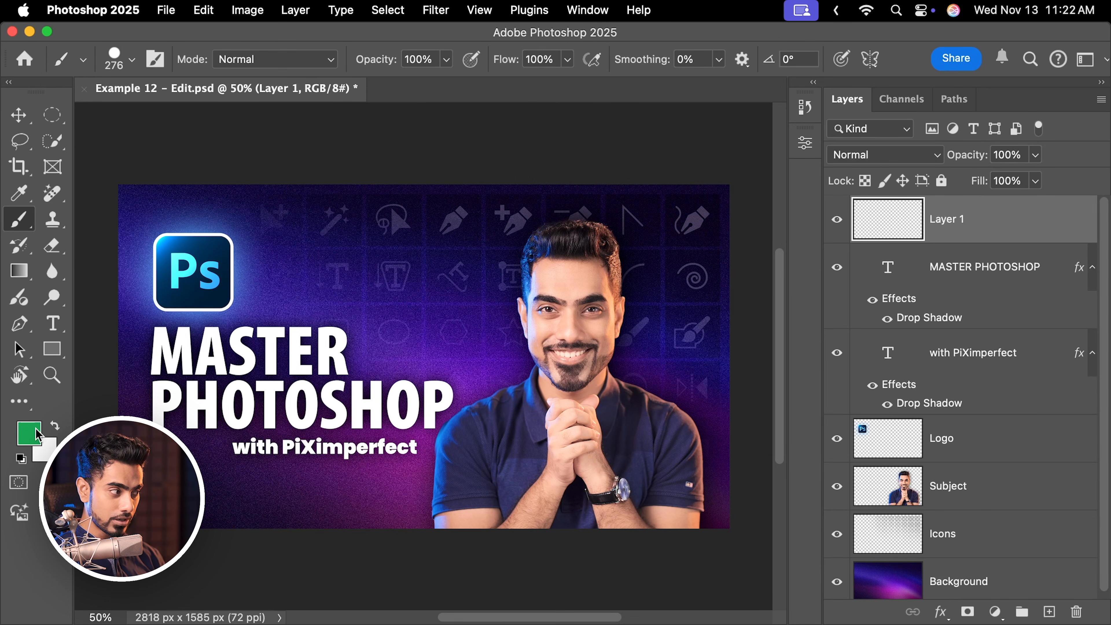
pyautogui.moveTo(249, 278)
pyautogui.mouseDown()
pyautogui.moveTo(389, 241)
pyautogui.moveTo(380, 378)
pyautogui.moveTo(546, 347)
pyautogui.moveTo(524, 474)
pyautogui.moveTo(649, 465)
pyautogui.mouseUp()
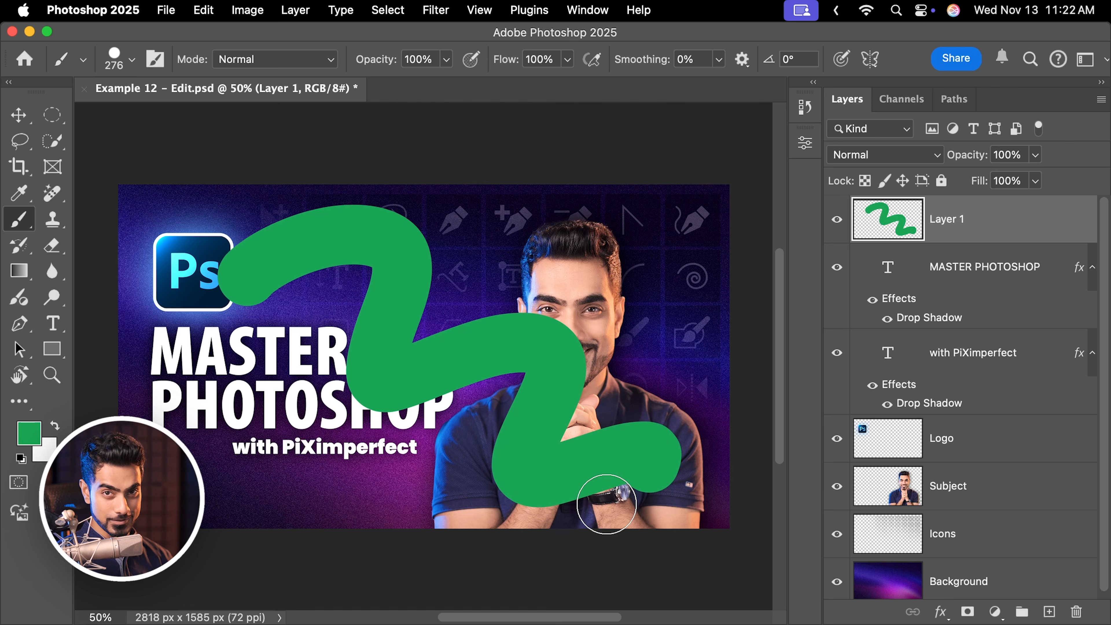
# Set the background color to red and paint another green zigzag stroke over the title.
pyautogui.click(48, 457)
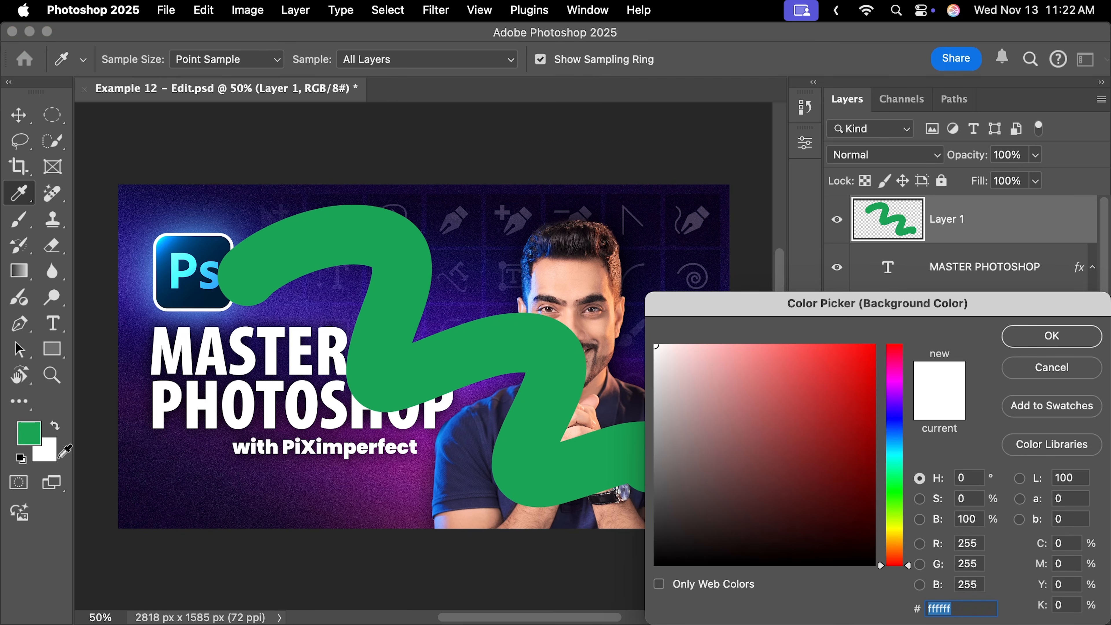
pyautogui.click(836, 403)
pyautogui.click(1051, 335)
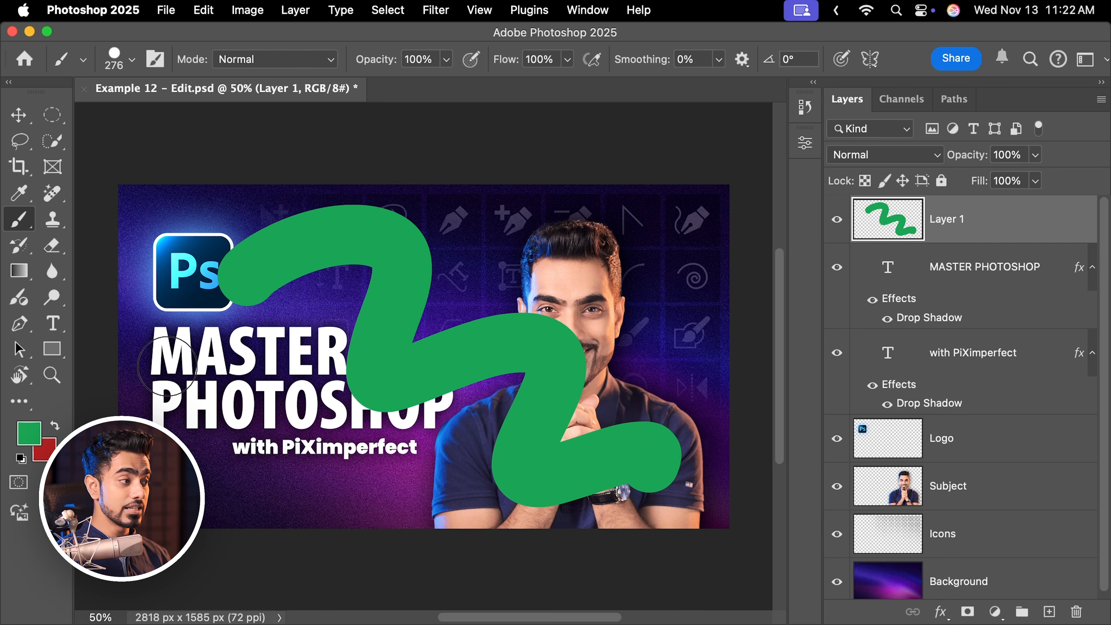
pyautogui.moveTo(167, 366)
pyautogui.mouseDown()
pyautogui.moveTo(226, 340)
pyautogui.moveTo(271, 405)
pyautogui.moveTo(314, 439)
pyautogui.moveTo(436, 432)
pyautogui.moveTo(420, 492)
pyautogui.moveTo(452, 505)
pyautogui.mouseUp()
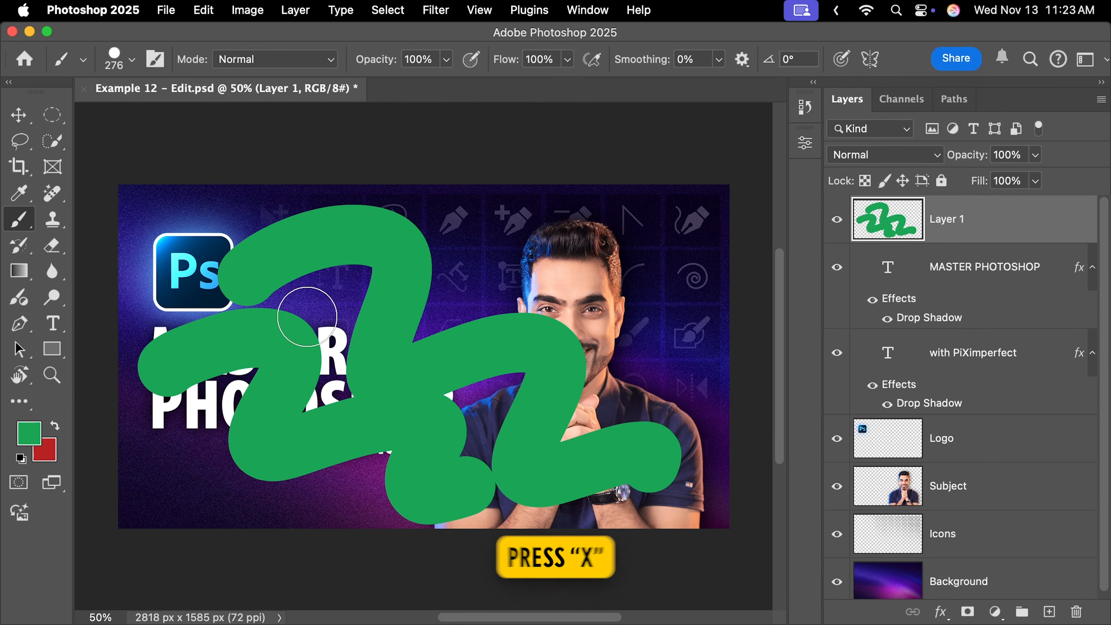
# Swap the foreground and background colors and paint red zigzag strokes over the green ones on Layer 1.
pyautogui.press('x')
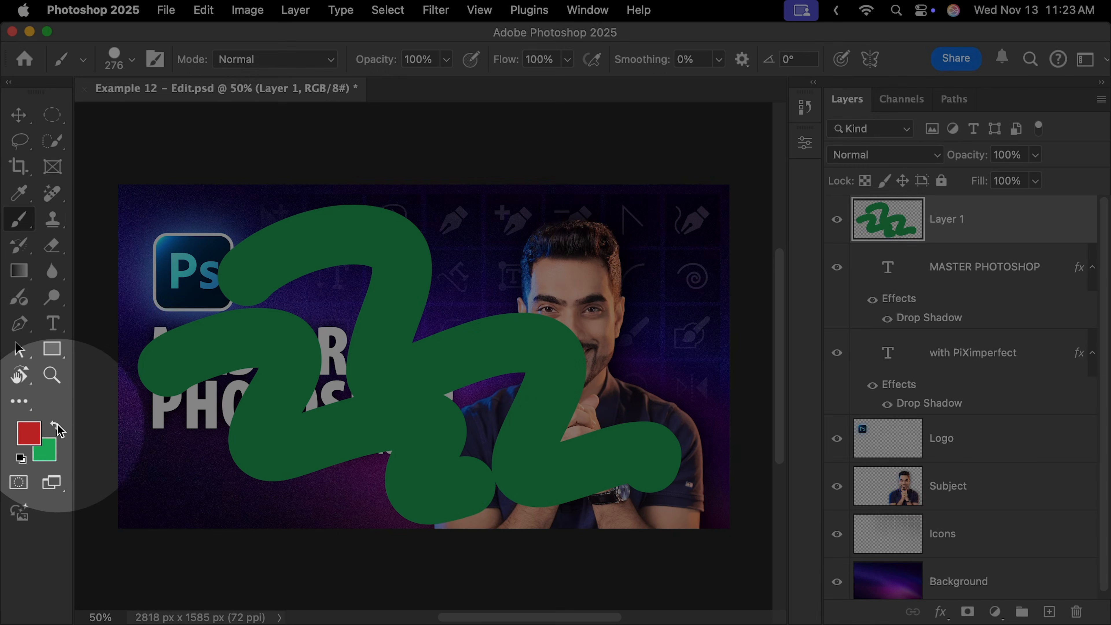
pyautogui.click(55, 427)
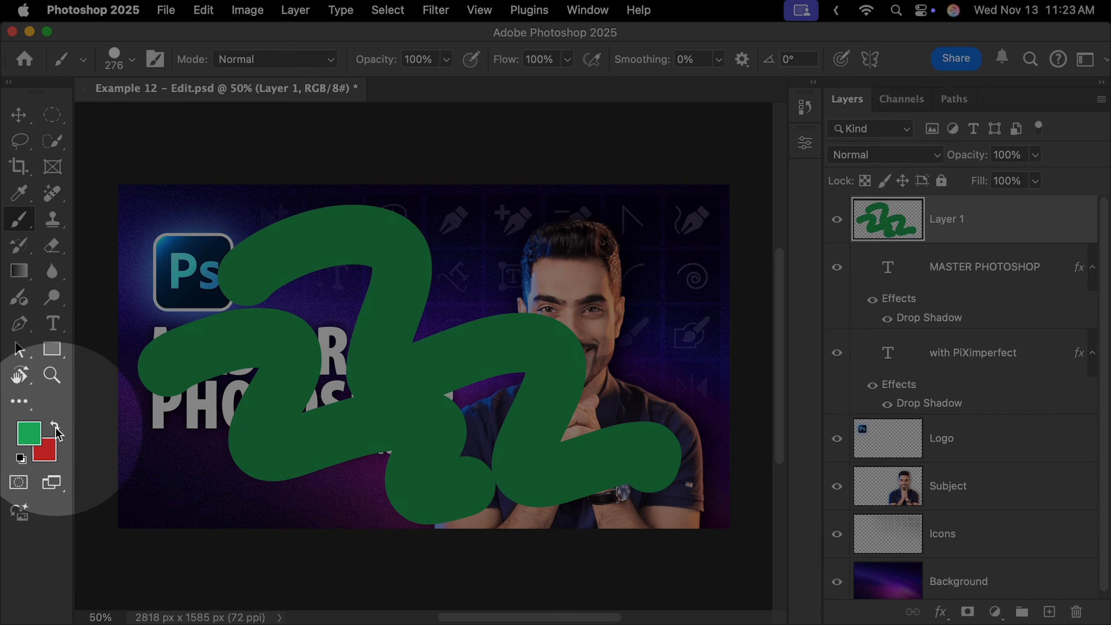
pyautogui.click(56, 427)
pyautogui.click(55, 426)
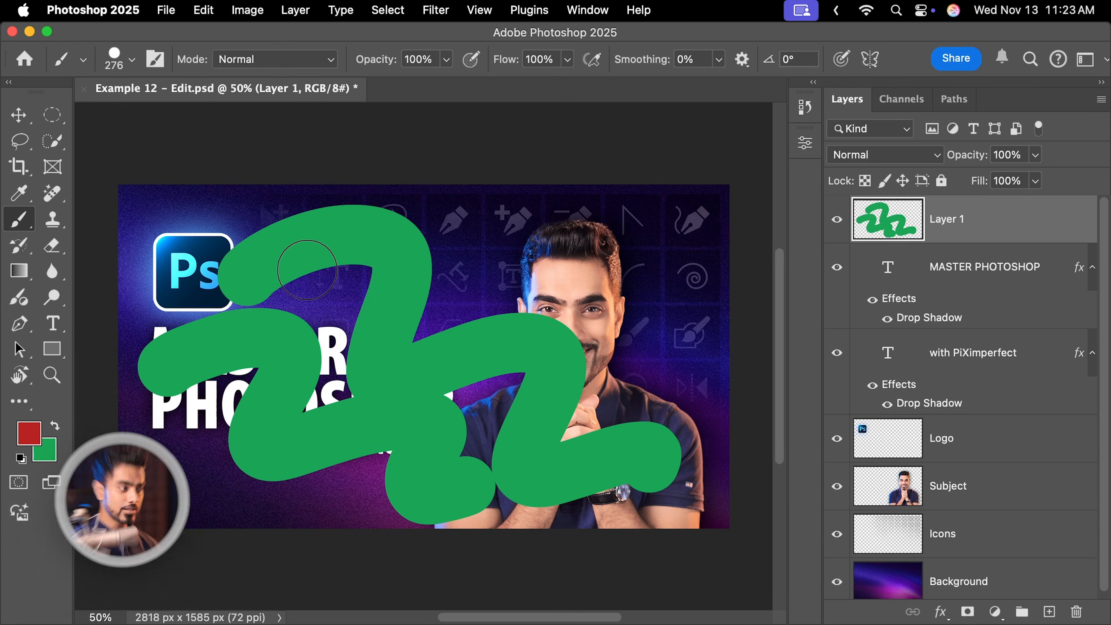
pyautogui.moveTo(251, 280)
pyautogui.mouseDown()
pyautogui.moveTo(368, 254)
pyautogui.moveTo(359, 365)
pyautogui.moveTo(500, 388)
pyautogui.moveTo(548, 424)
pyautogui.moveTo(556, 461)
pyautogui.mouseUp()
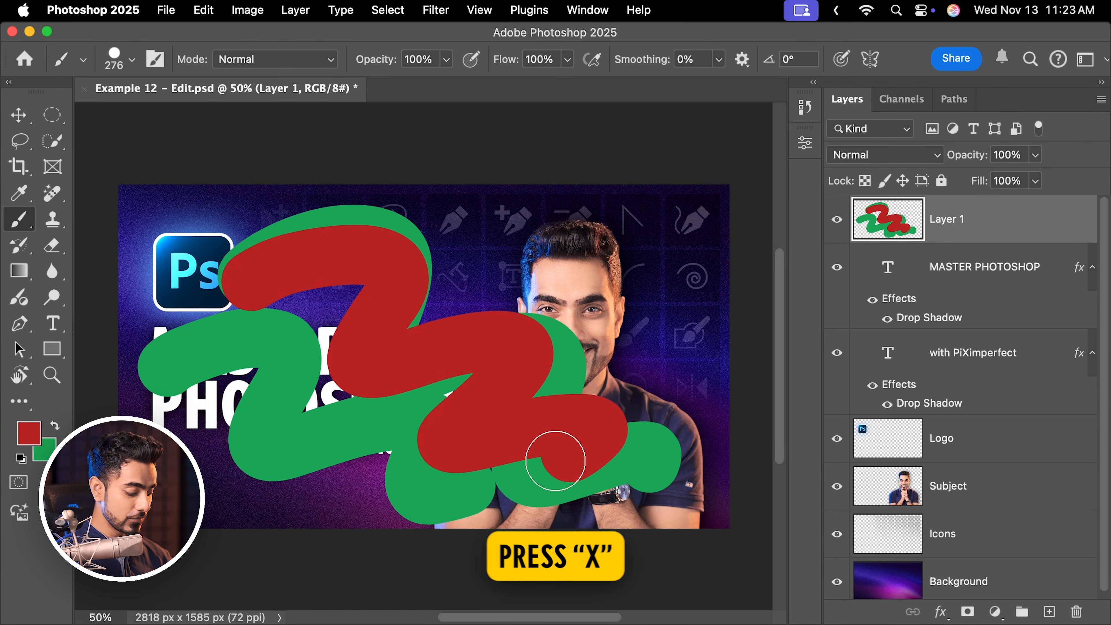
pyautogui.moveTo(245, 271)
pyautogui.mouseDown()
pyautogui.moveTo(295, 335)
pyautogui.moveTo(429, 344)
pyautogui.moveTo(360, 446)
pyautogui.moveTo(466, 464)
pyautogui.mouseUp()
pyautogui.moveTo(218, 306); pyautogui.dragTo(310, 404)
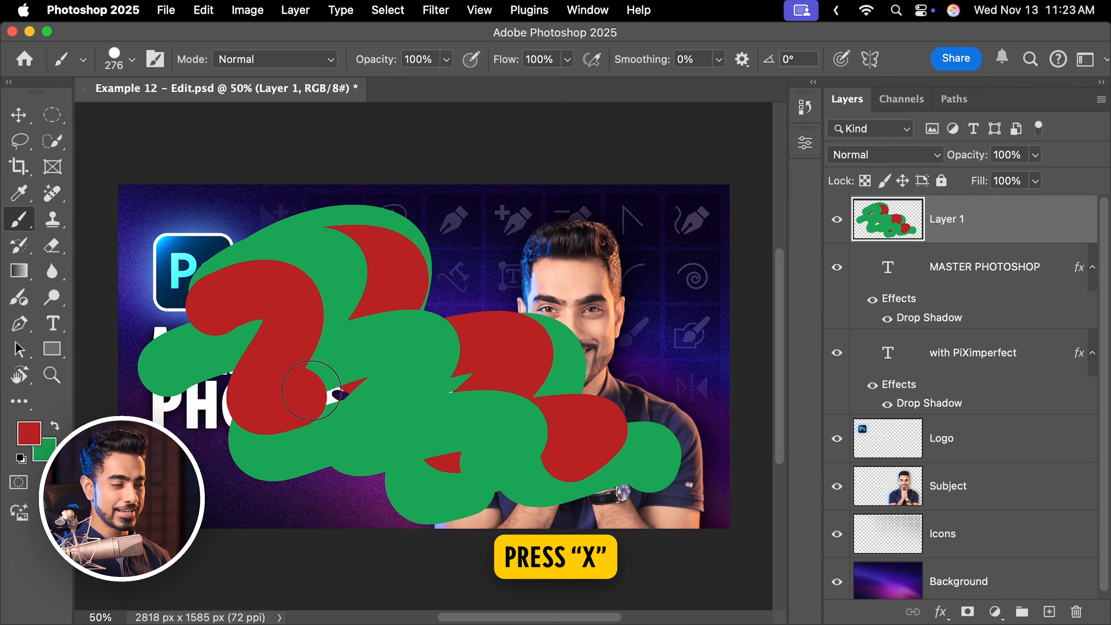
pyautogui.moveTo(310, 404); pyautogui.dragTo(392, 437)
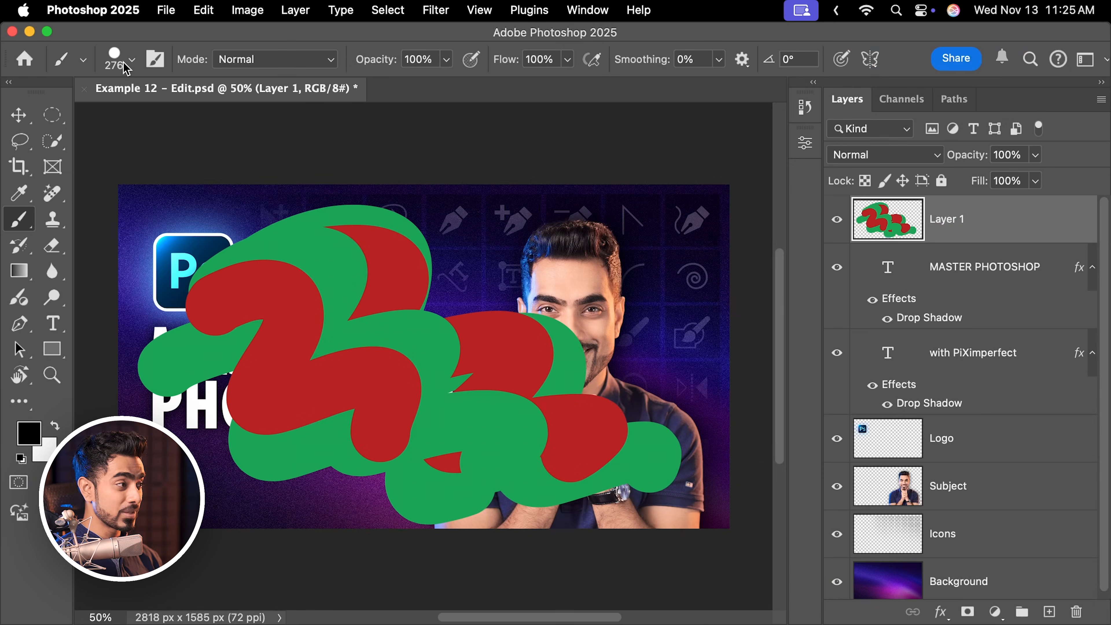
# Reduce the brush size to about 77 px and paint a small black squiggle near the subject's head.
pyautogui.click(123, 61)
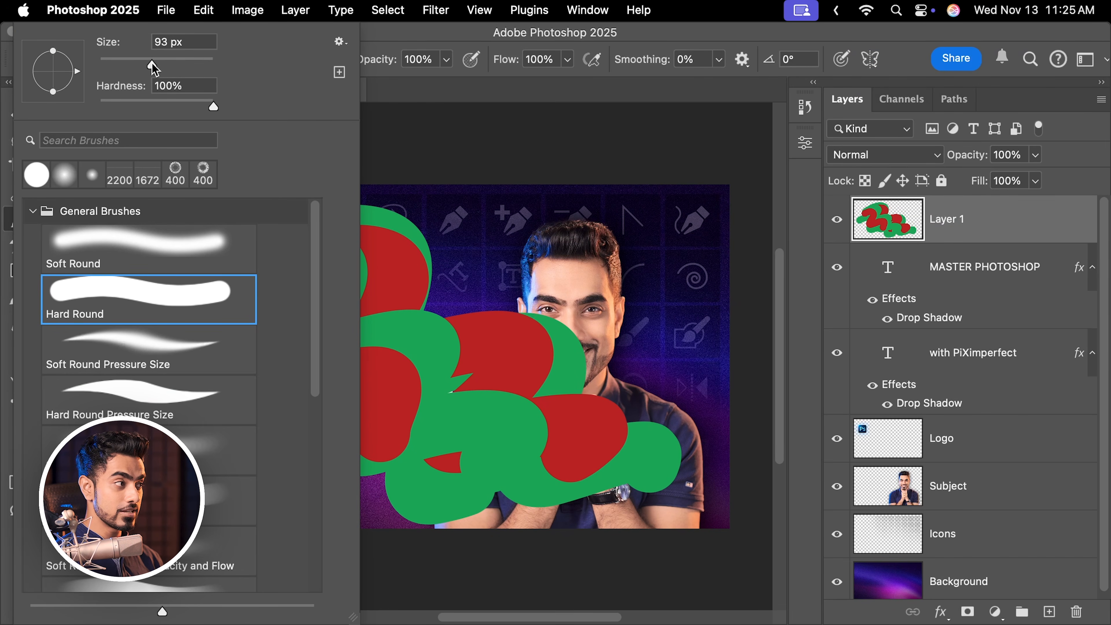
pyautogui.moveTo(459, 217); pyautogui.dragTo(518, 287)
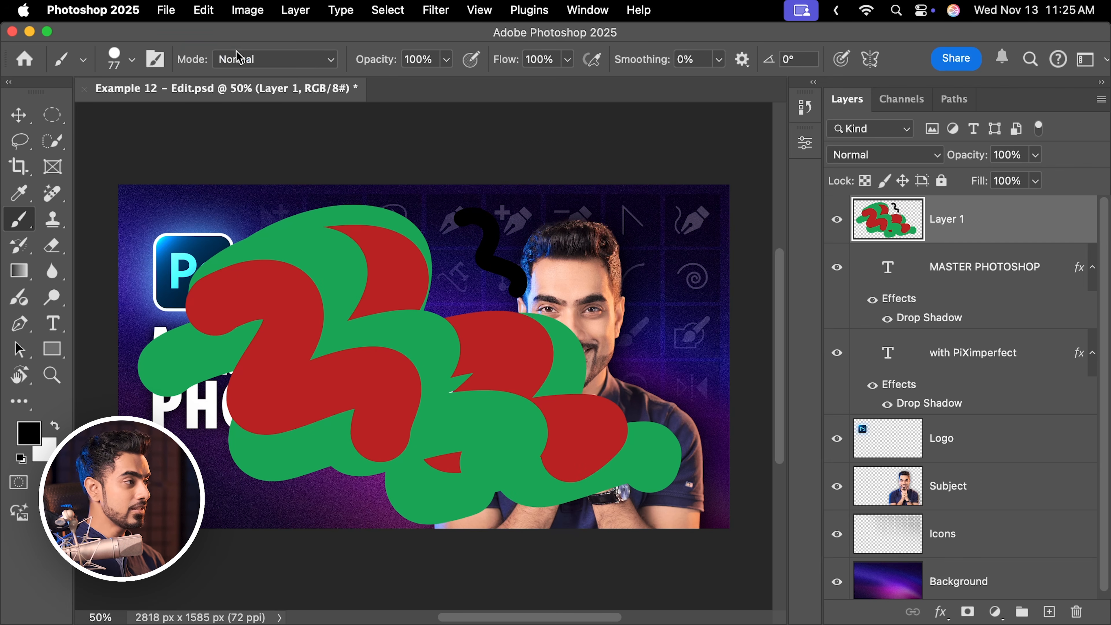
# Increase the brush size to 321 px and paint a large black stroke over the top of the subject's head.
pyautogui.click(123, 61)
pyautogui.moveTo(169, 68); pyautogui.dragTo(194, 68)
pyautogui.moveTo(437, 221); pyautogui.dragTo(526, 272)
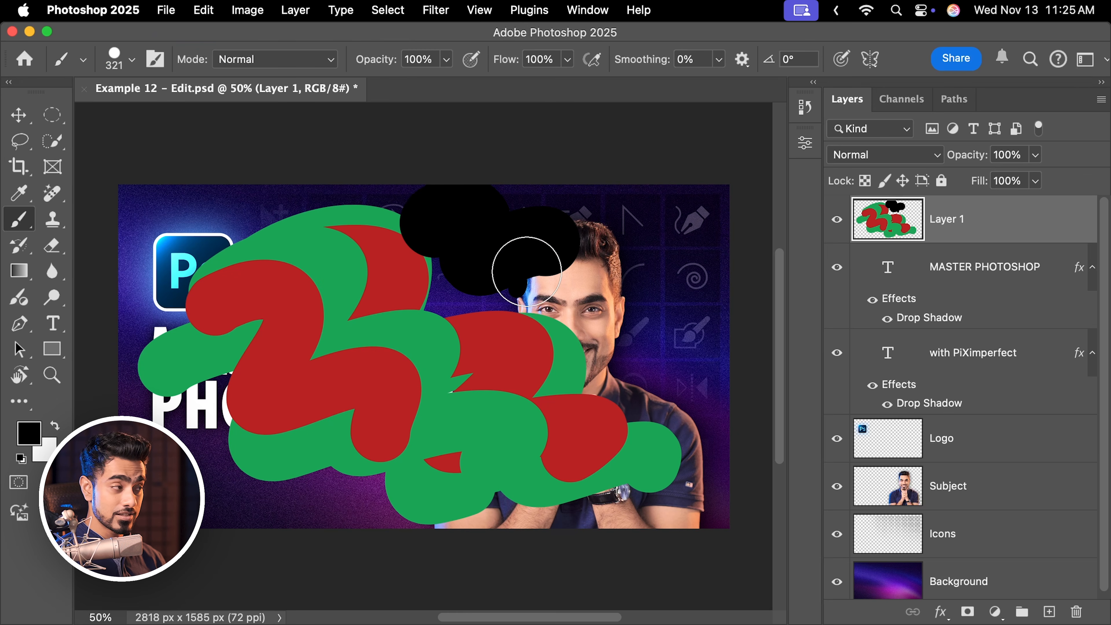
# Switch to the Soft Round brush and paint a soft white zigzag stroke across the canvas.
pyautogui.click(123, 62)
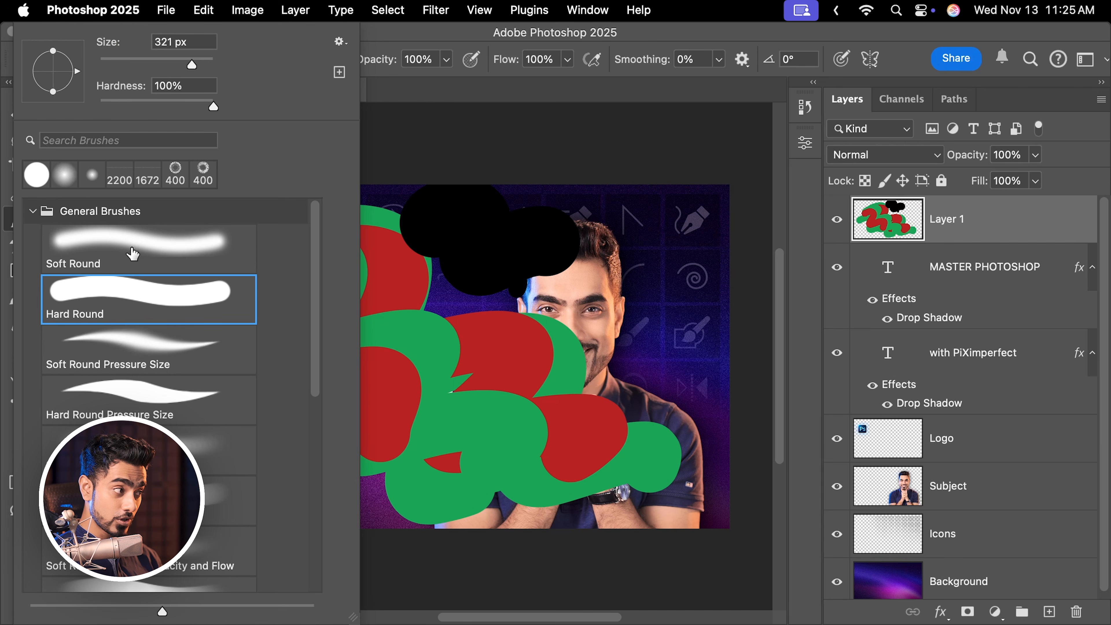
pyautogui.click(132, 258)
pyautogui.click(32, 212)
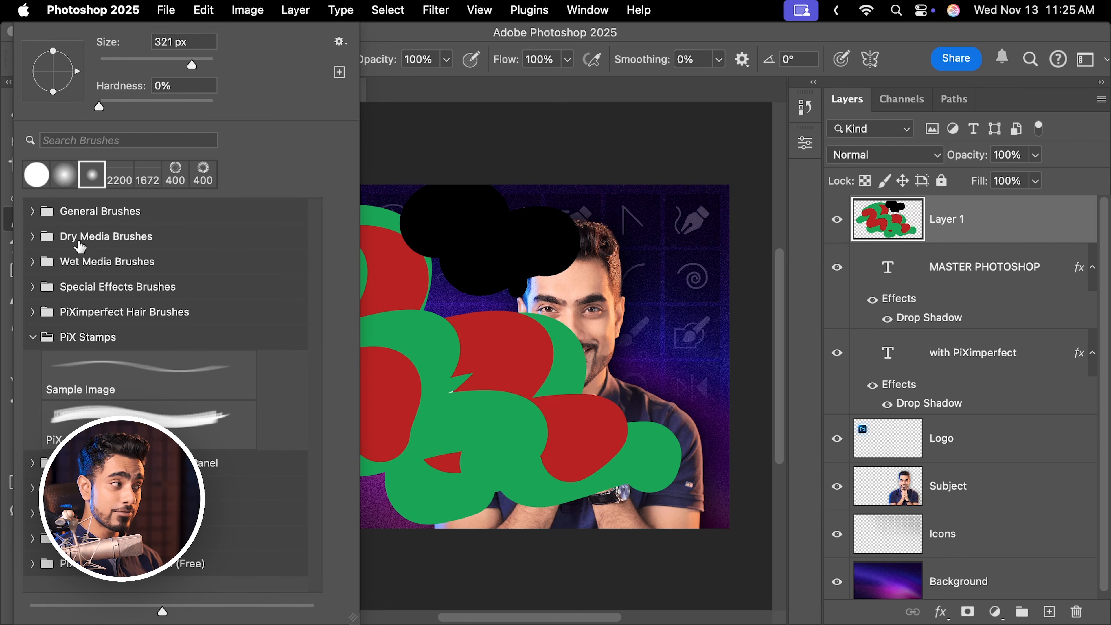
pyautogui.click(32, 211)
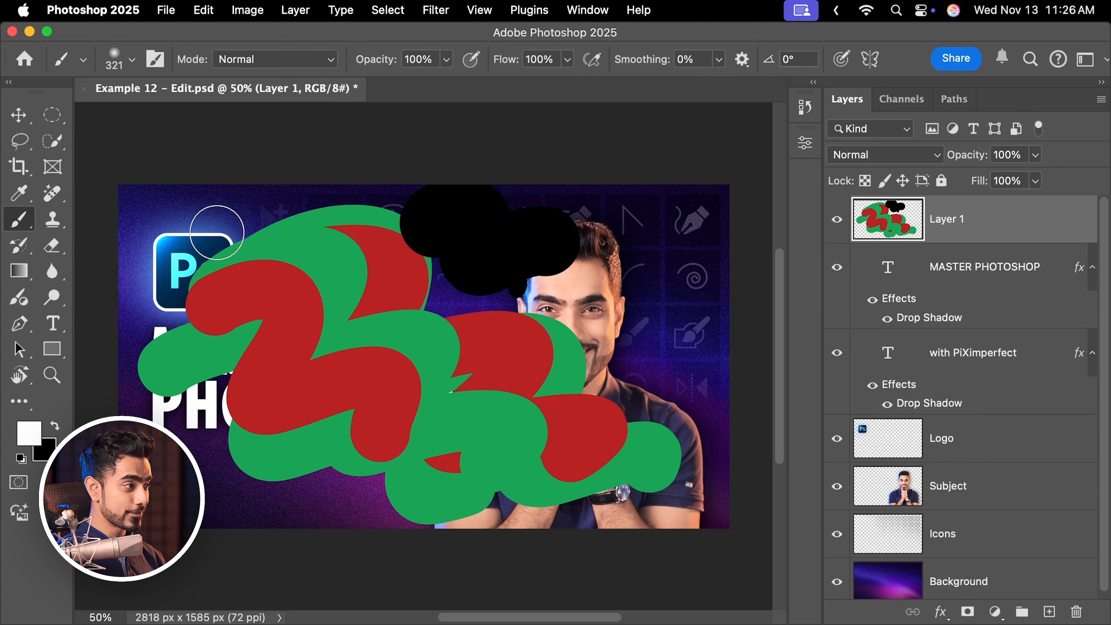
pyautogui.moveTo(216, 232)
pyautogui.mouseDown()
pyautogui.moveTo(279, 275)
pyautogui.moveTo(311, 349)
pyautogui.moveTo(464, 342)
pyautogui.moveTo(471, 418)
pyautogui.moveTo(587, 475)
pyautogui.mouseUp()
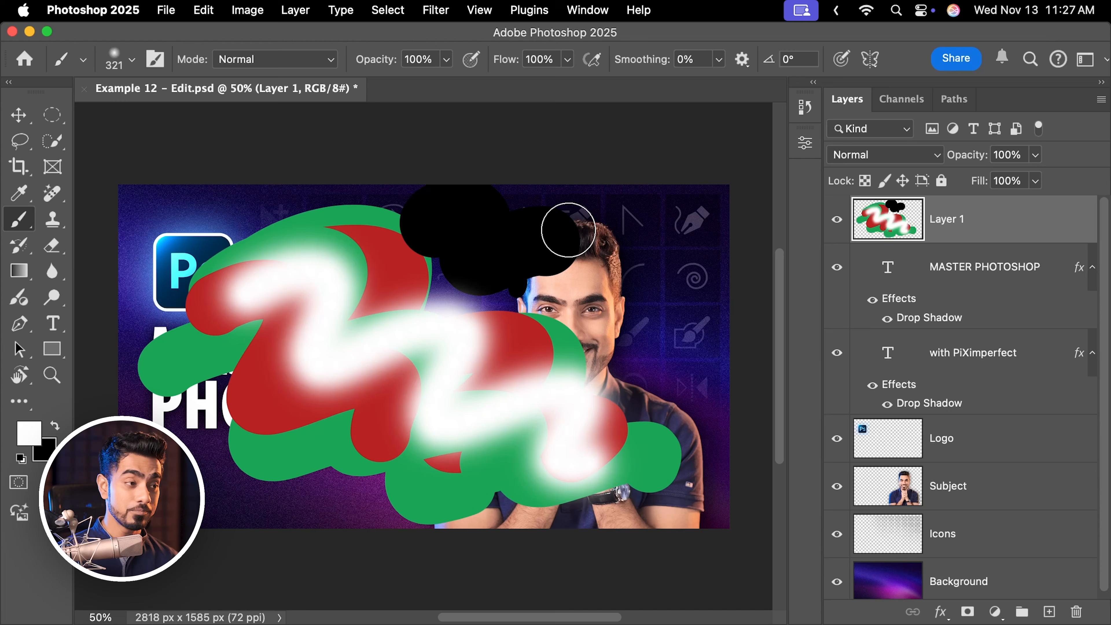
# Delete the painted layer and add a new empty layer at the top of the stack.
pyautogui.moveTo(999, 220)
pyautogui.mouseDown()
pyautogui.moveTo(1012, 226)
pyautogui.moveTo(1071, 454)
pyautogui.moveTo(1077, 612)
pyautogui.mouseUp()
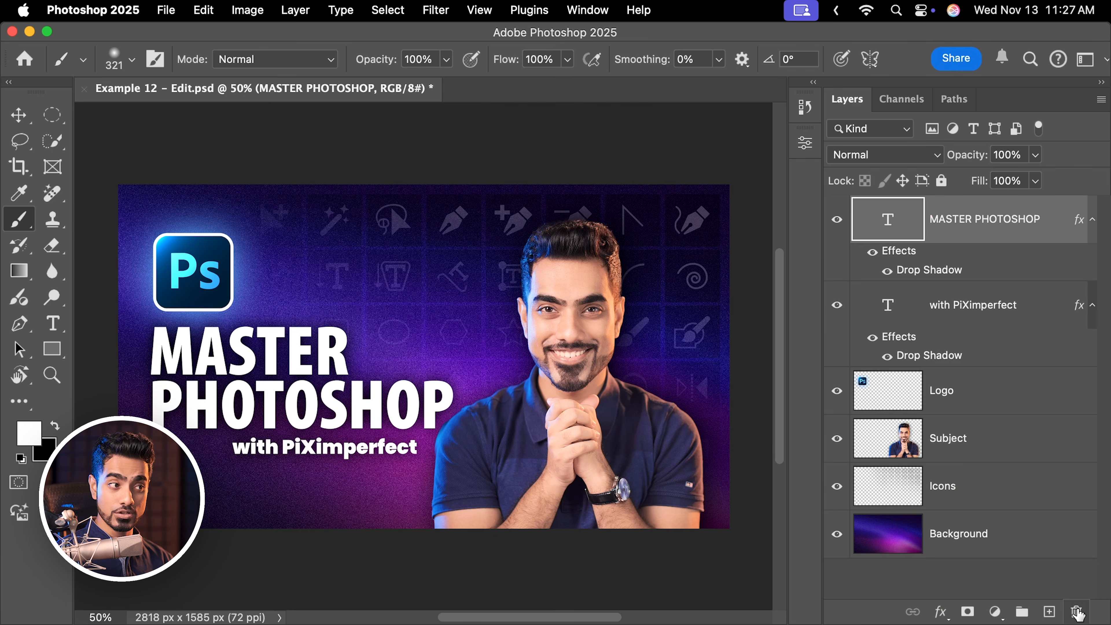
pyautogui.click(1048, 612)
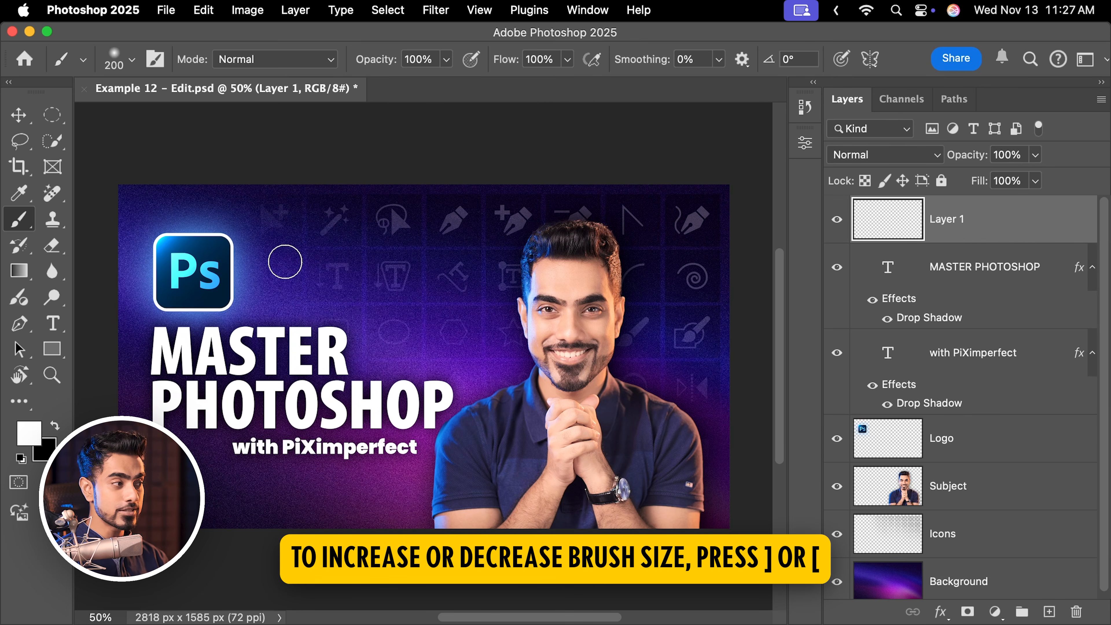
# Enlarge the brush to 300 px, paint soft white zigzag strokes across the canvas, and toggle the precise cursor.
pyautogui.press(']')
pyautogui.press(']')
pyautogui.moveTo(280, 258)
pyautogui.mouseDown()
pyautogui.moveTo(311, 239)
pyautogui.moveTo(426, 277)
pyautogui.moveTo(466, 327)
pyautogui.moveTo(529, 365)
pyautogui.mouseUp()
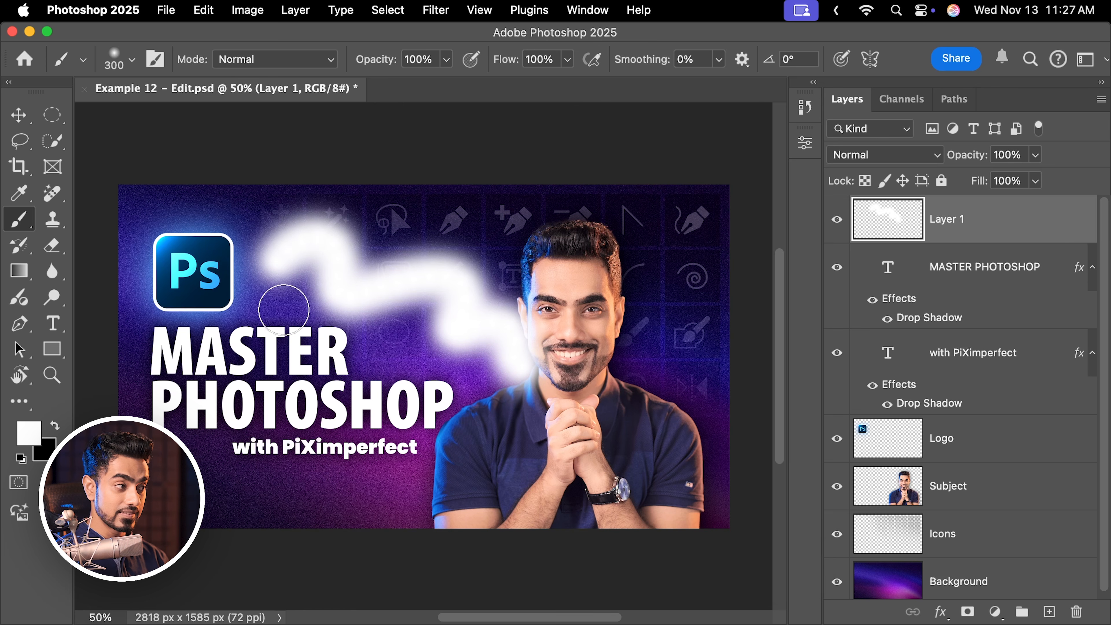
pyautogui.moveTo(252, 339)
pyautogui.mouseDown()
pyautogui.moveTo(321, 405)
pyautogui.moveTo(464, 471)
pyautogui.mouseUp()
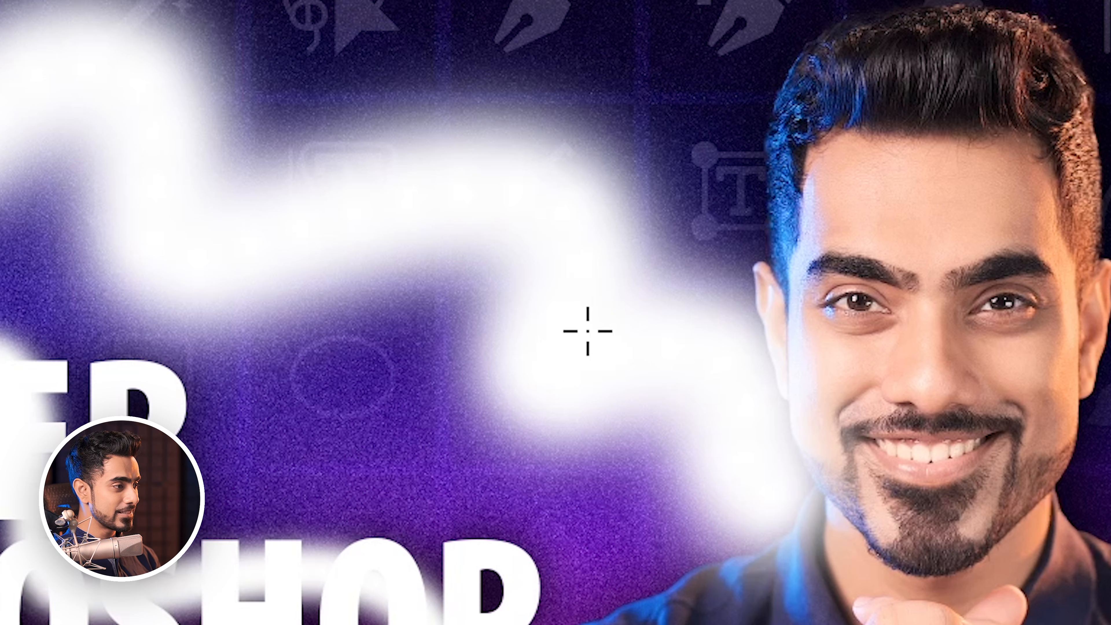
pyautogui.press('capslock')
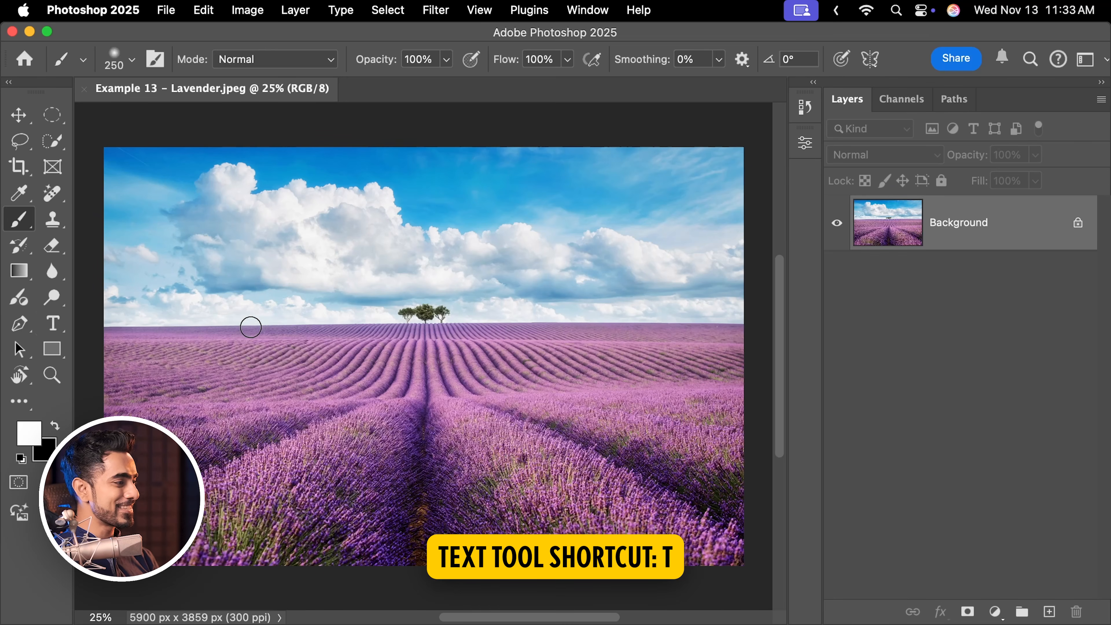
# Select the Type tool, add a point text layer reading LAVENDER on the field, then delete that layer.
pyautogui.press('t')
pyautogui.click(53, 302)
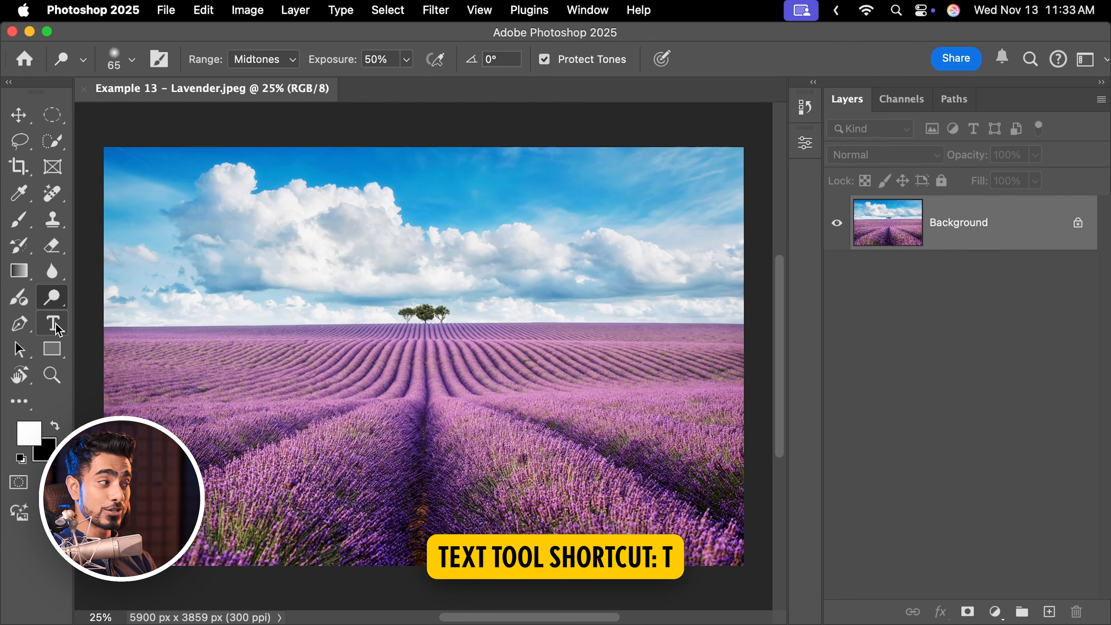
pyautogui.click(55, 323)
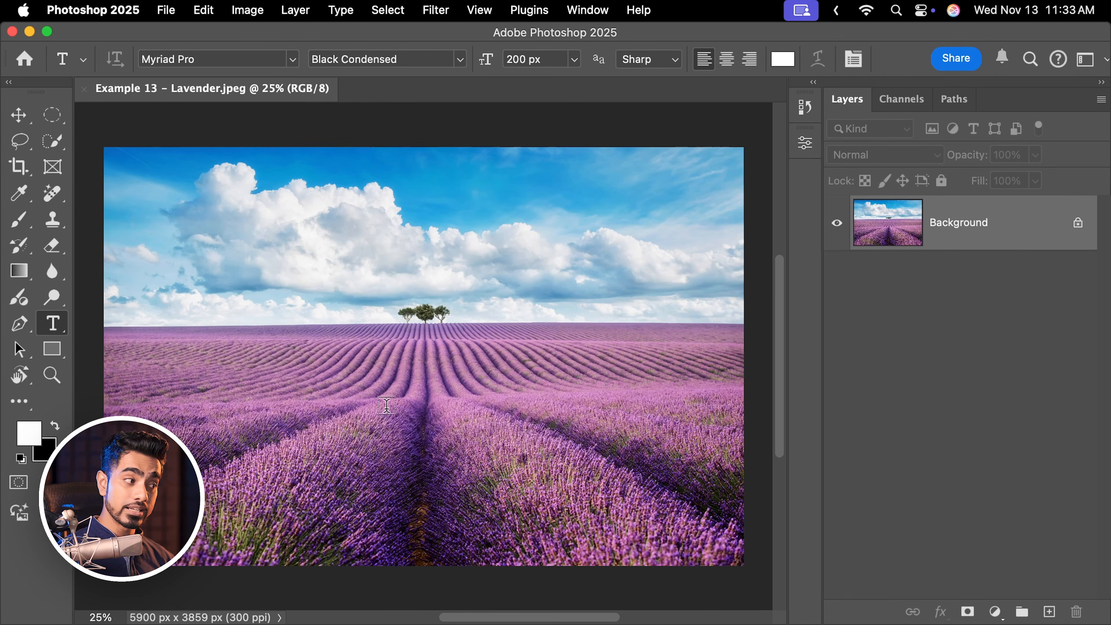
pyautogui.click(387, 421)
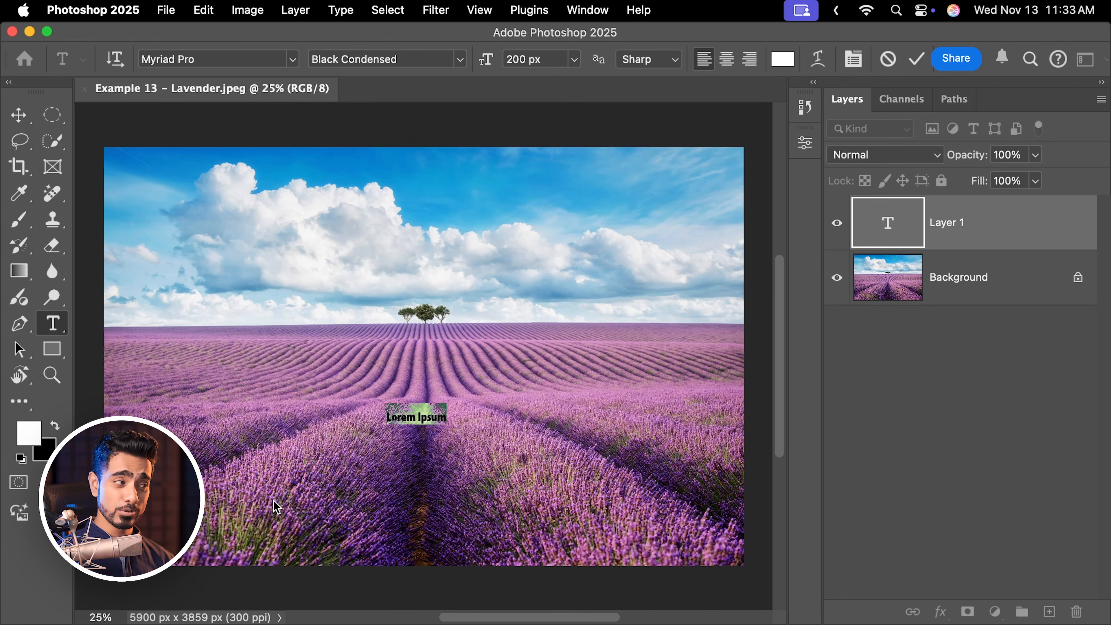
pyautogui.write('LAVENDER')
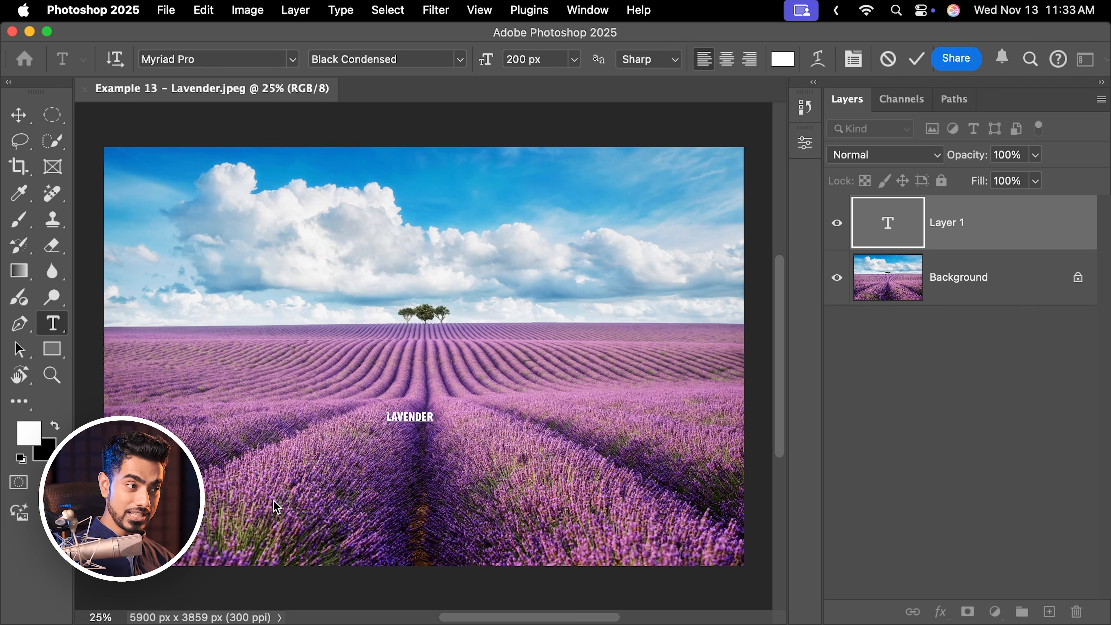
pyautogui.click(1004, 235)
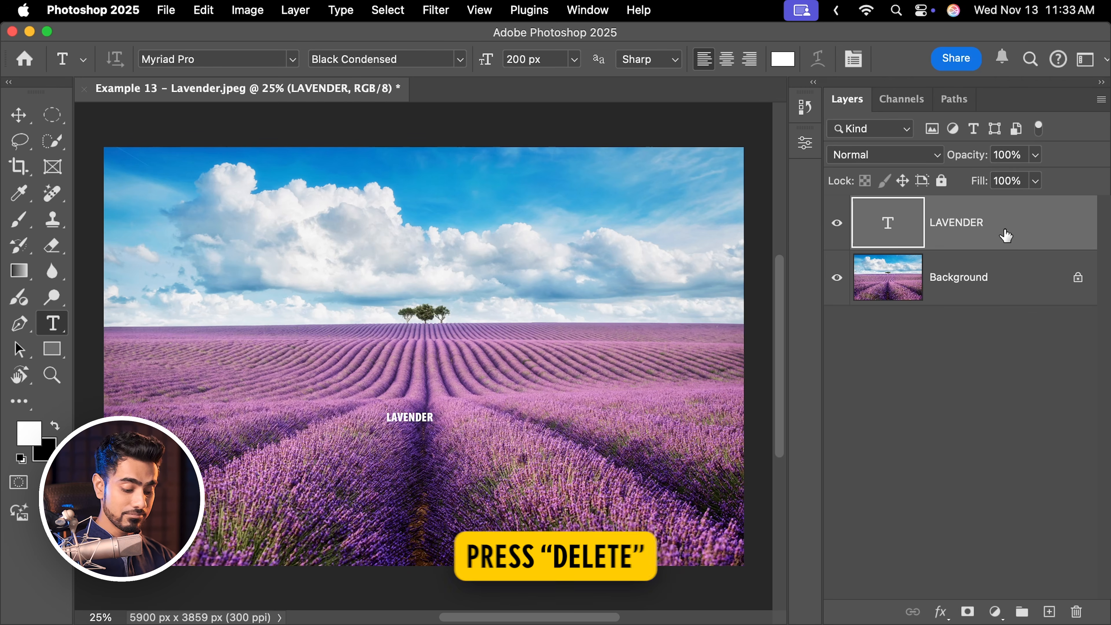
pyautogui.press('Delete')
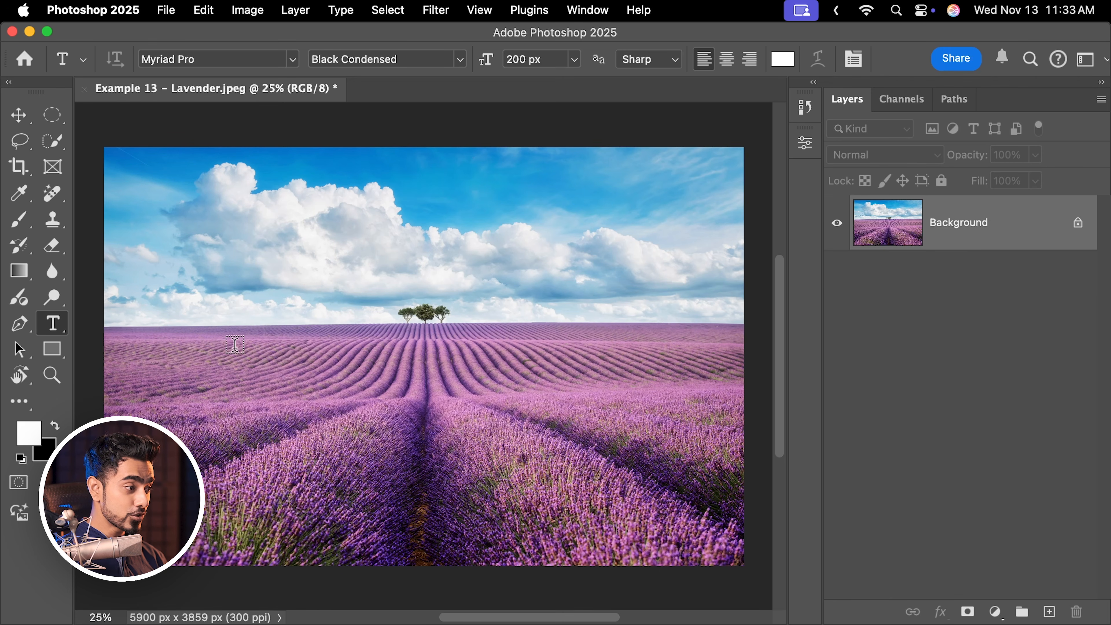
# Draw a paragraph text box over the lavender field and enter the text LAVENDER.
pyautogui.moveTo(247, 357); pyautogui.dragTo(615, 517)
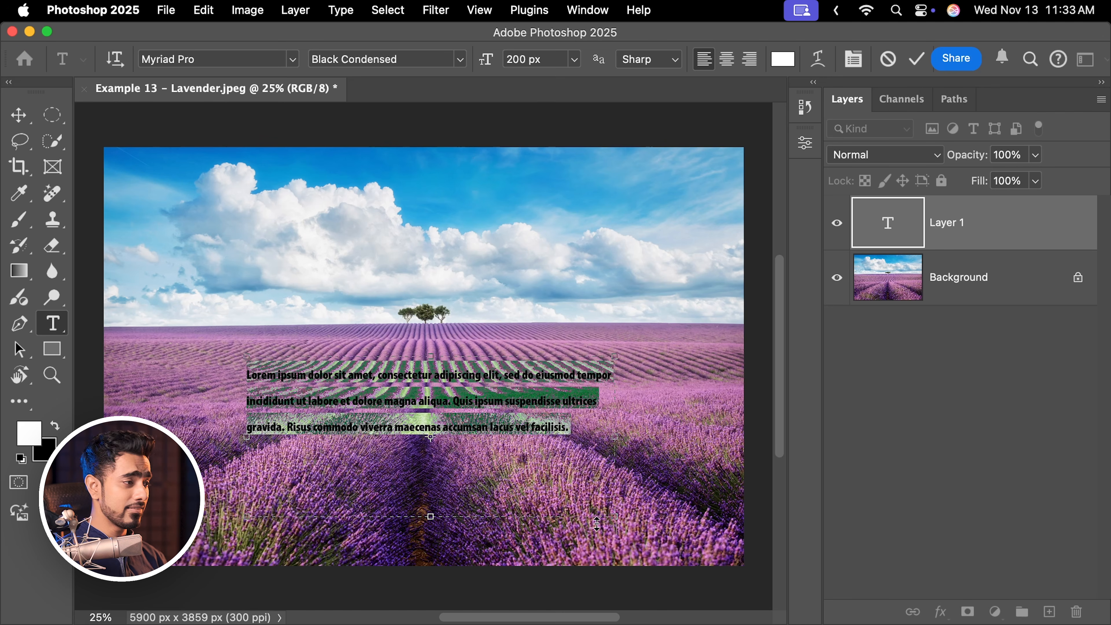
pyautogui.write('LAVENDER')
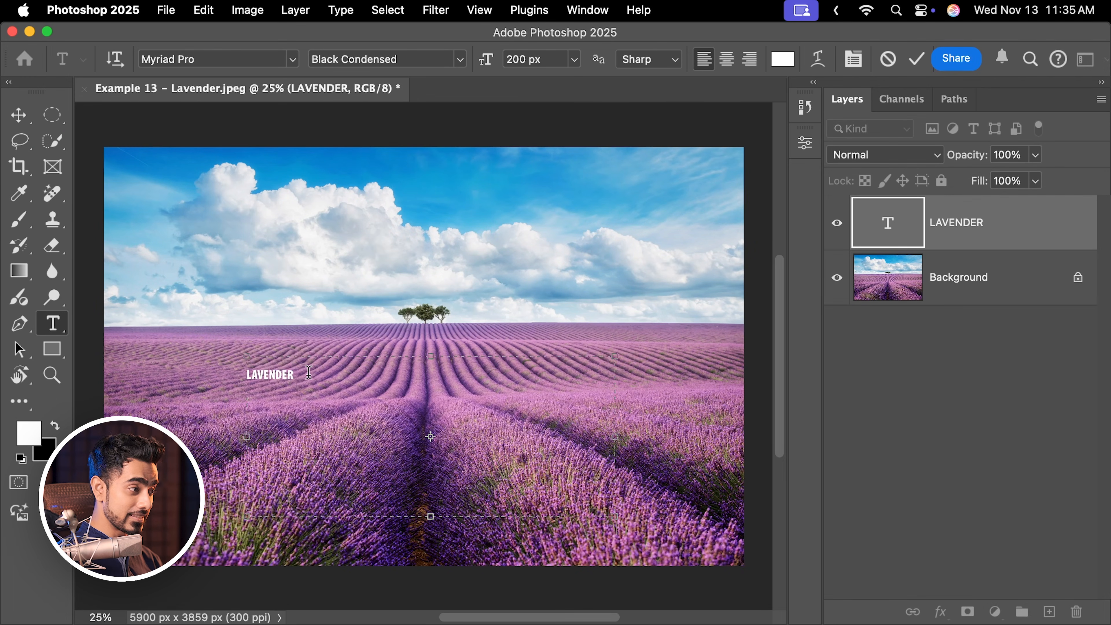
# Select the LAVENDER text and set its font to Bebas Neue Bold.
pyautogui.moveTo(308, 372); pyautogui.dragTo(220, 375)
pyautogui.click(217, 59)
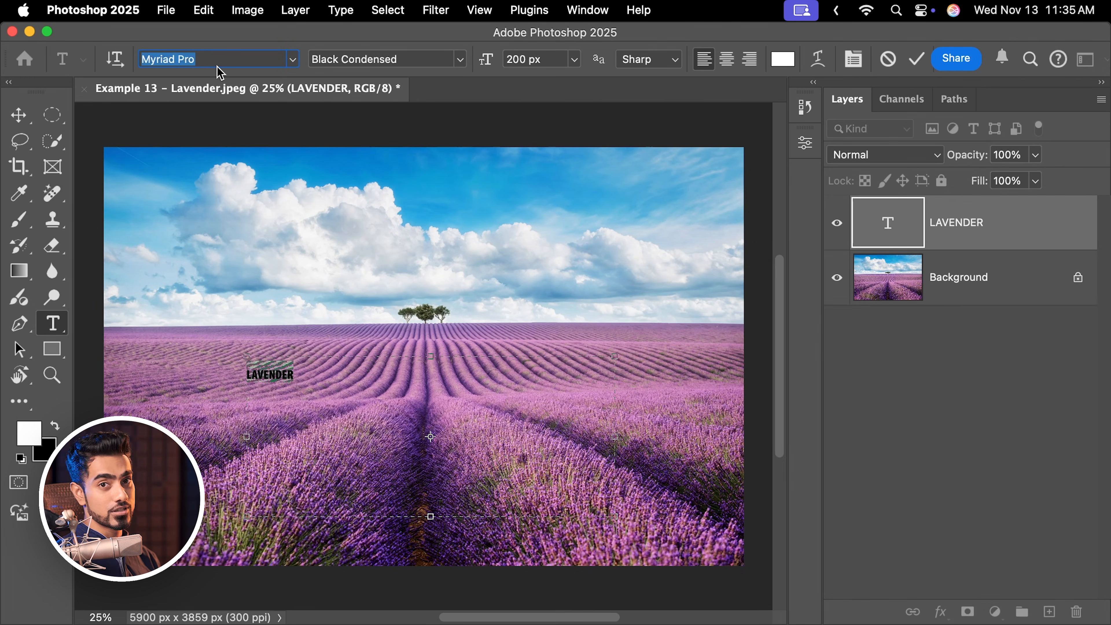
pyautogui.write('beba')
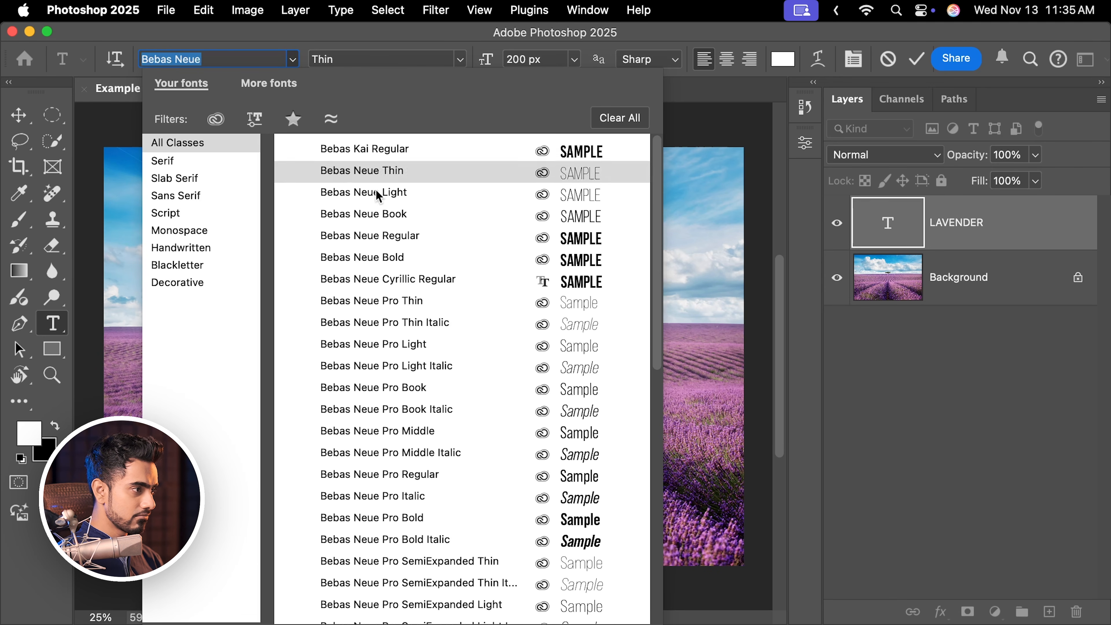
pyautogui.click(415, 262)
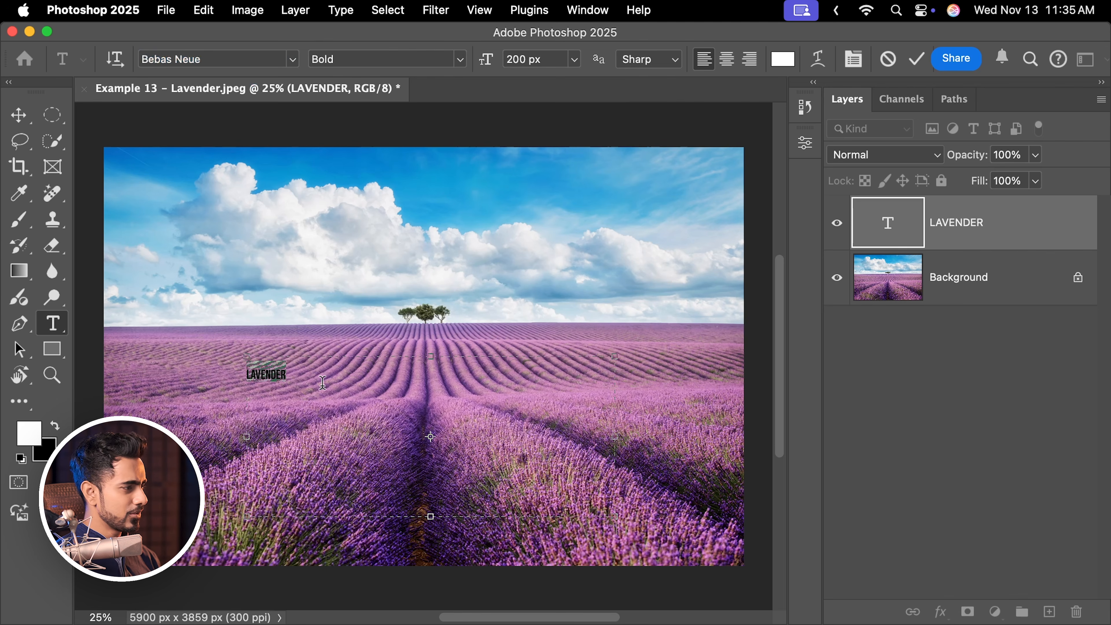
pyautogui.click(457, 60)
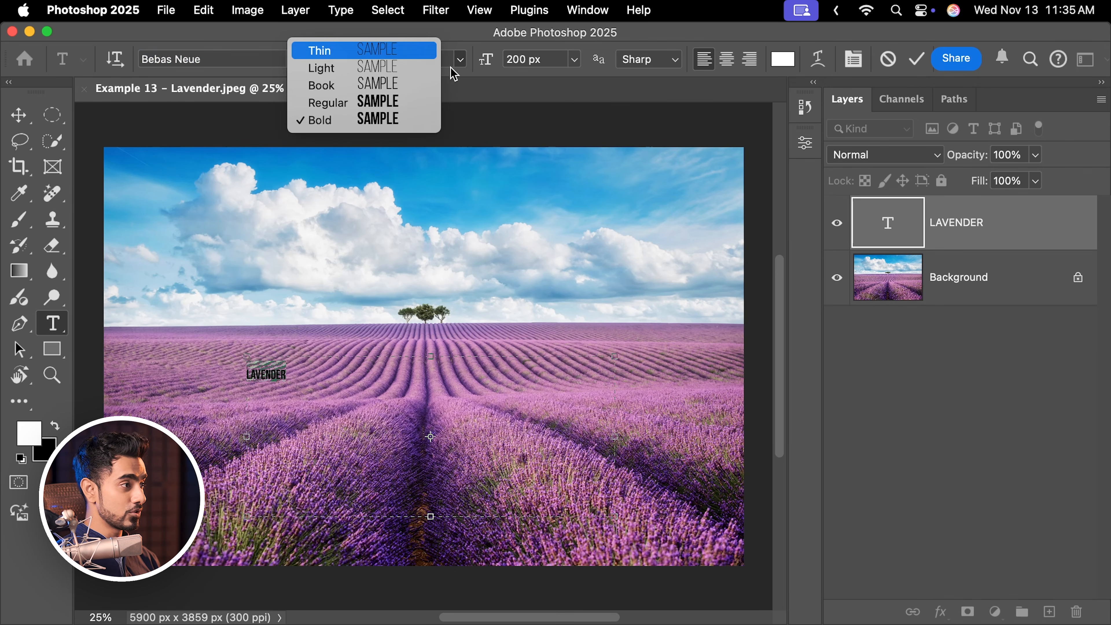
pyautogui.click(476, 48)
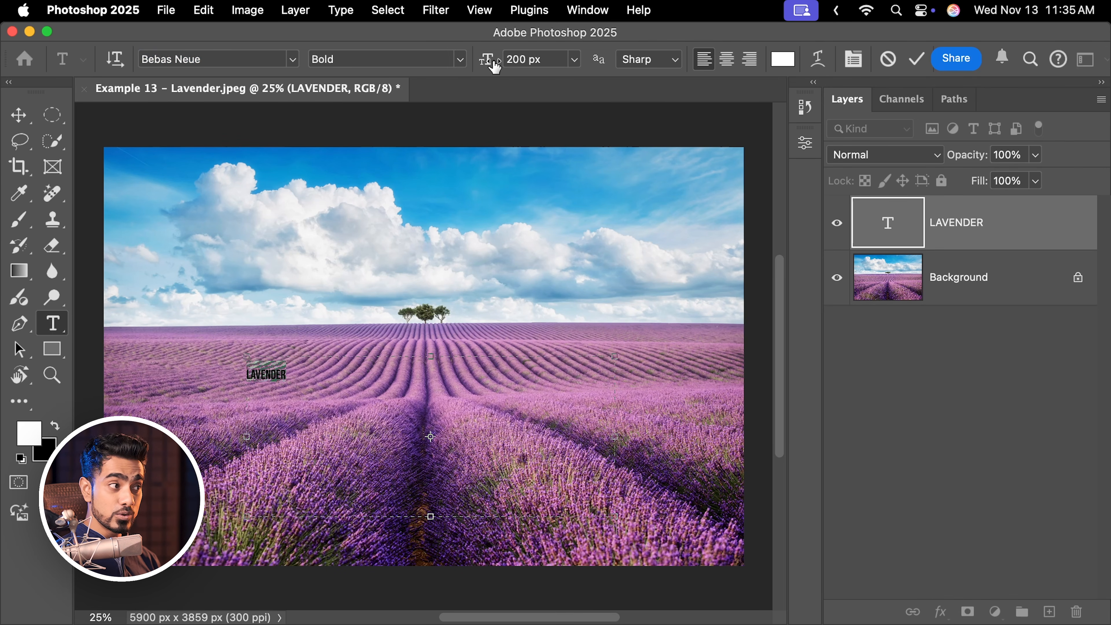
# Set the font size to 600 px and center-align the LAVENDER text.
pyautogui.moveTo(493, 65); pyautogui.dragTo(695, 81)
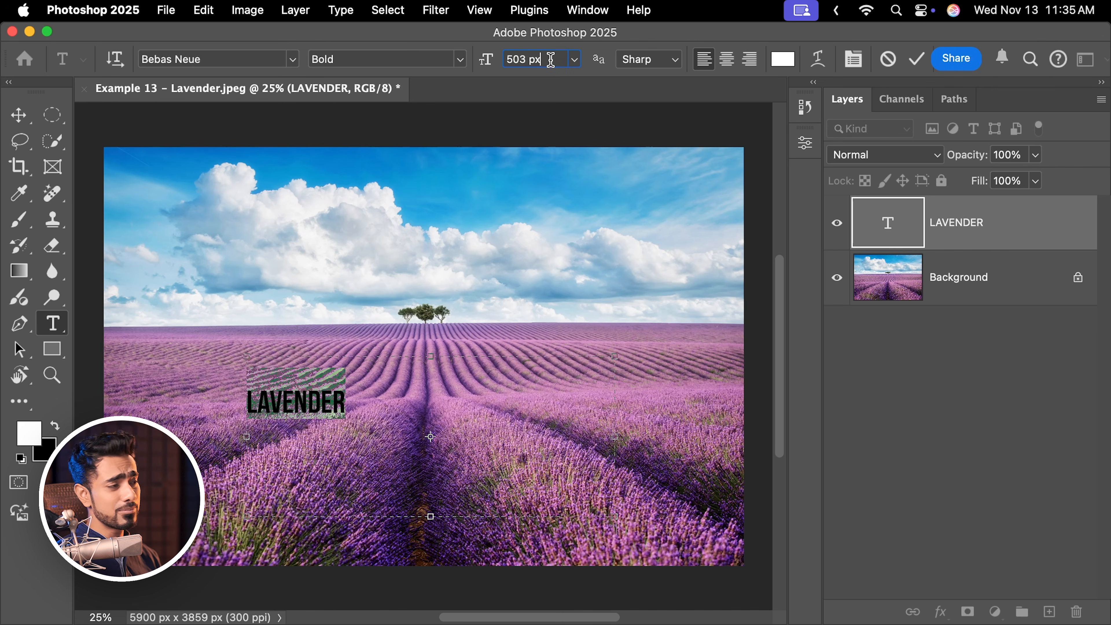
pyautogui.moveTo(550, 60); pyautogui.dragTo(436, 58)
pyautogui.write('600')
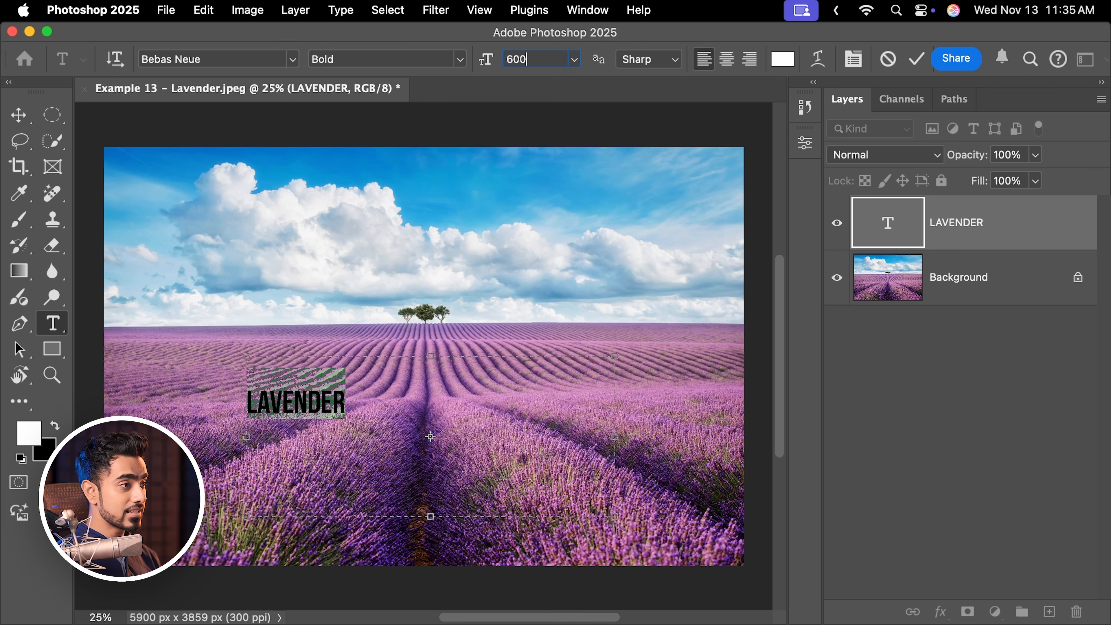
pyautogui.write(' px')
pyautogui.press('Return')
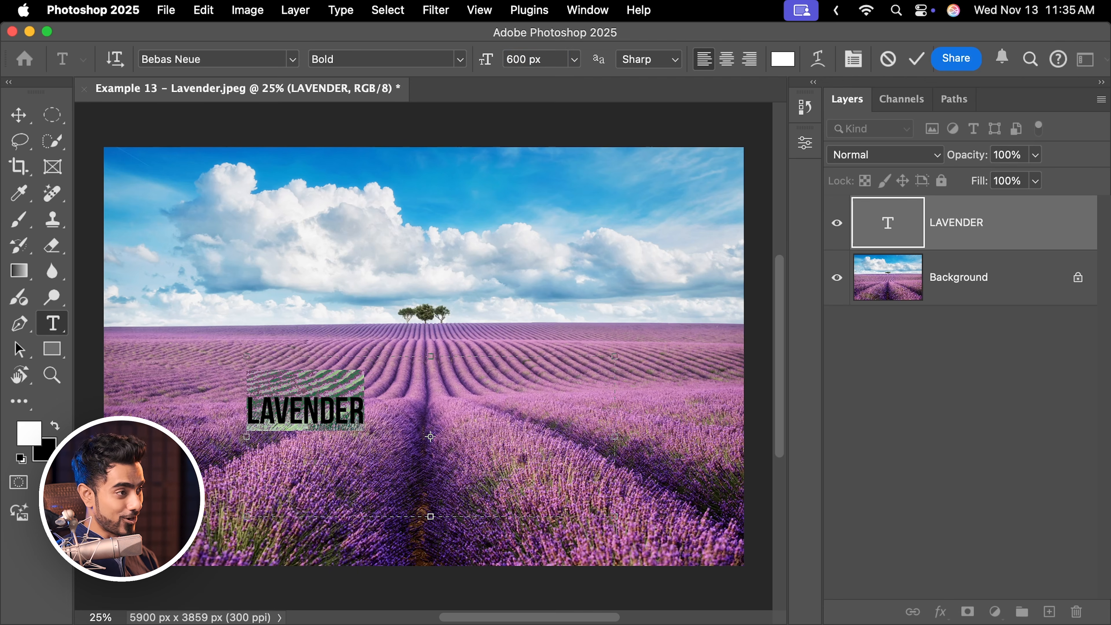
pyautogui.click(726, 59)
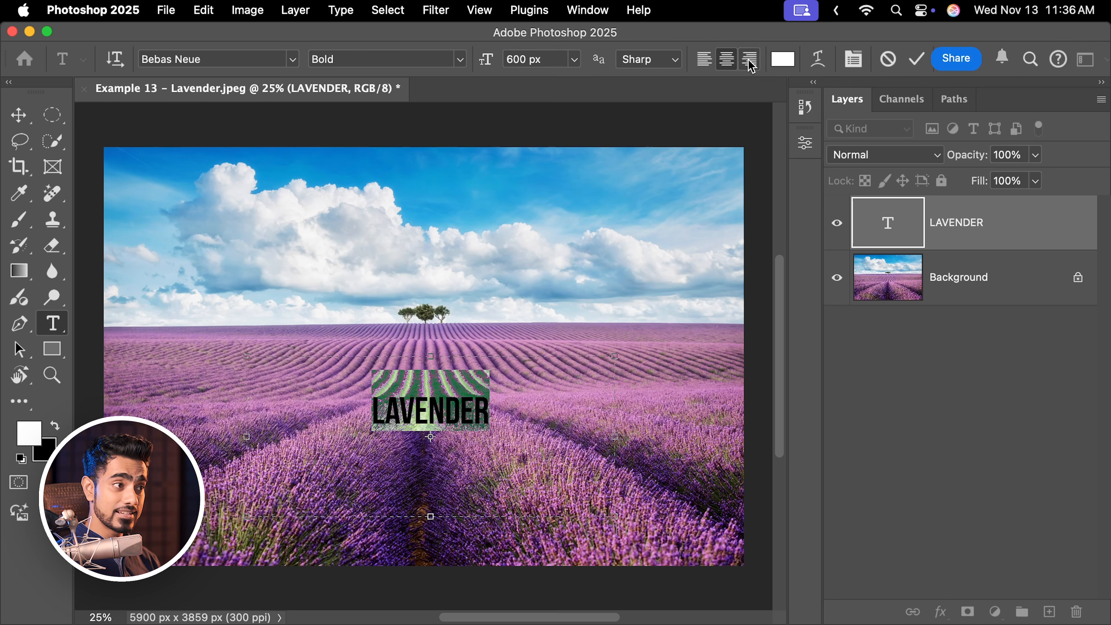
# Try right and left alignment on the LAVENDER text, then return it to center alignment.
pyautogui.click(749, 59)
pyautogui.click(704, 59)
pyautogui.click(726, 61)
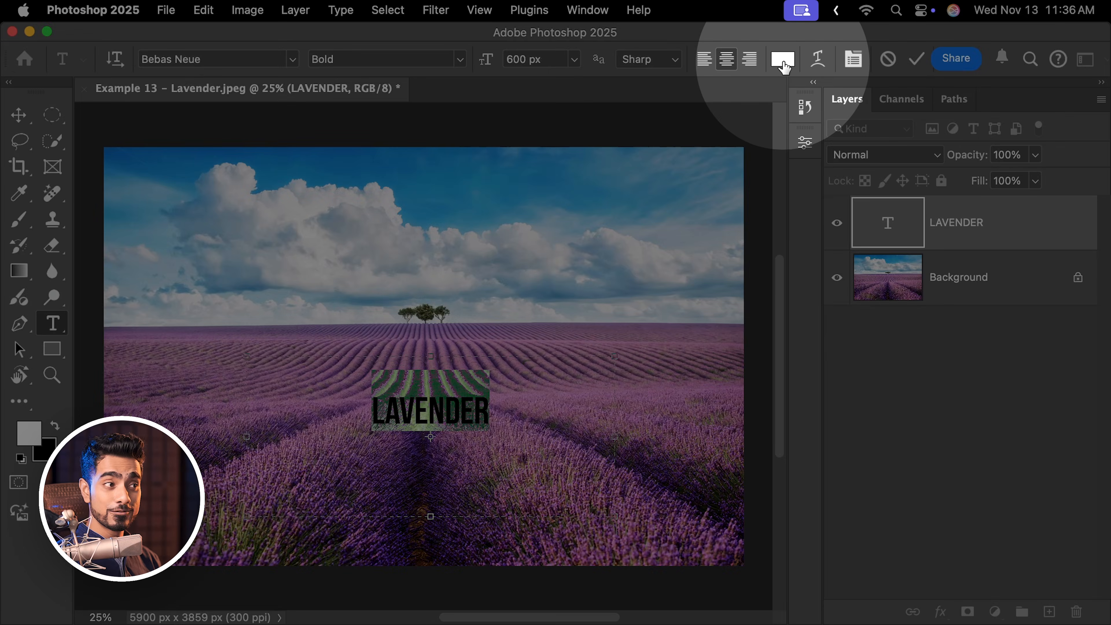
# Set the LAVENDER text color to white (ffffff), remove a stray V, and finish editing the text.
pyautogui.click(782, 59)
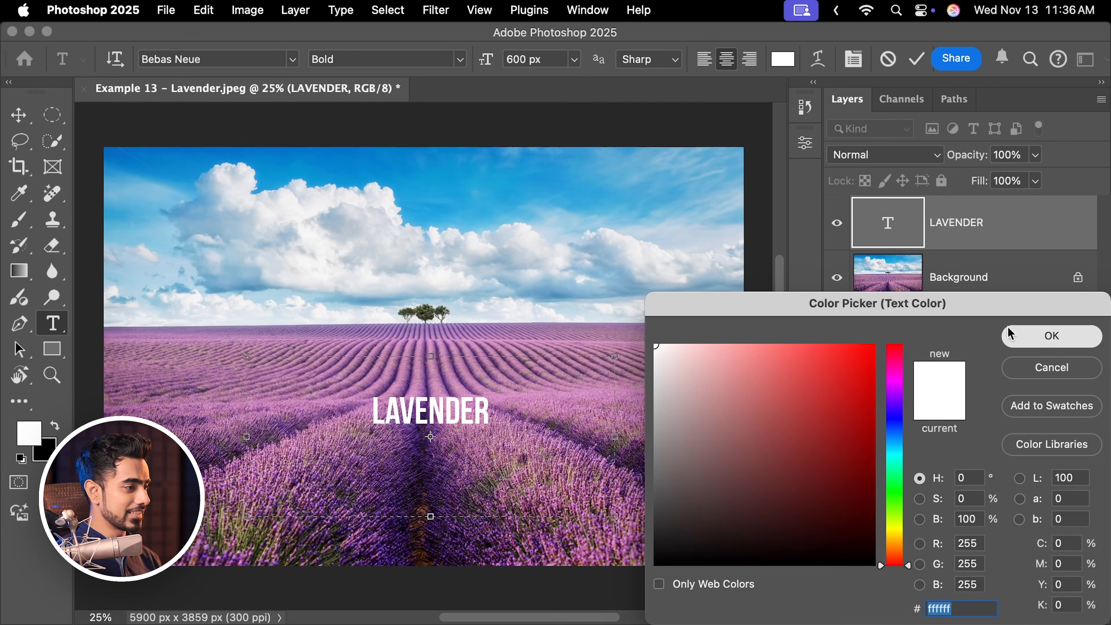
pyautogui.click(1009, 334)
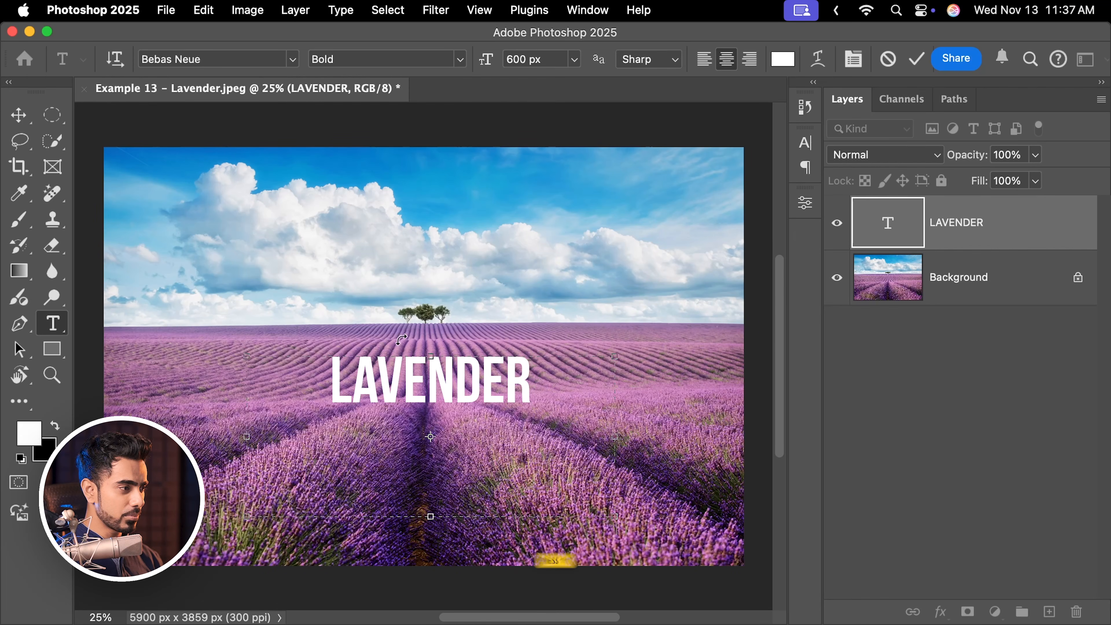
pyautogui.write('v')
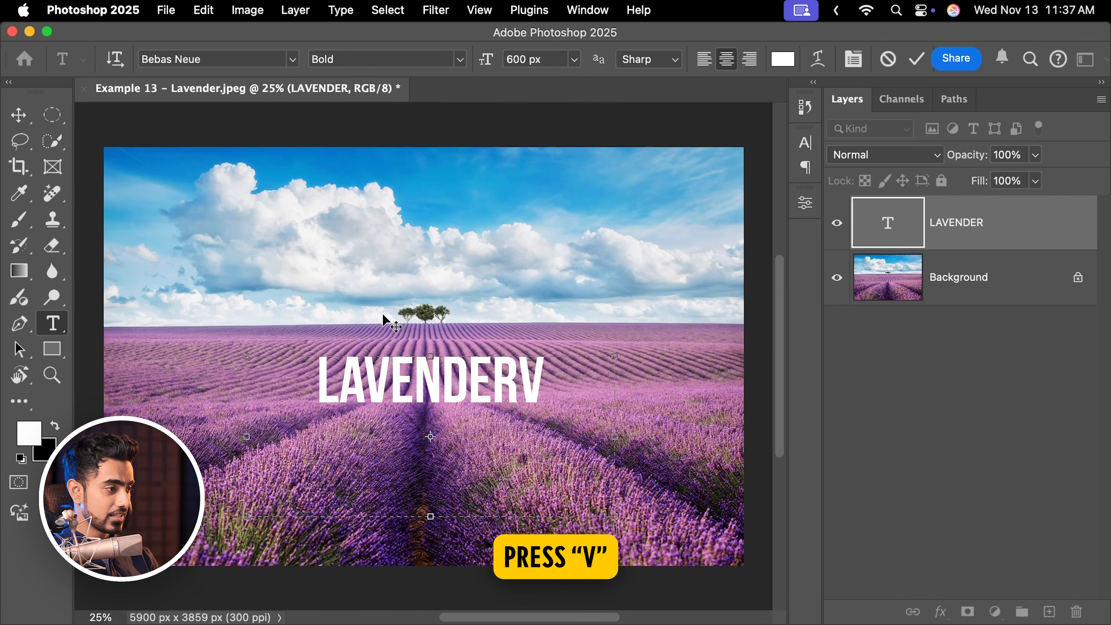
pyautogui.press('BackSpace')
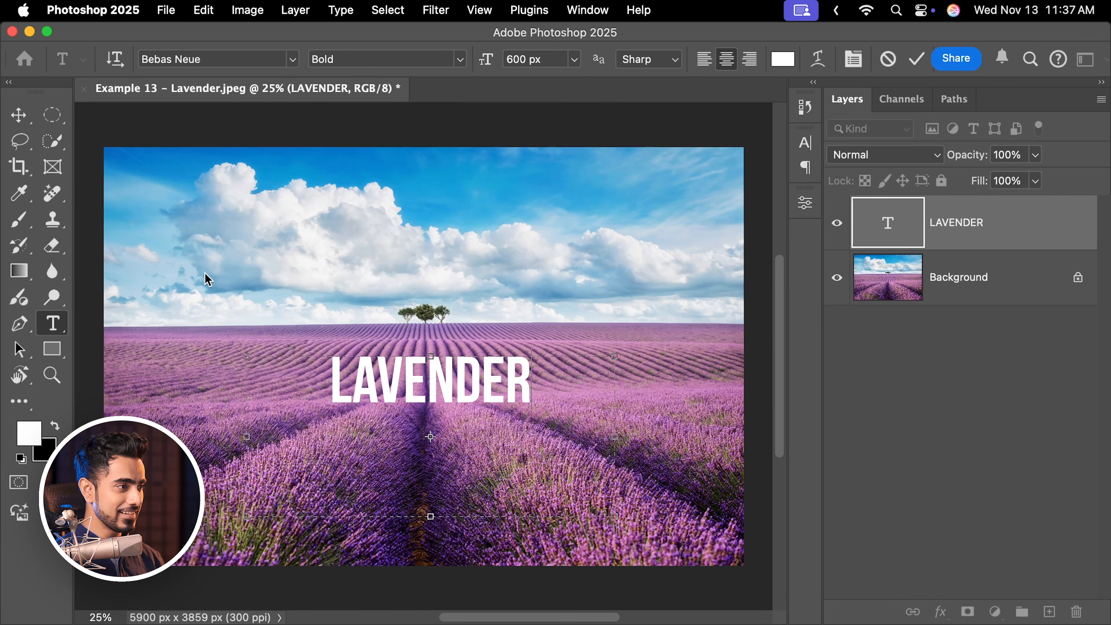
pyautogui.press('Escape')
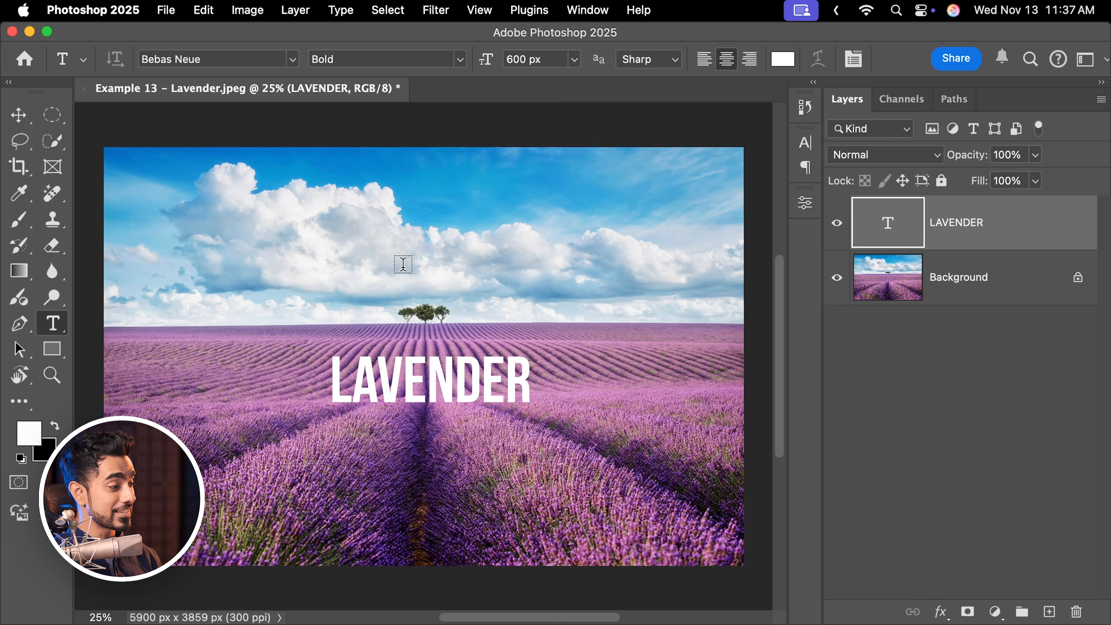
# Turn off Snap and reposition the LAVENDER text over the field with the Move tool.
pyautogui.press('v')
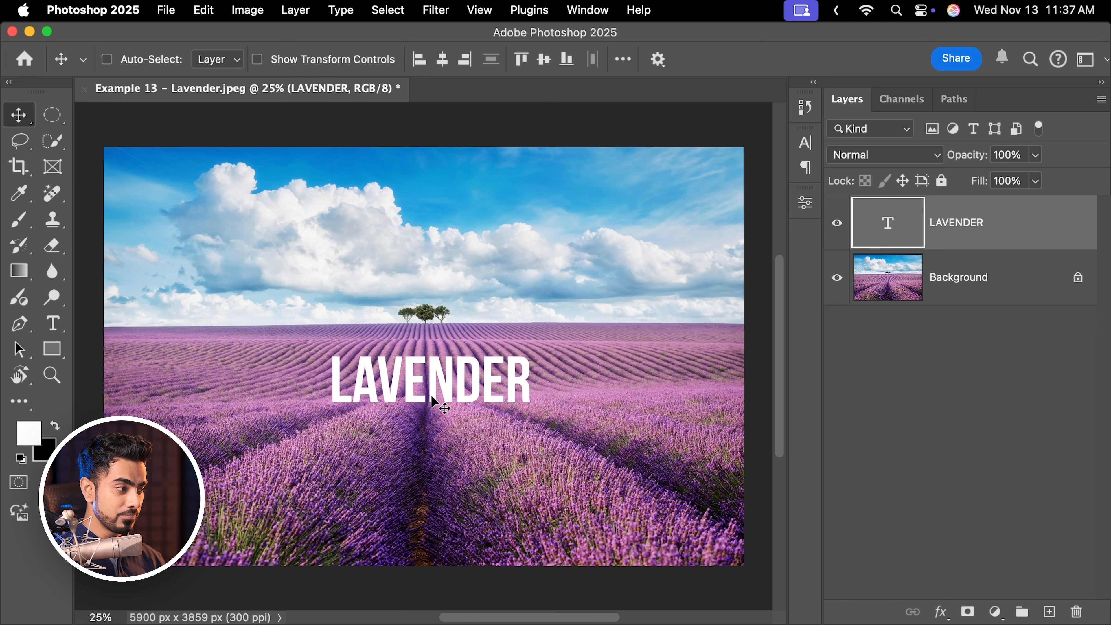
pyautogui.moveTo(431, 399); pyautogui.dragTo(457, 400)
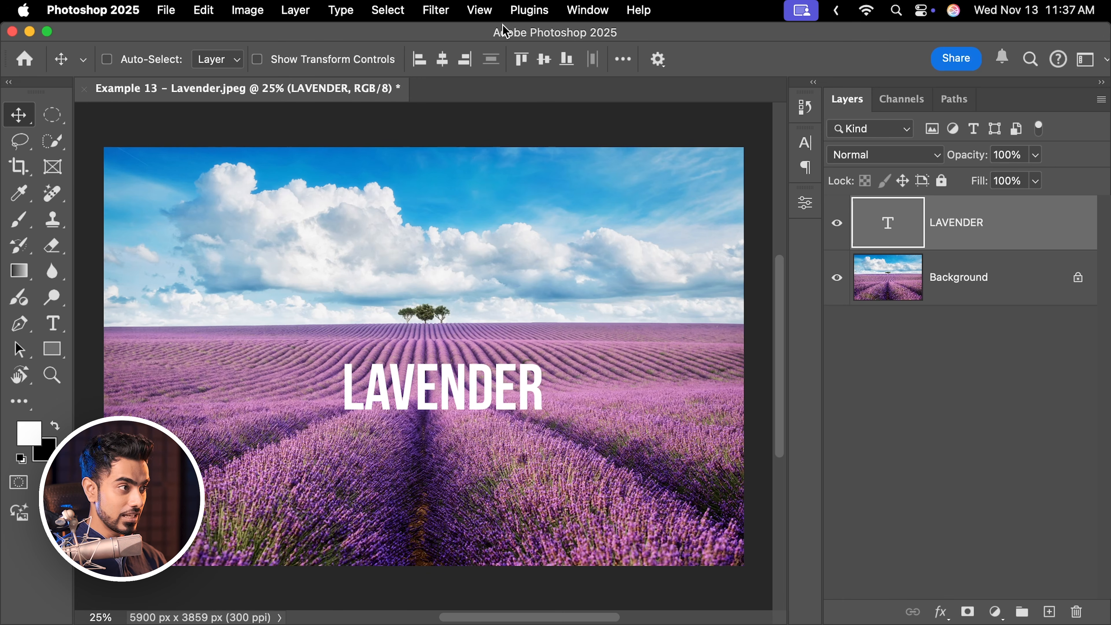
pyautogui.click(483, 11)
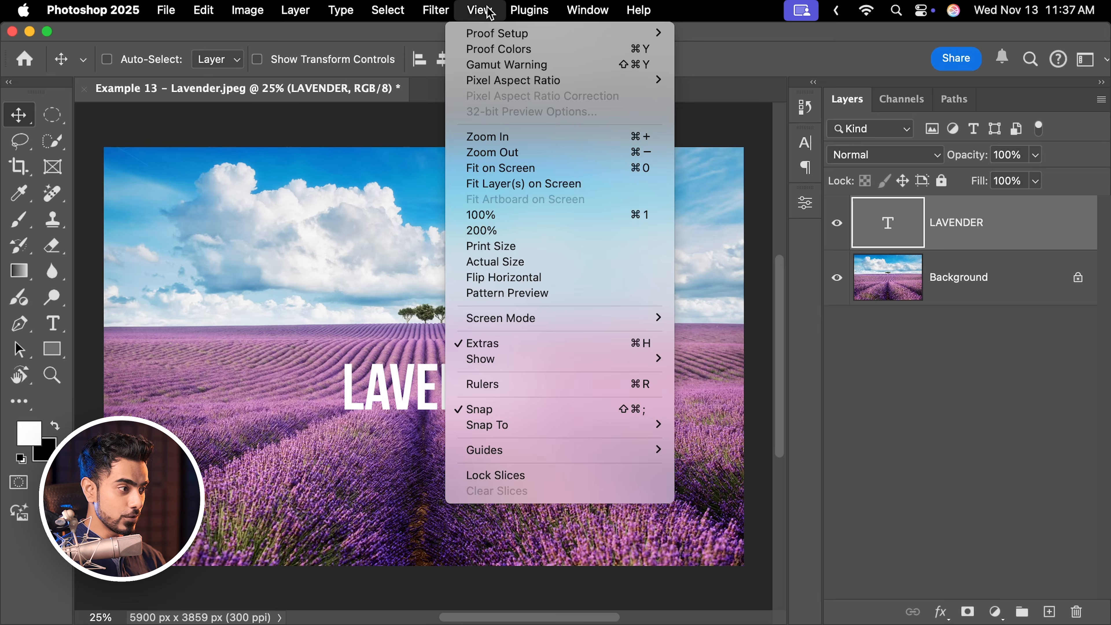
pyautogui.click(528, 412)
pyautogui.moveTo(426, 391); pyautogui.dragTo(406, 389)
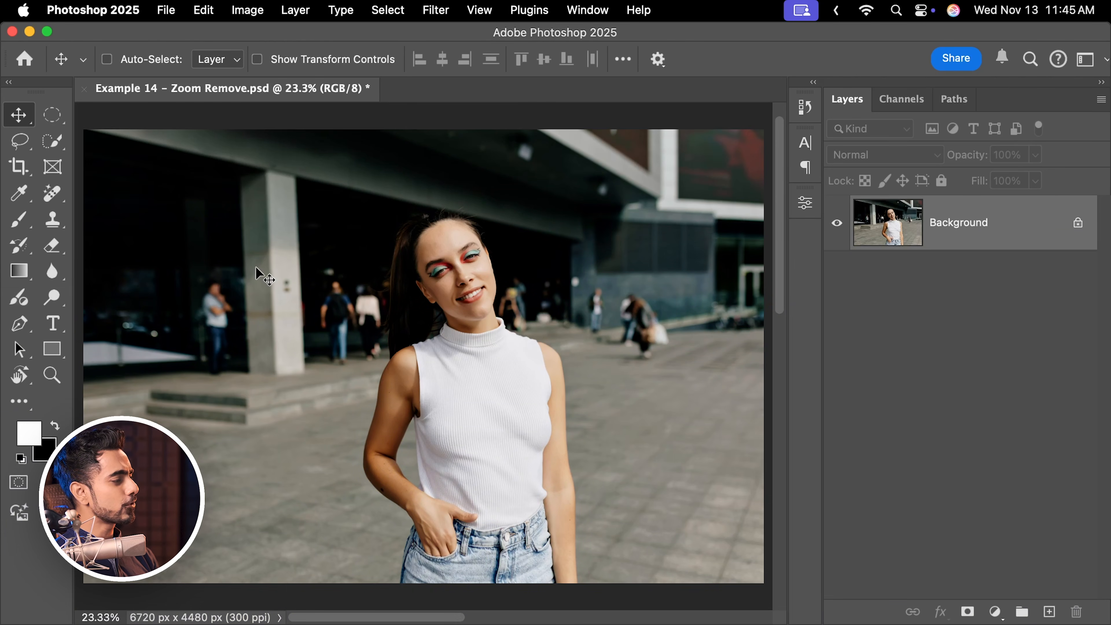
# Zoom into the street photo with the Zoom tool and pan it with the Hand tool.
pyautogui.press('z')
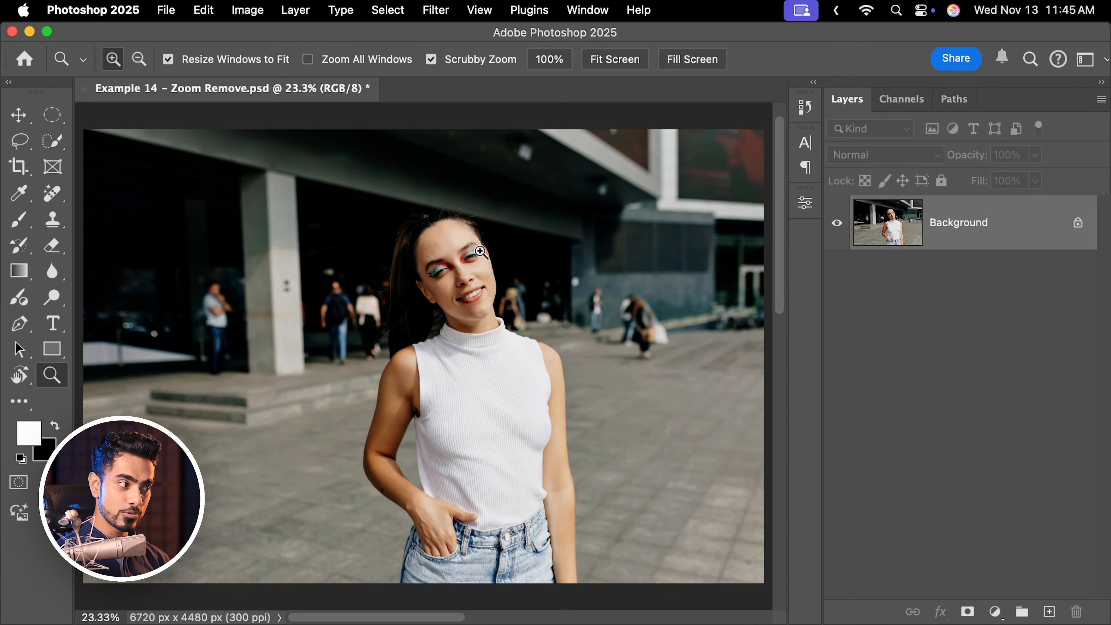
pyautogui.moveTo(480, 252)
pyautogui.mouseDown()
pyautogui.moveTo(560, 241)
pyautogui.moveTo(493, 244)
pyautogui.mouseUp()
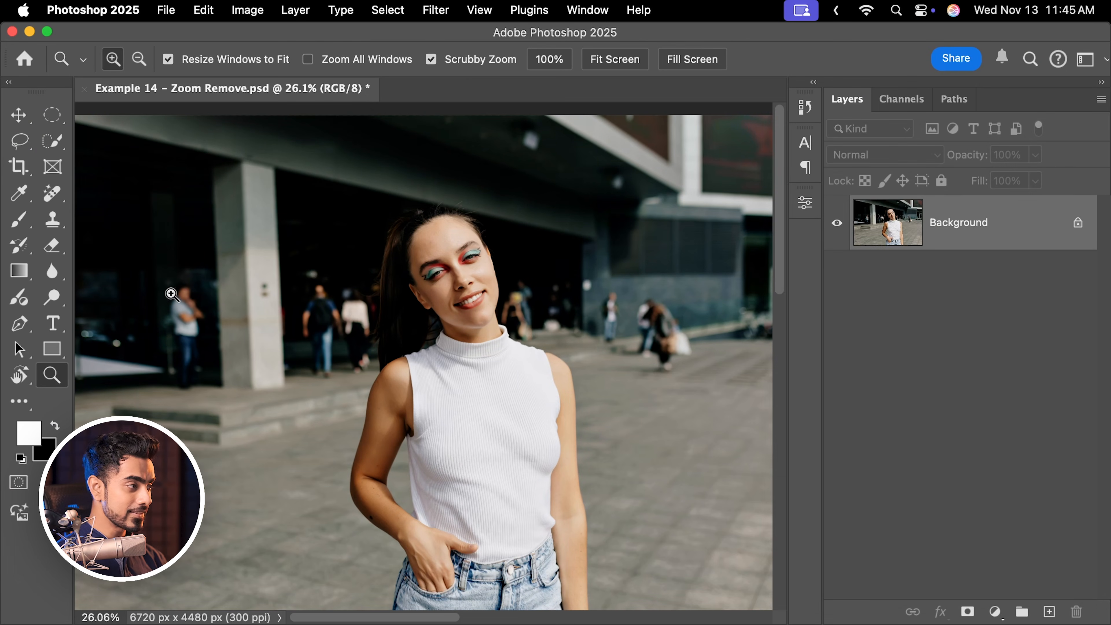
pyautogui.click(24, 380)
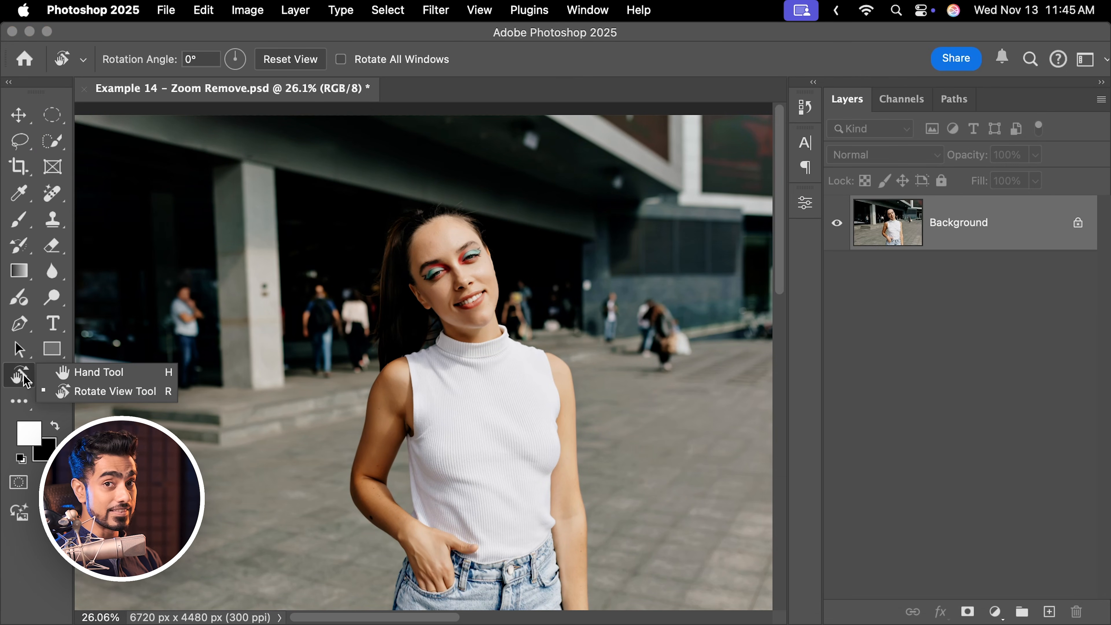
pyautogui.click(70, 380)
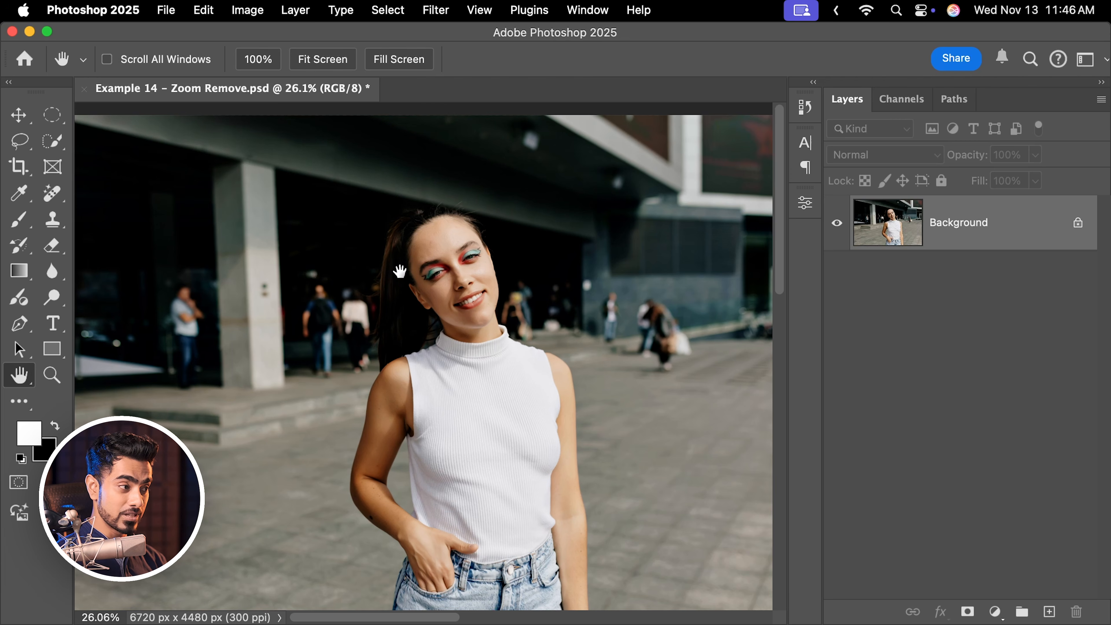
pyautogui.moveTo(400, 271); pyautogui.dragTo(566, 297)
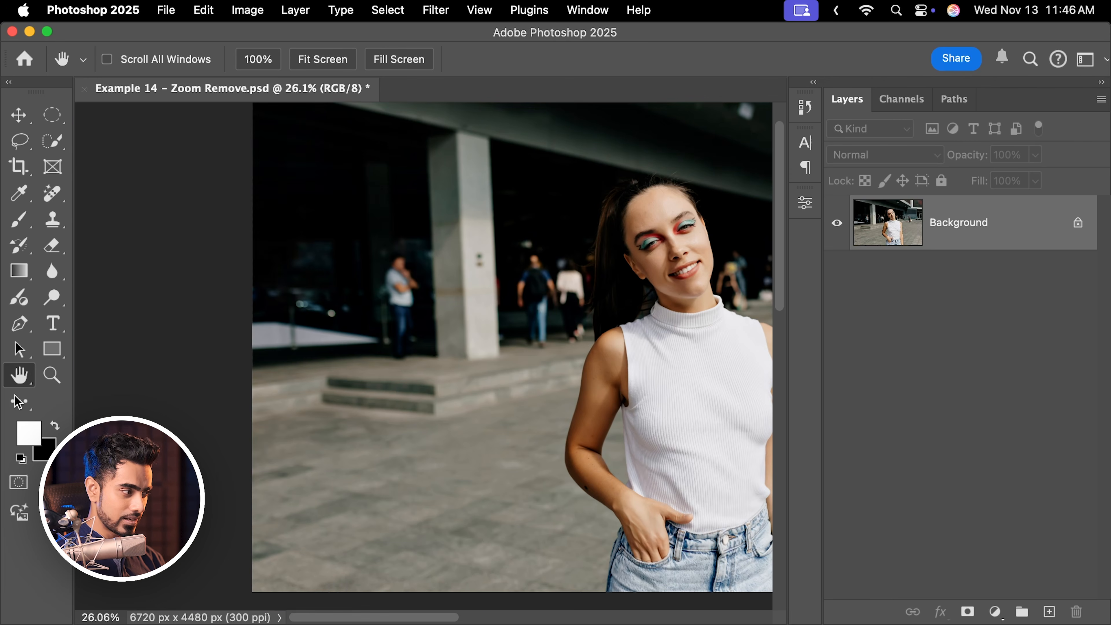
# Zoom in closely on the background people and pan across the image.
pyautogui.click(56, 380)
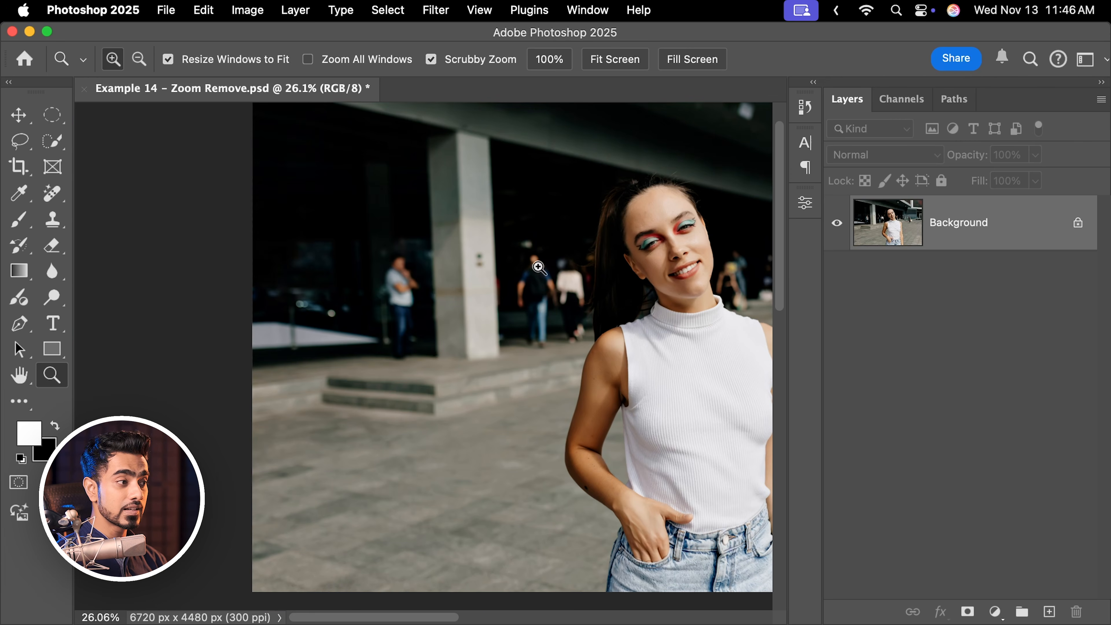
pyautogui.moveTo(539, 269); pyautogui.dragTo(638, 258)
pyautogui.click(20, 379)
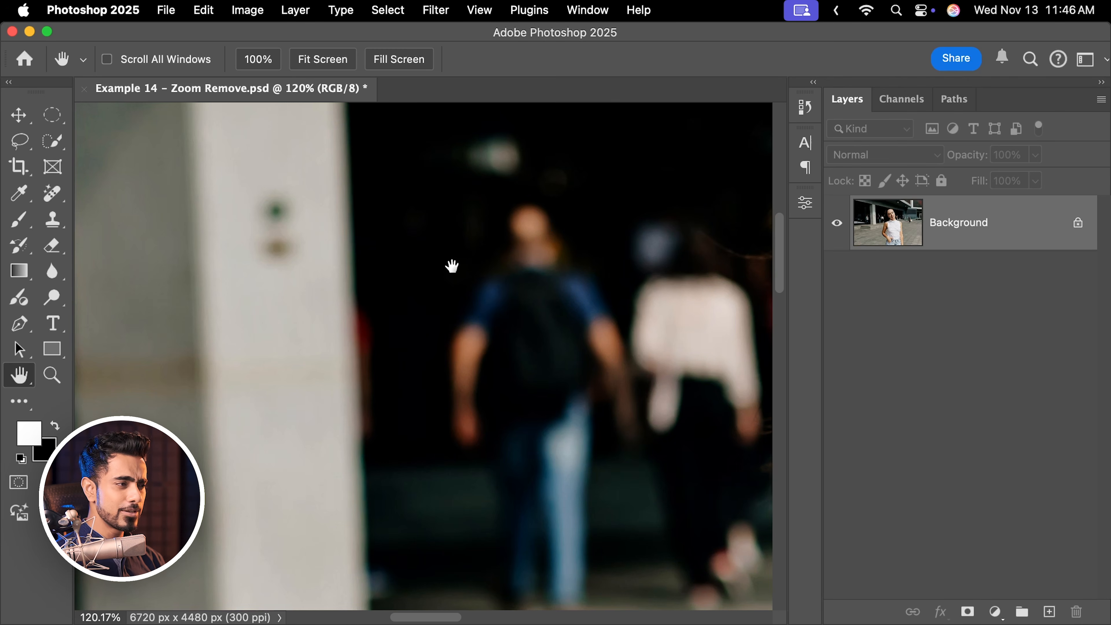
pyautogui.moveTo(448, 263); pyautogui.dragTo(476, 327)
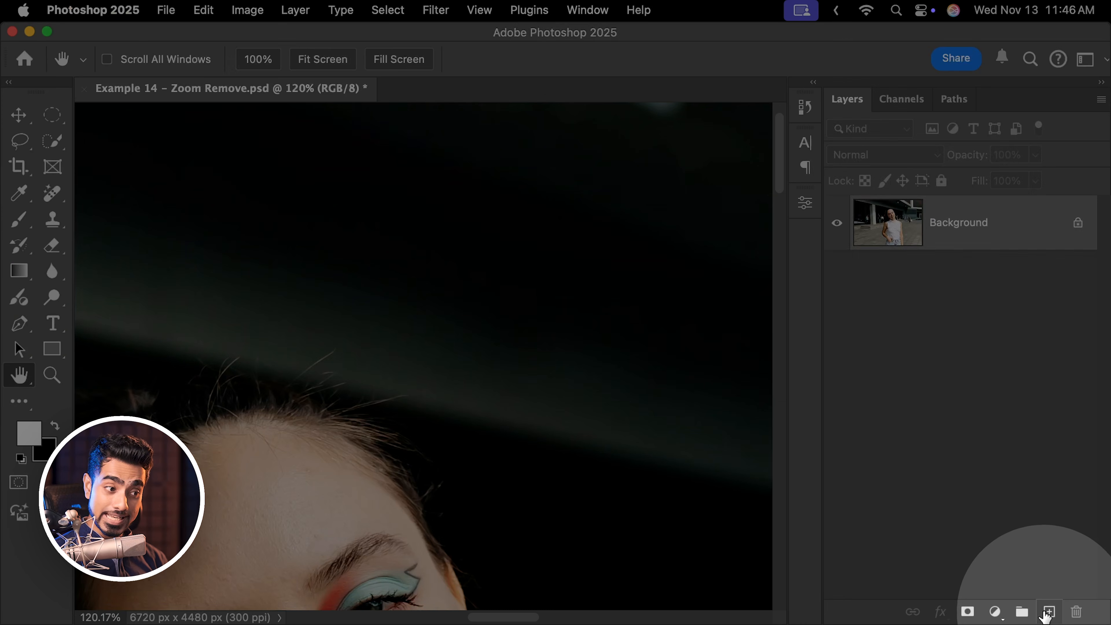
# Add a new empty layer and select the Remove Tool.
pyautogui.click(1049, 611)
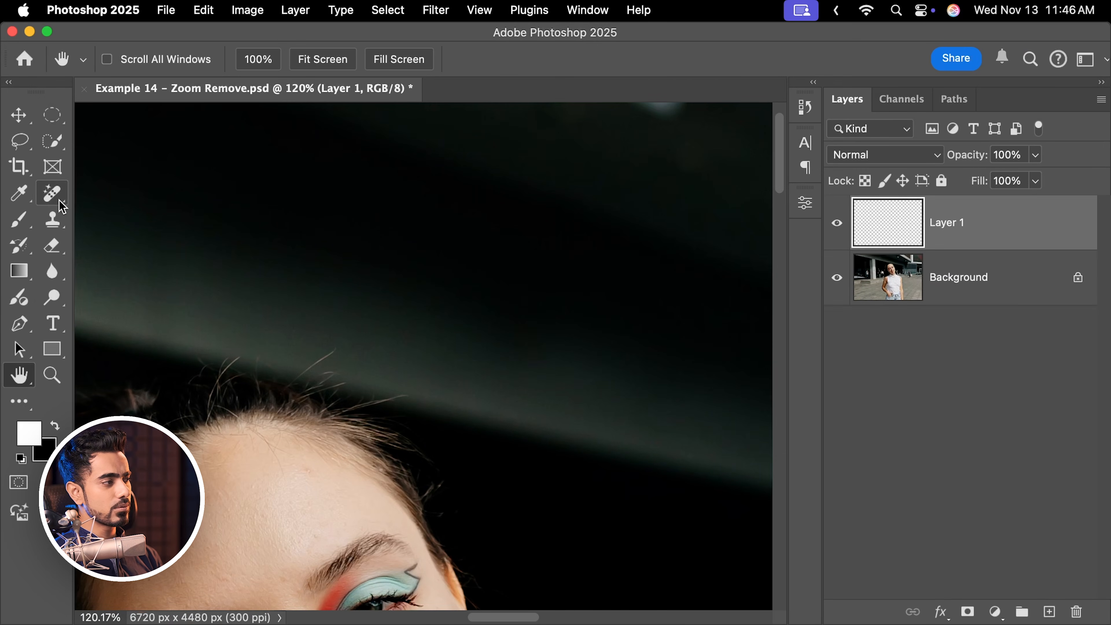
pyautogui.click(62, 197)
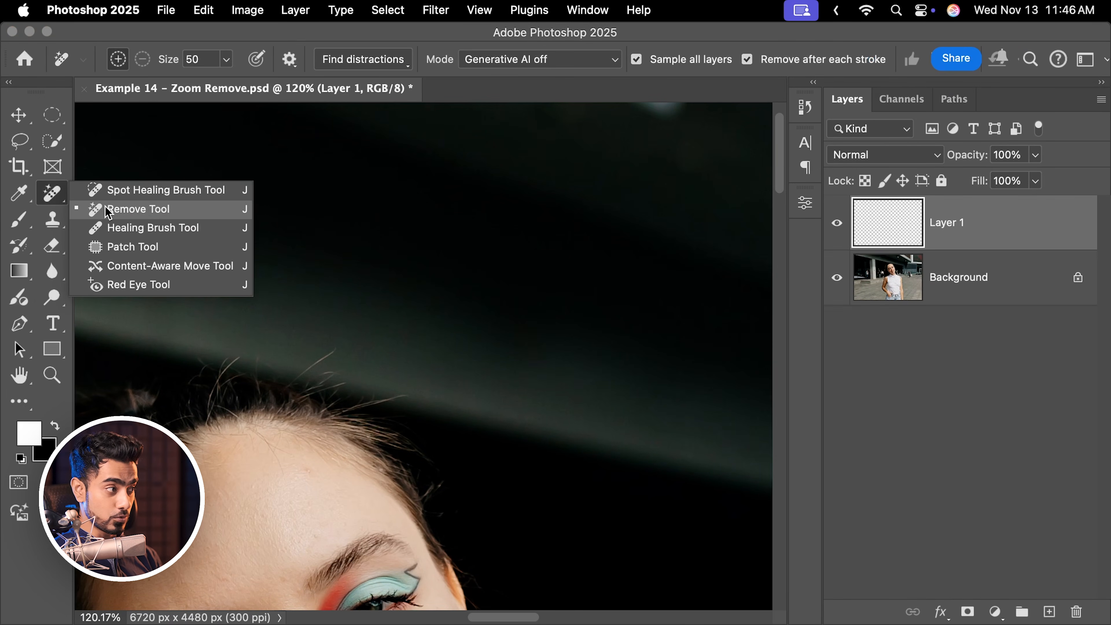
pyautogui.click(108, 210)
pyautogui.click(61, 199)
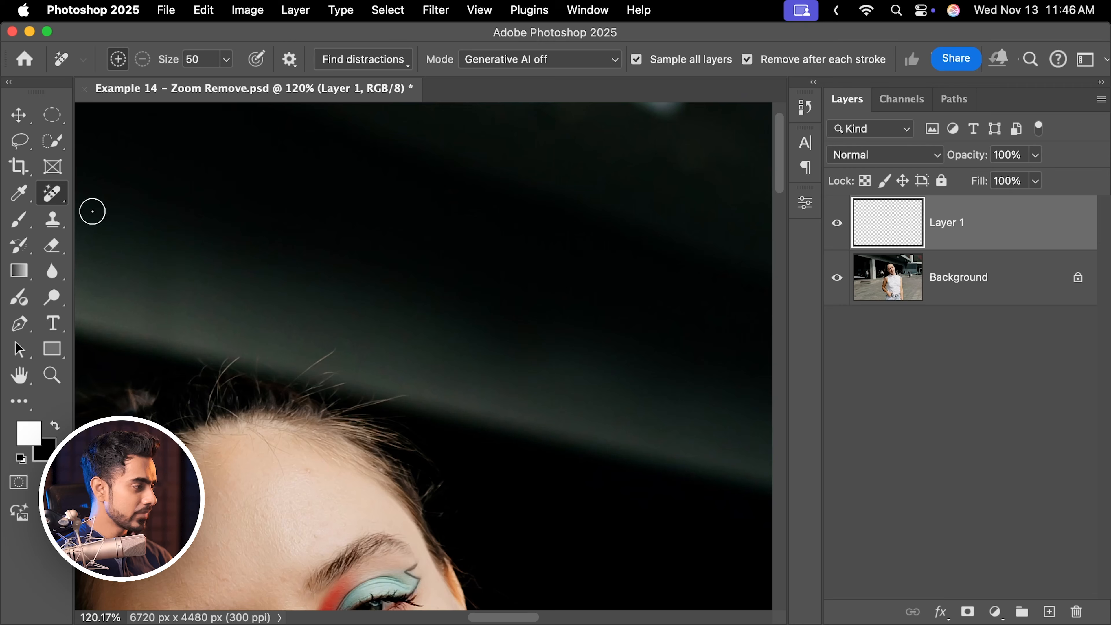
pyautogui.click(23, 407)
pyautogui.click(25, 410)
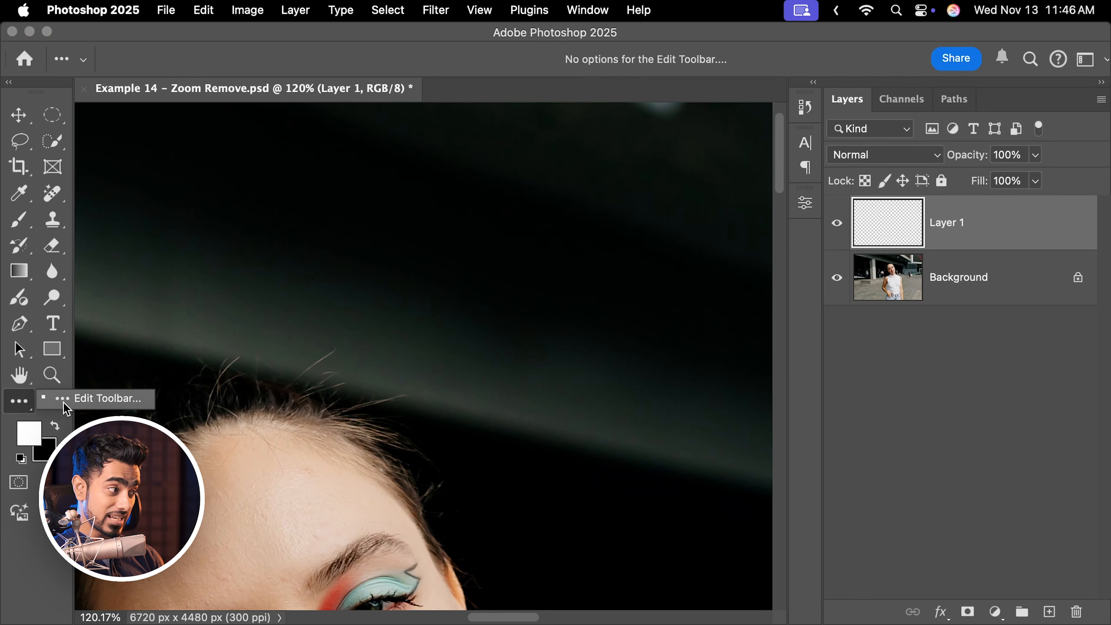
pyautogui.click(73, 405)
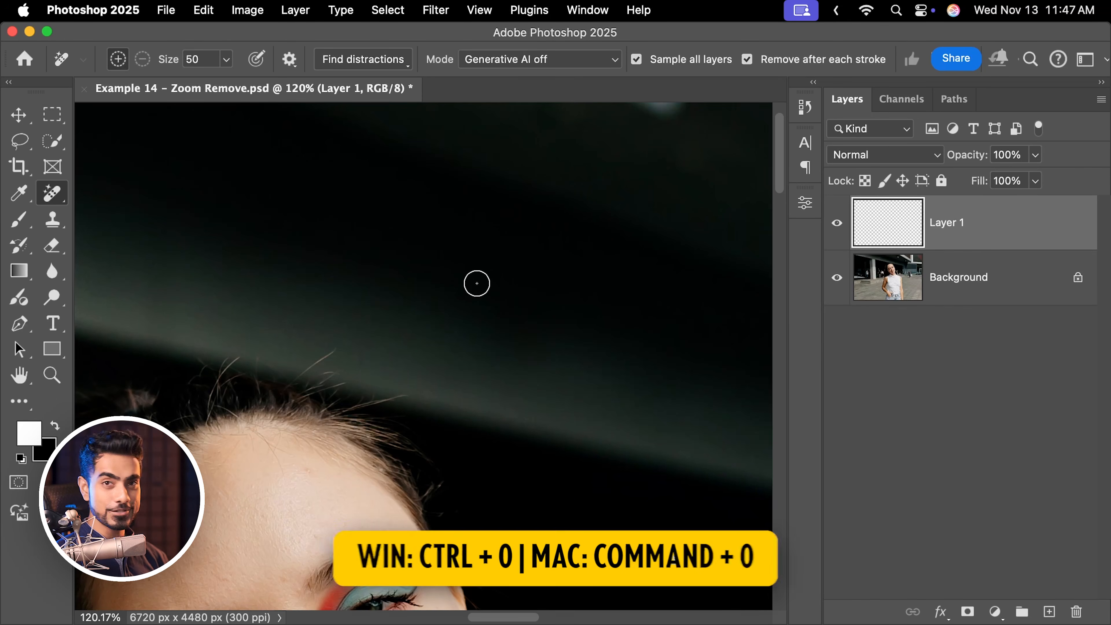
# Zoom, fit the image on screen, and pan around the photo while the Remove Tool stays active.
pyautogui.keyDown('super'); pyautogui.moveTo(473, 245); pyautogui.dragTo(527, 215); pyautogui.keyUp('super')
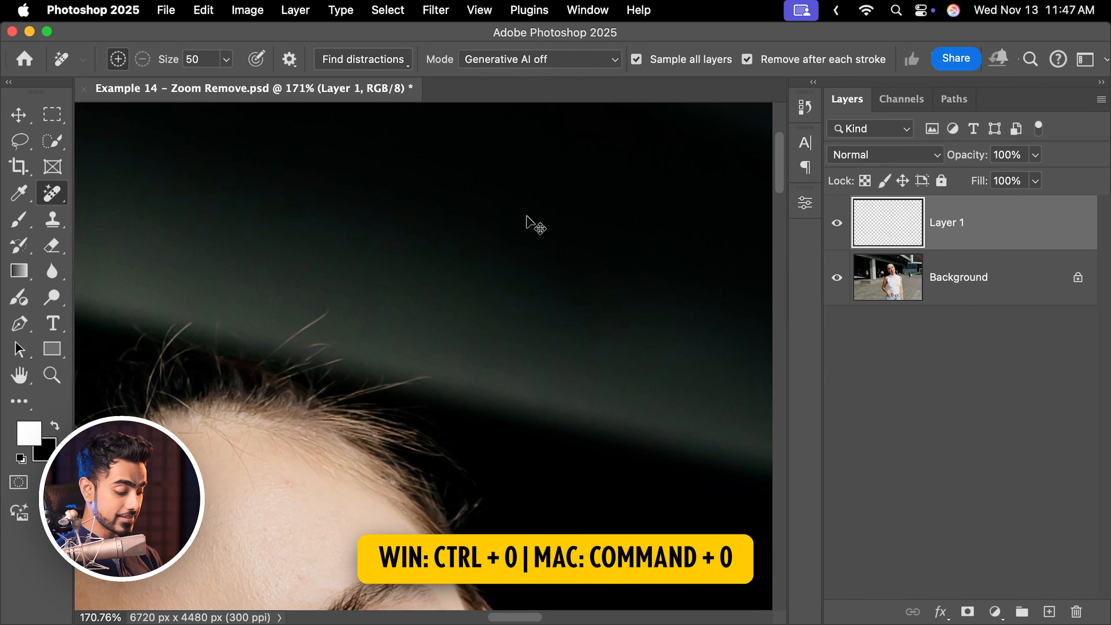
pyautogui.press('super+0')
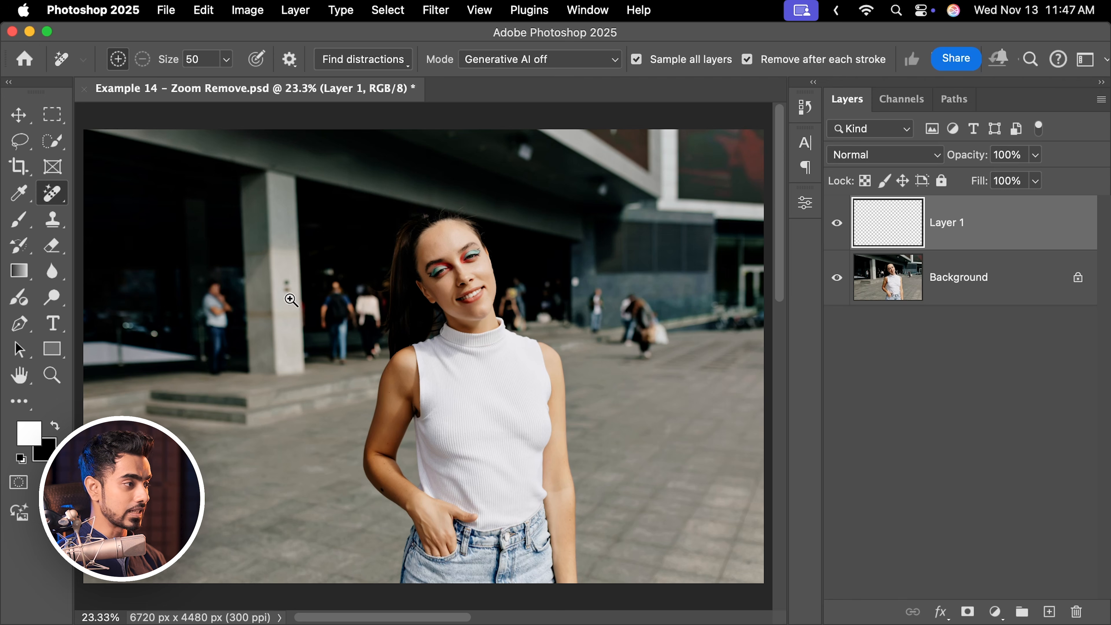
pyautogui.moveTo(291, 300); pyautogui.dragTo(314, 302)
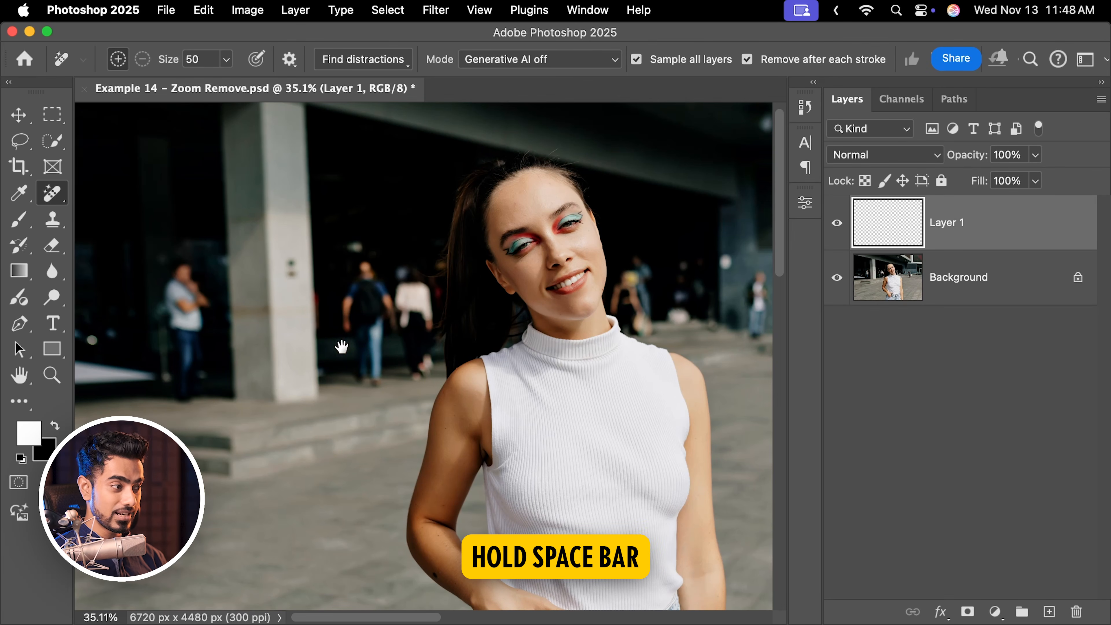
pyautogui.moveTo(550, 279); pyautogui.dragTo(442, 309)
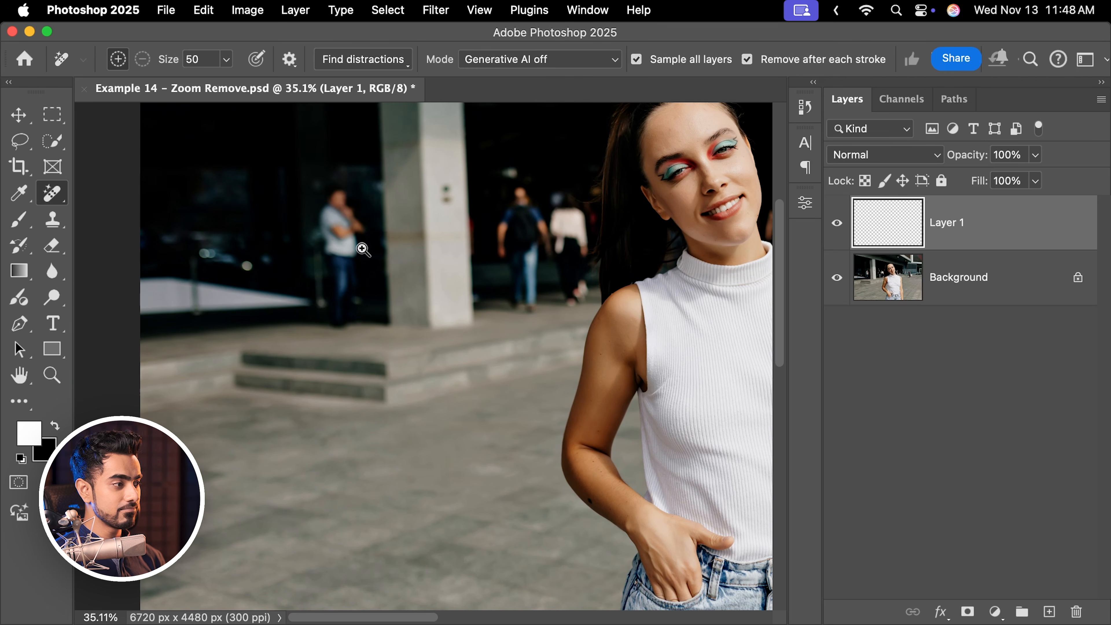
pyautogui.moveTo(366, 246); pyautogui.dragTo(397, 251)
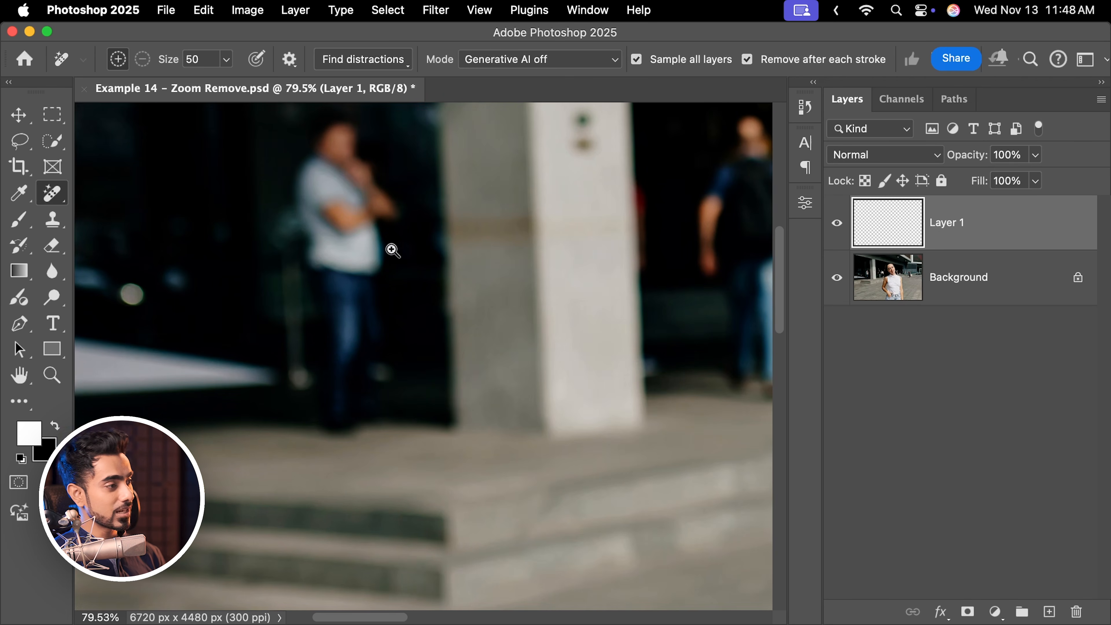
pyautogui.moveTo(525, 251); pyautogui.dragTo(256, 350)
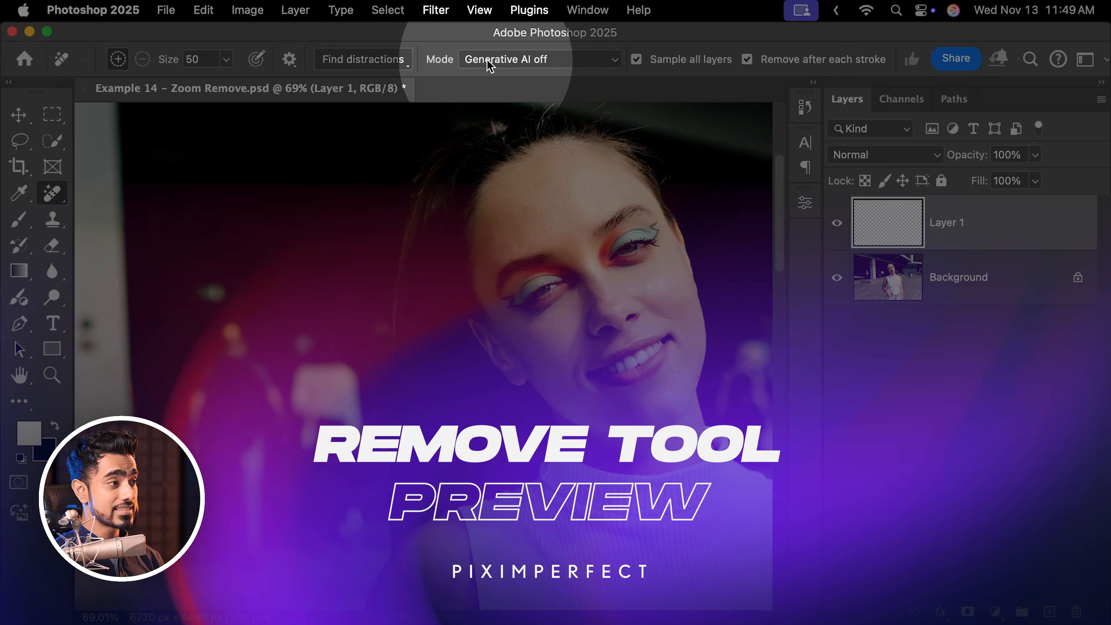
# Keep the Remove Tool mode at Generative AI off and paint over the walking couple in the background to remove them.
pyautogui.click(490, 66)
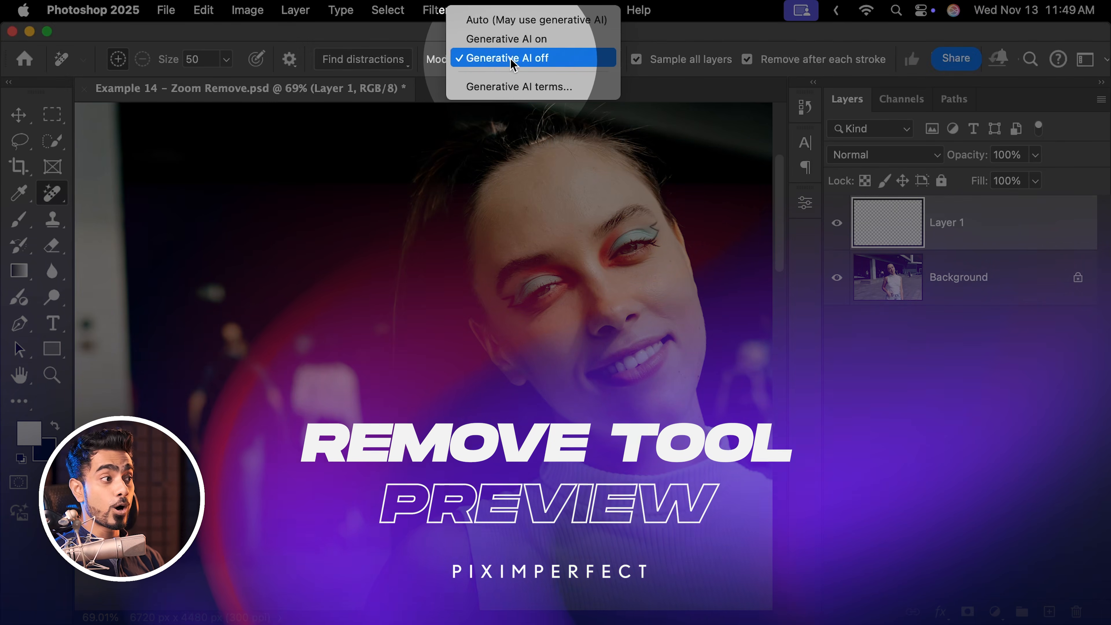
pyautogui.click(492, 56)
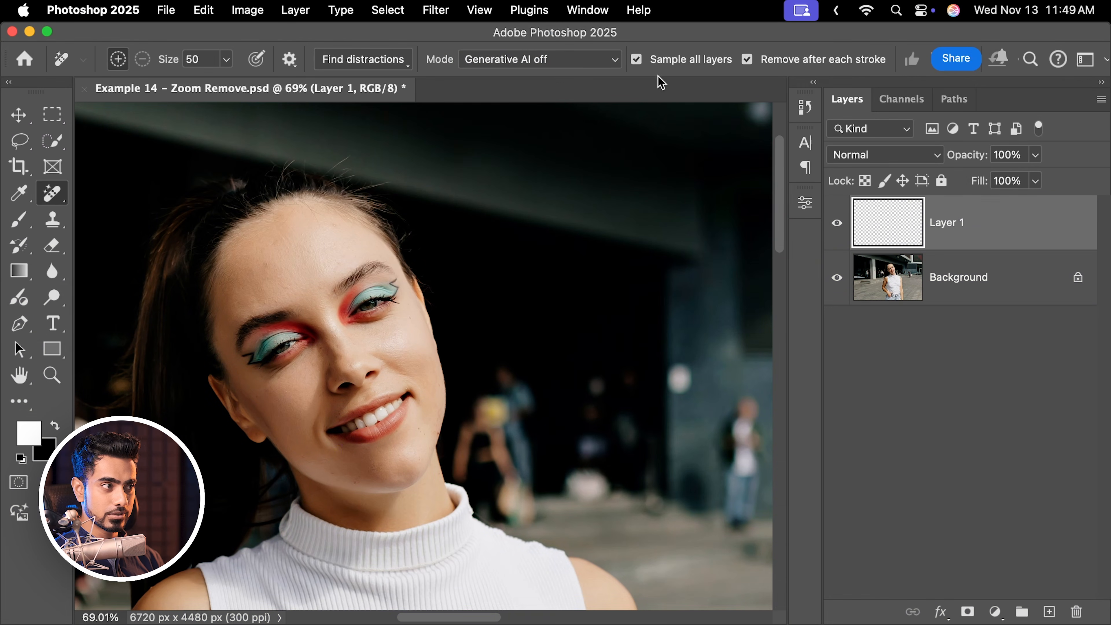
pyautogui.moveTo(699, 407); pyautogui.dragTo(560, 347)
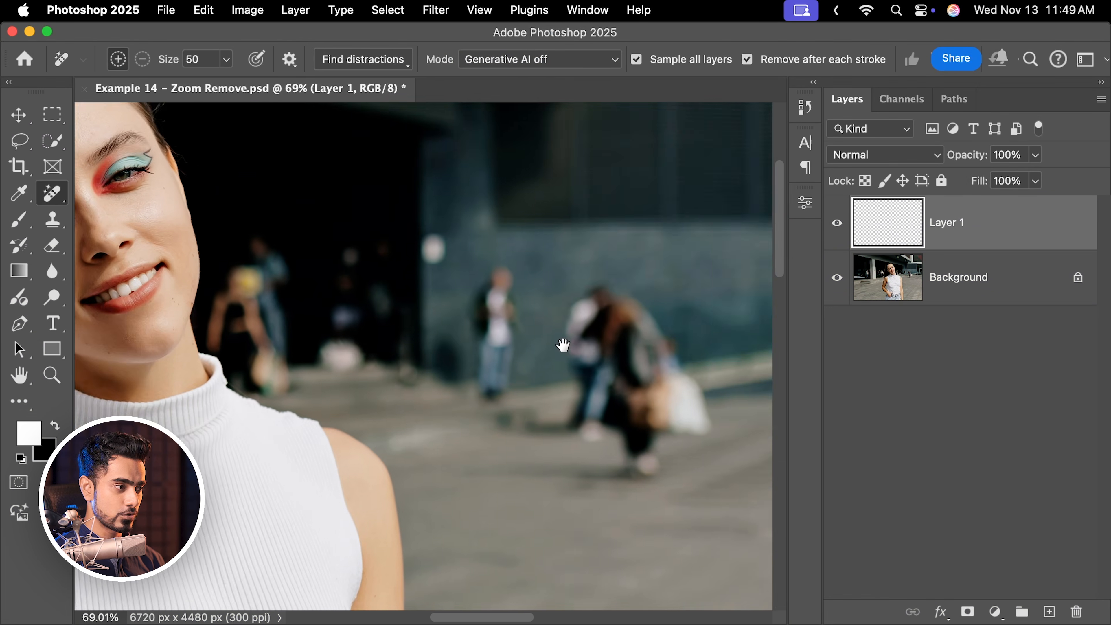
pyautogui.scroll(3, 544, 347)
pyautogui.moveTo(495, 226)
pyautogui.mouseDown()
pyautogui.moveTo(451, 269)
pyautogui.moveTo(444, 373)
pyautogui.moveTo(421, 390)
pyautogui.mouseUp()
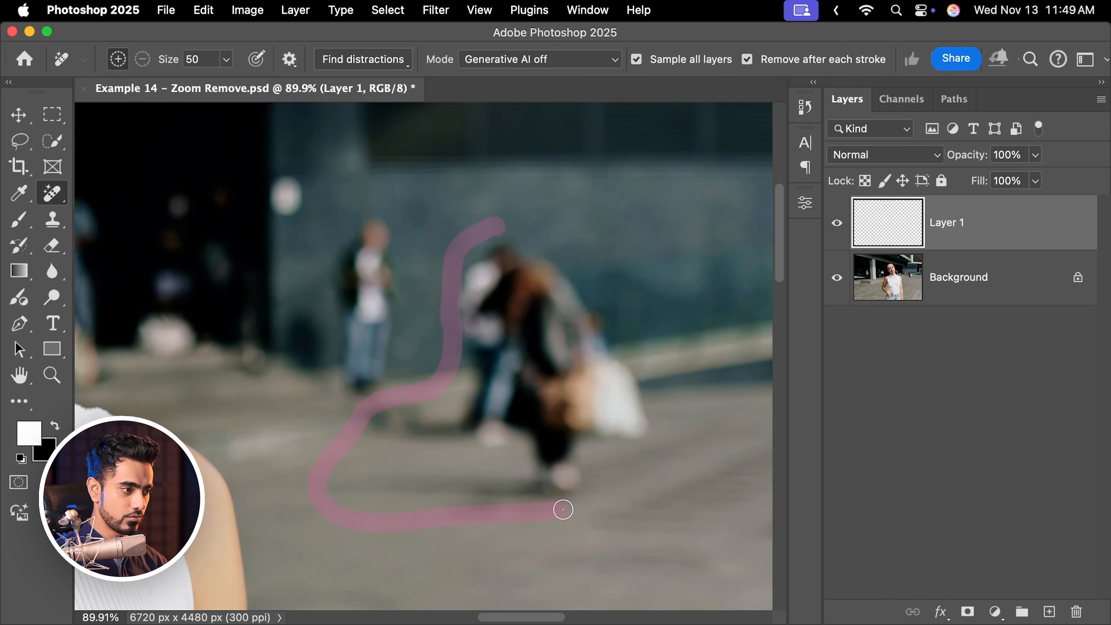
pyautogui.moveTo(646, 411)
pyautogui.mouseDown()
pyautogui.moveTo(634, 325)
pyautogui.moveTo(557, 245)
pyautogui.moveTo(503, 223)
pyautogui.mouseUp()
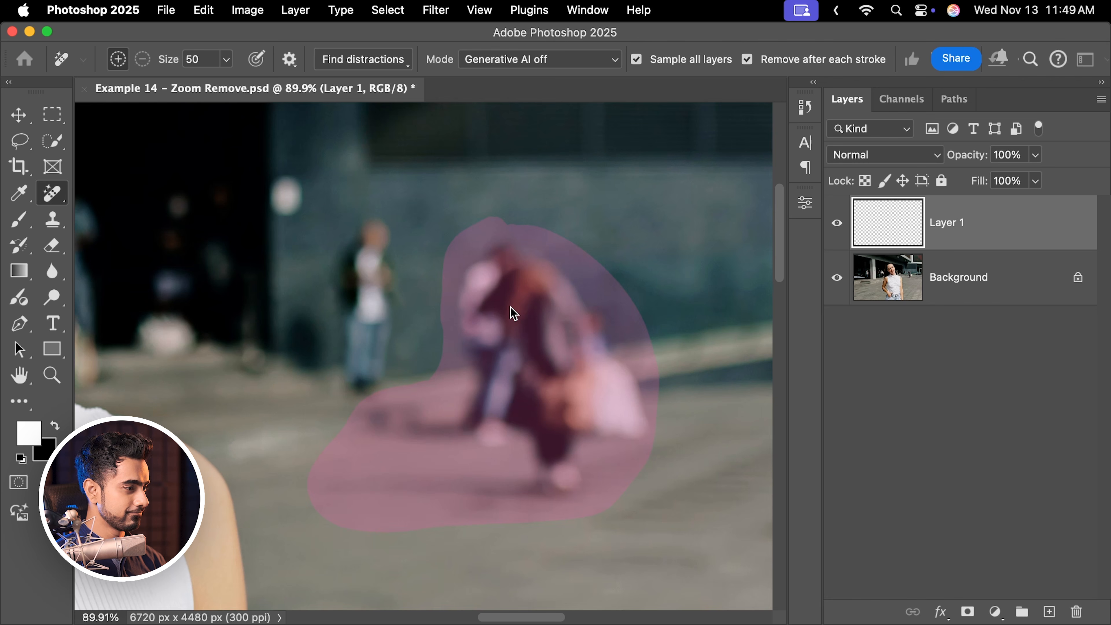
# Paint over the standing man in the background to remove him as well.
pyautogui.moveTo(374, 198)
pyautogui.mouseDown()
pyautogui.moveTo(314, 256)
pyautogui.moveTo(289, 309)
pyautogui.moveTo(297, 377)
pyautogui.mouseUp()
pyautogui.moveTo(396, 406)
pyautogui.mouseDown()
pyautogui.moveTo(432, 360)
pyautogui.moveTo(411, 245)
pyautogui.moveTo(380, 199)
pyautogui.mouseUp()
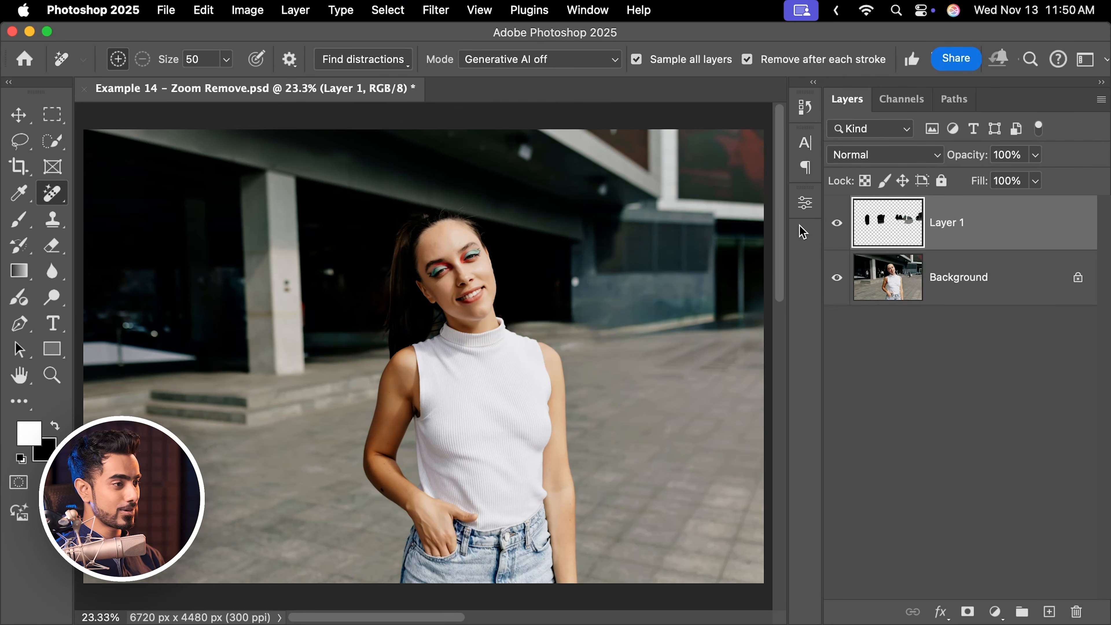
# Toggle the removal layer's visibility off and back on to compare the photo before and after.
pyautogui.click(837, 226)
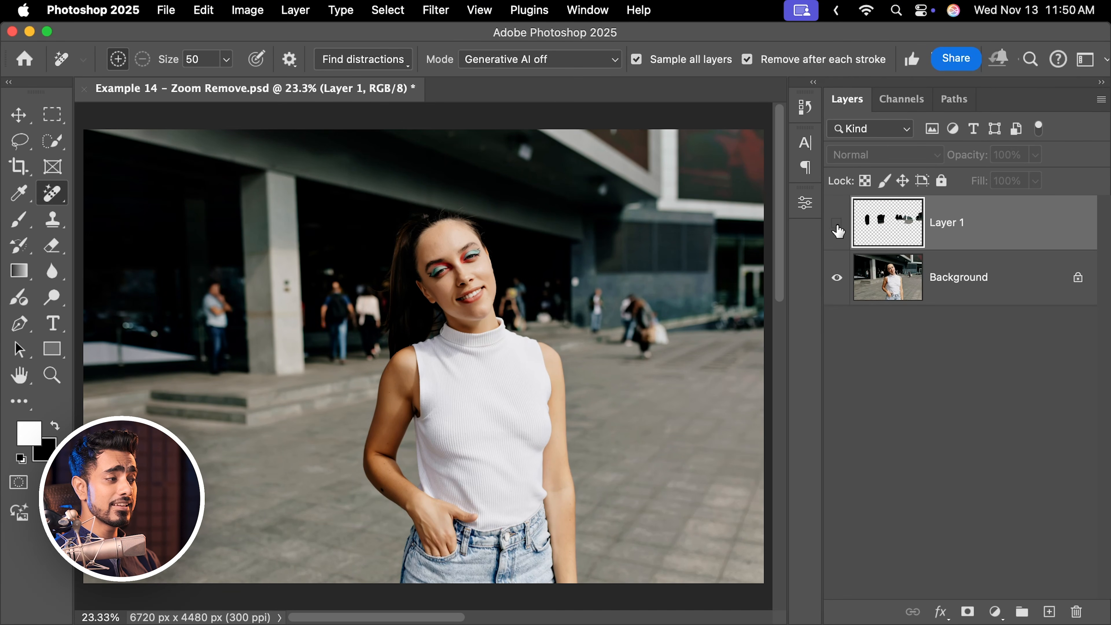
pyautogui.click(836, 232)
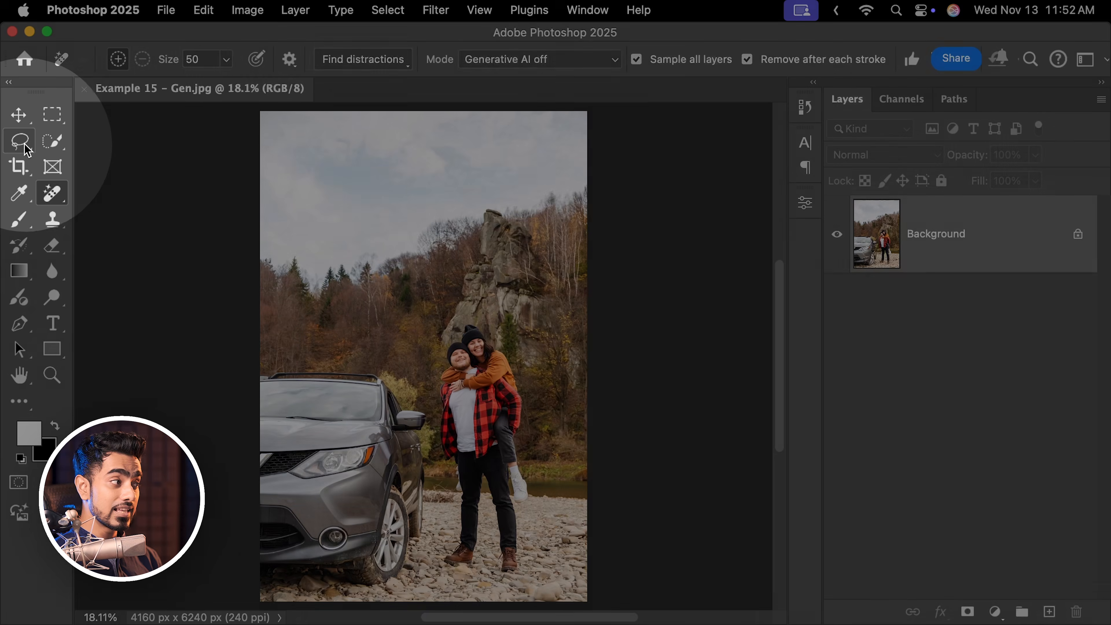
# Switch to the Lasso Tool and draw a freehand selection around the car on the left.
pyautogui.click(18, 144)
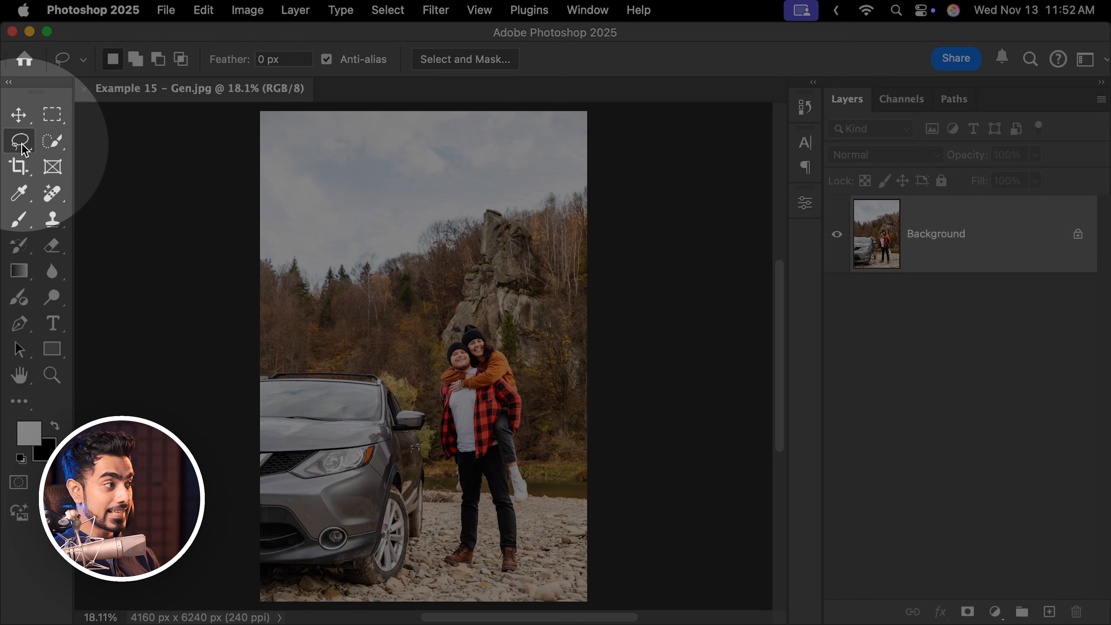
pyautogui.rightClick(21, 143)
pyautogui.click(88, 157)
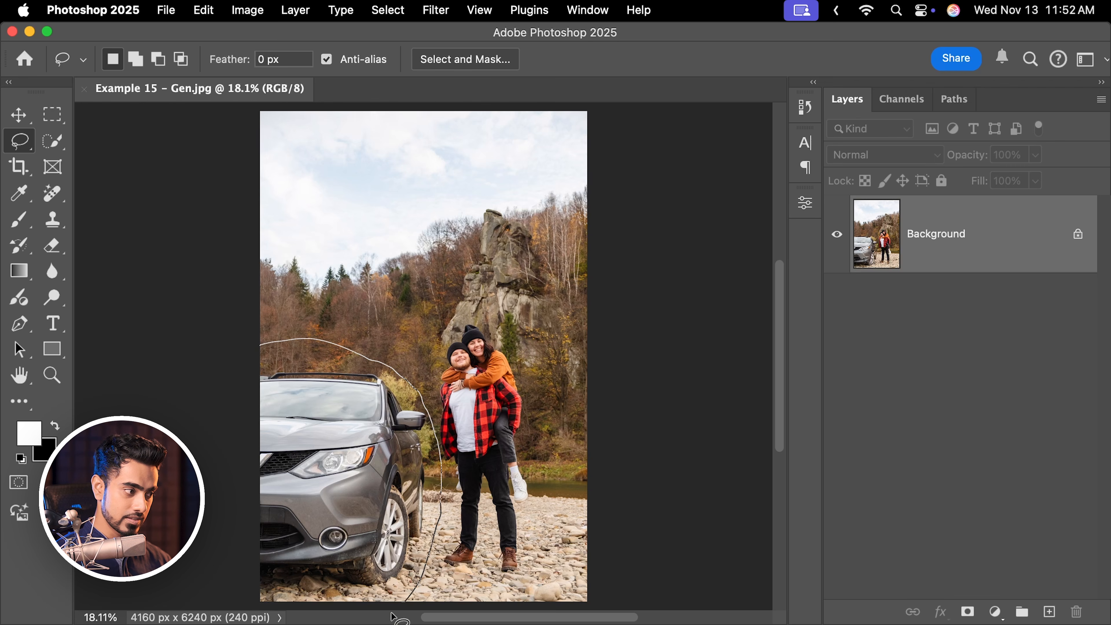
pyautogui.moveTo(183, 354); pyautogui.dragTo(186, 354)
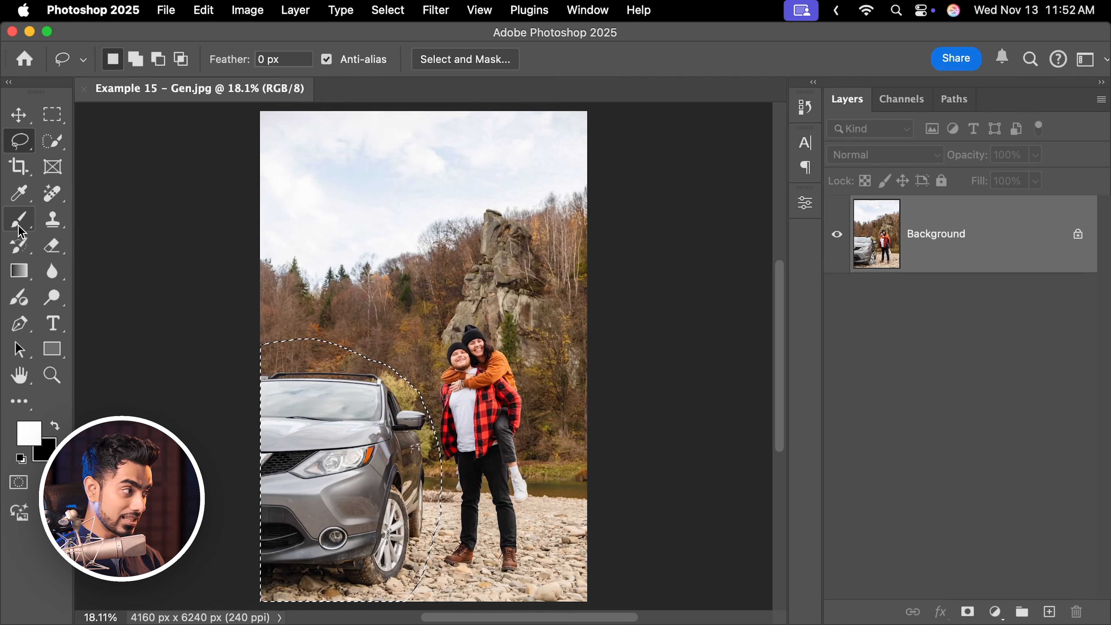
# Paint a stroke across the selected car with the Brush enlarged to 800 px, then undo the stroke.
pyautogui.press('b')
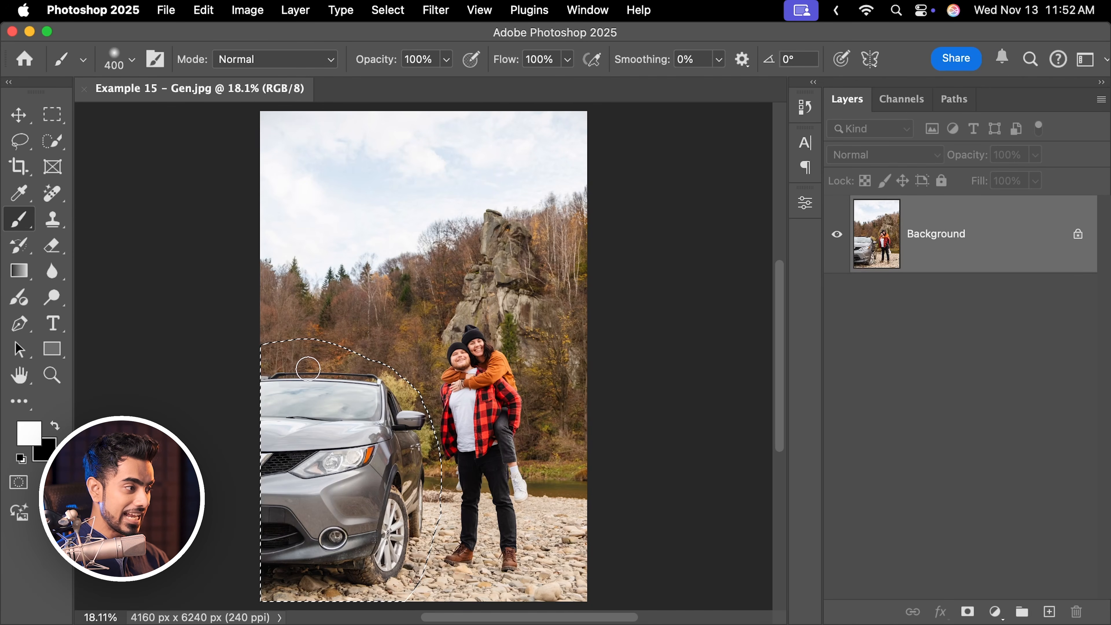
pyautogui.press(']')
pyautogui.press(']')
pyautogui.moveTo(289, 346)
pyautogui.mouseDown()
pyautogui.moveTo(331, 328)
pyautogui.moveTo(433, 330)
pyautogui.moveTo(449, 398)
pyautogui.moveTo(360, 480)
pyautogui.mouseUp()
pyautogui.press('super+z')
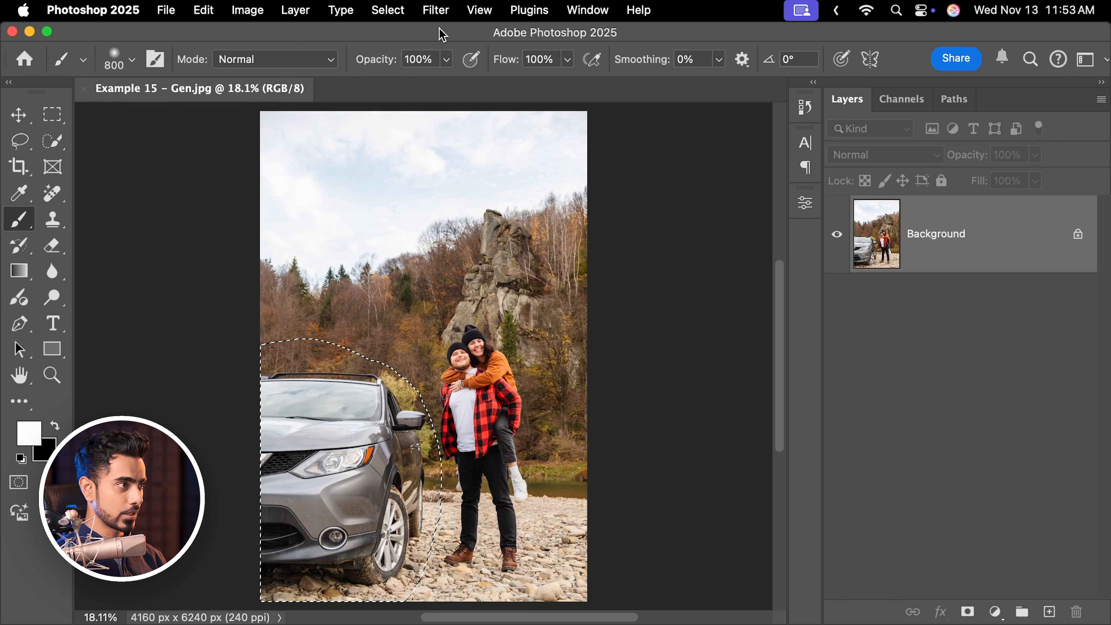
# Open Gaussian Blur on the car selection and cancel it.
pyautogui.click(436, 9)
pyautogui.moveTo(542, 235)
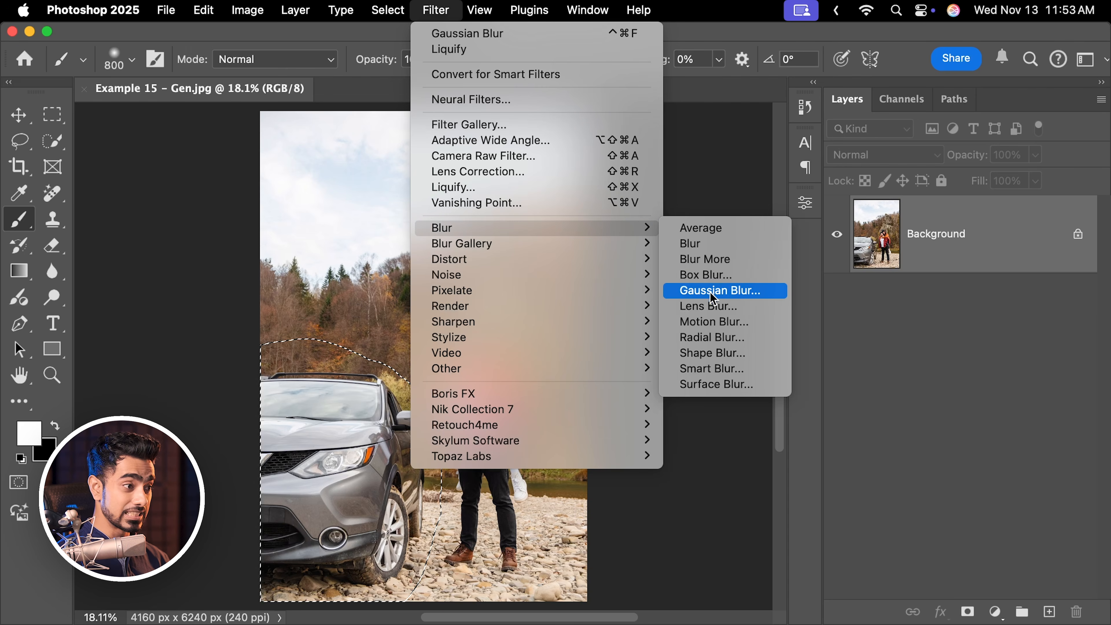
pyautogui.click(717, 290)
pyautogui.click(537, 389)
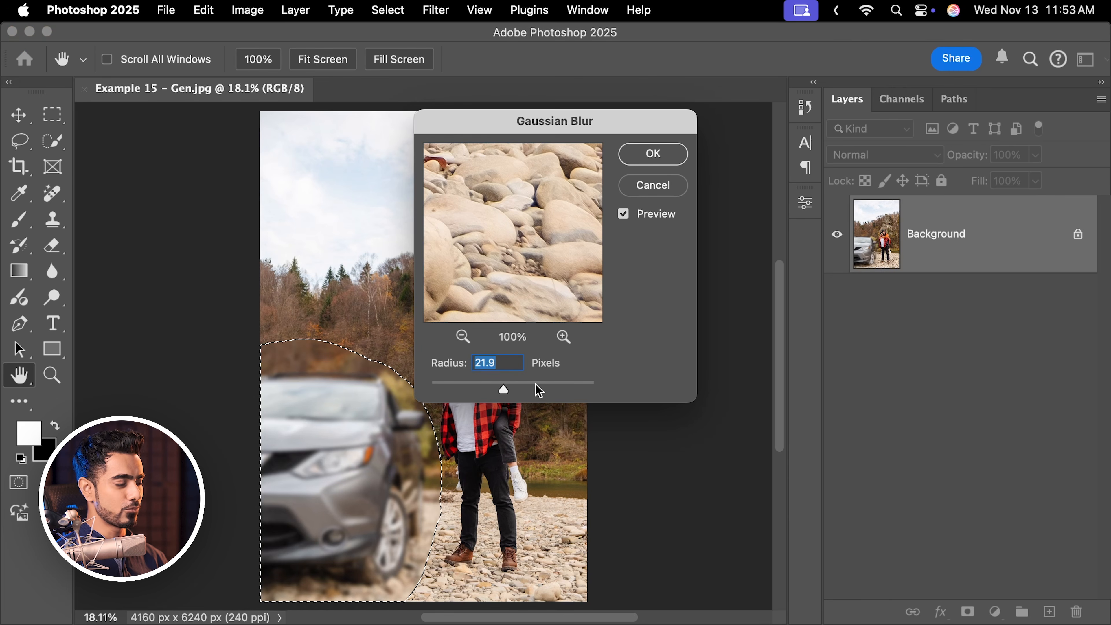
pyautogui.click(652, 186)
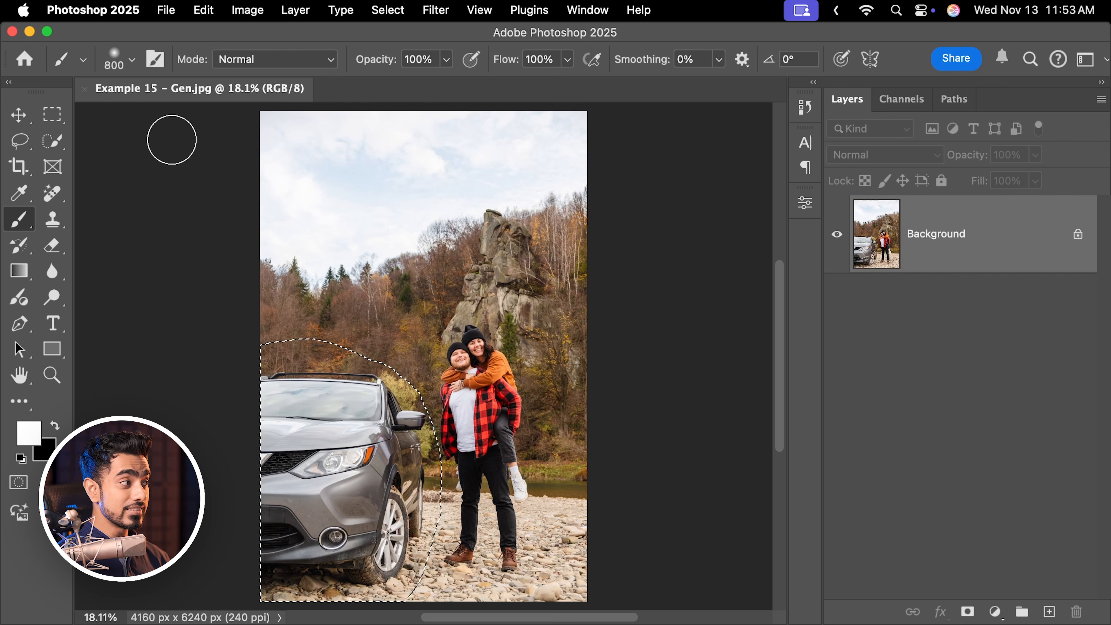
# Move the selected car area with the Move tool and undo the move.
pyautogui.click(18, 116)
pyautogui.moveTo(360, 448); pyautogui.dragTo(521, 221)
pyautogui.press('super+z')
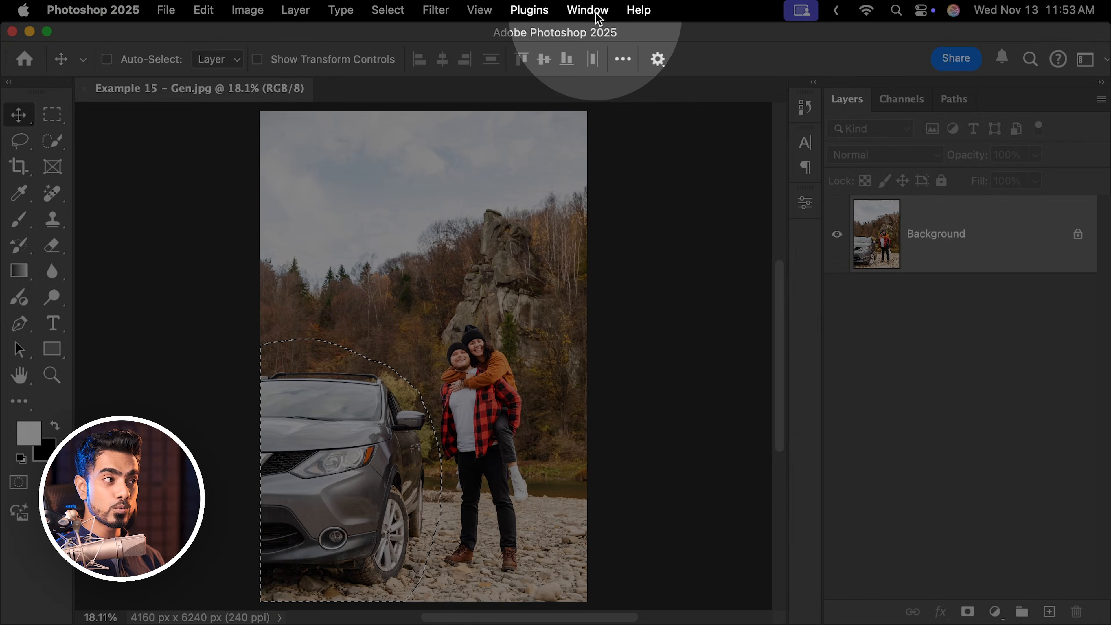
# Show the Contextual Task Bar and hide it again.
pyautogui.click(587, 10)
pyautogui.scroll(-3, 607, 438)
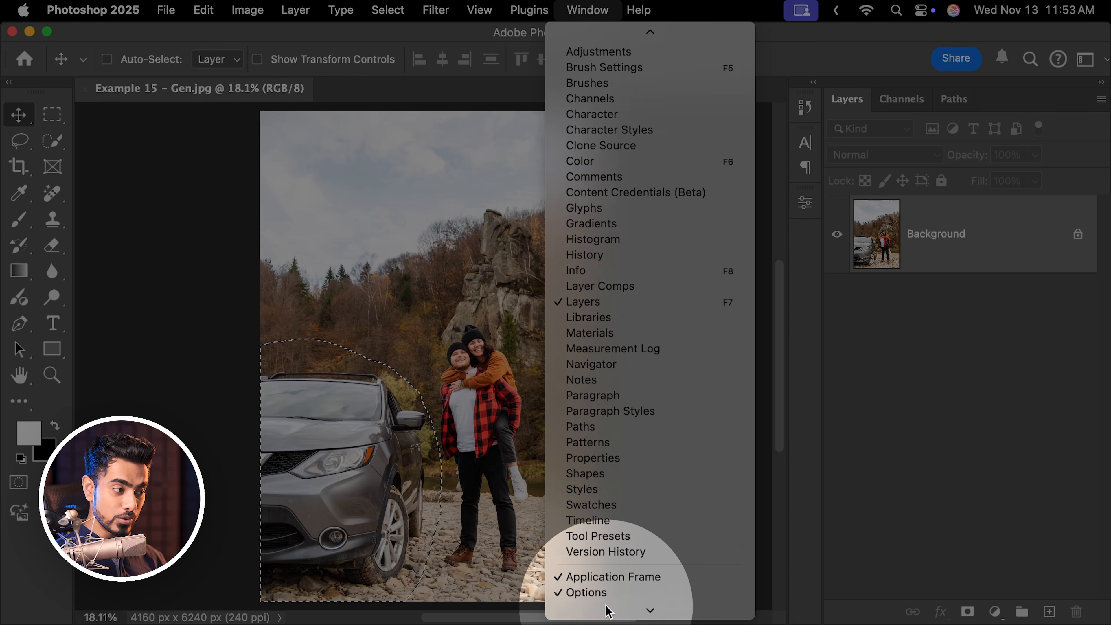
pyautogui.click(613, 586)
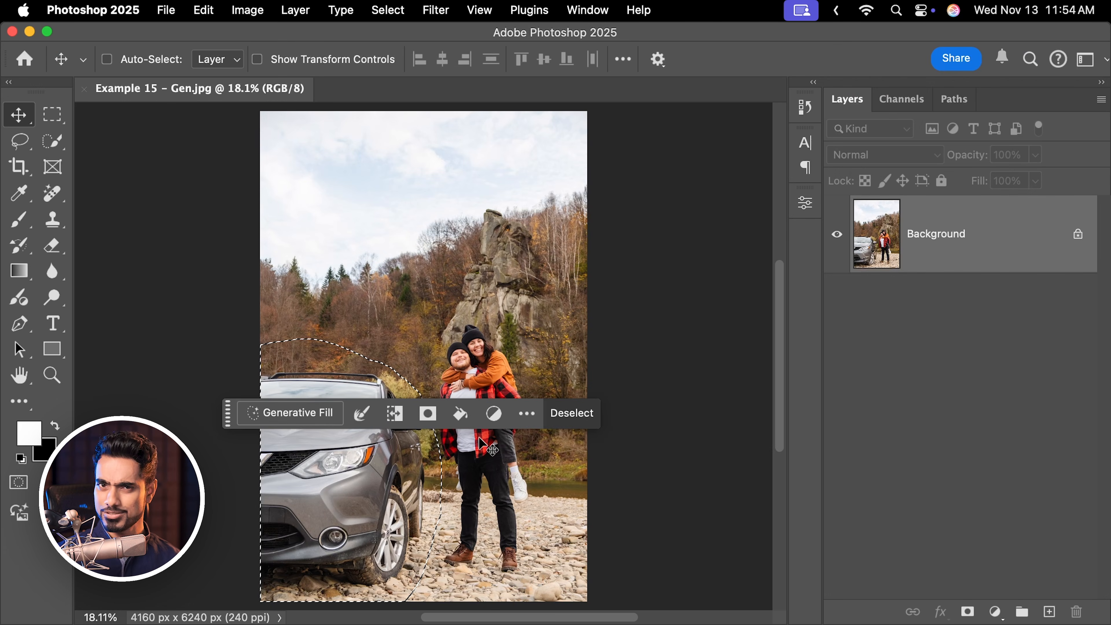
pyautogui.click(527, 413)
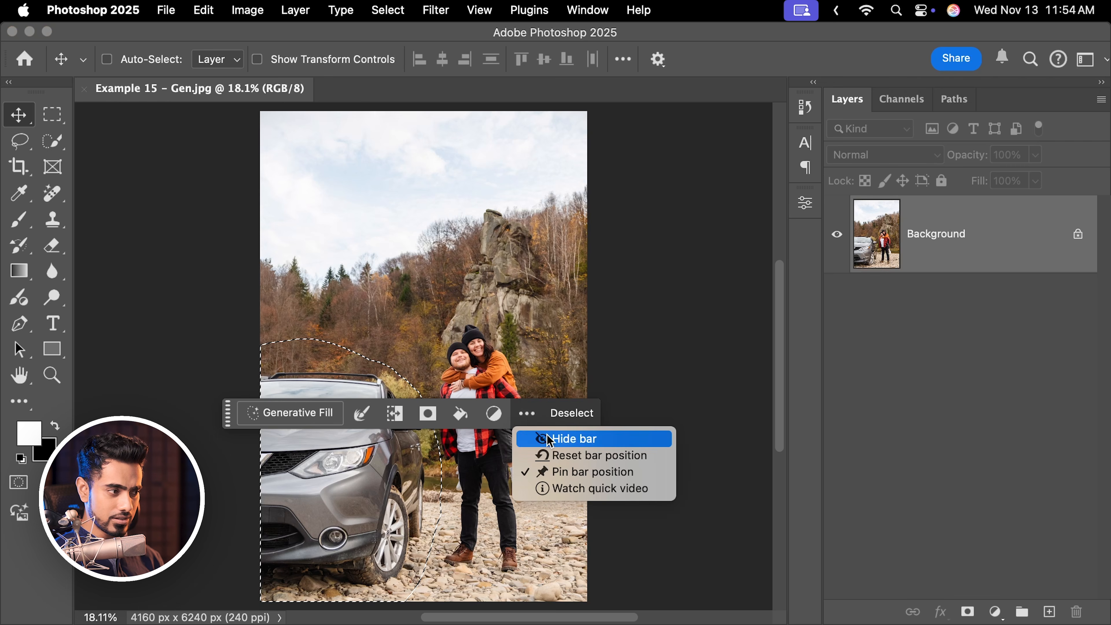
pyautogui.click(551, 439)
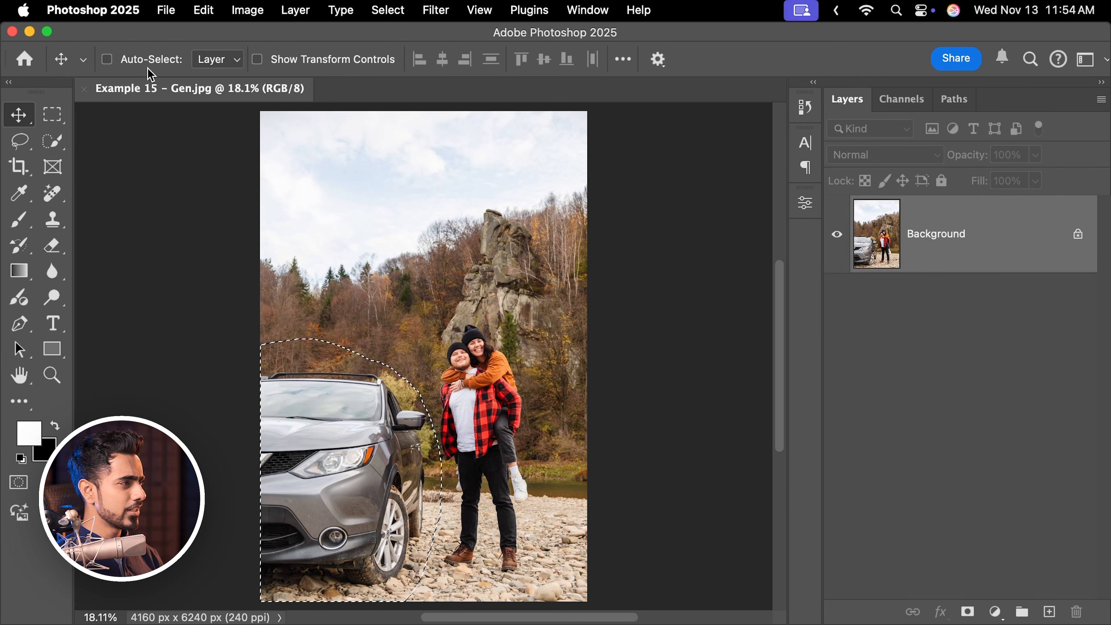
# Run Generative Fill on the car selection with an empty prompt.
pyautogui.click(204, 9)
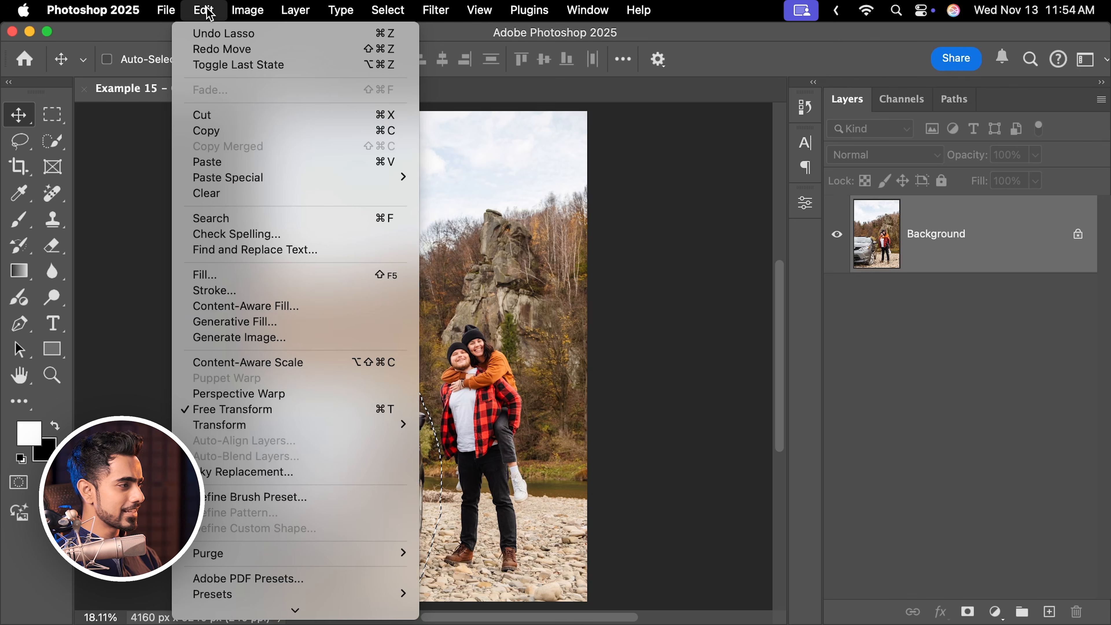
pyautogui.click(249, 322)
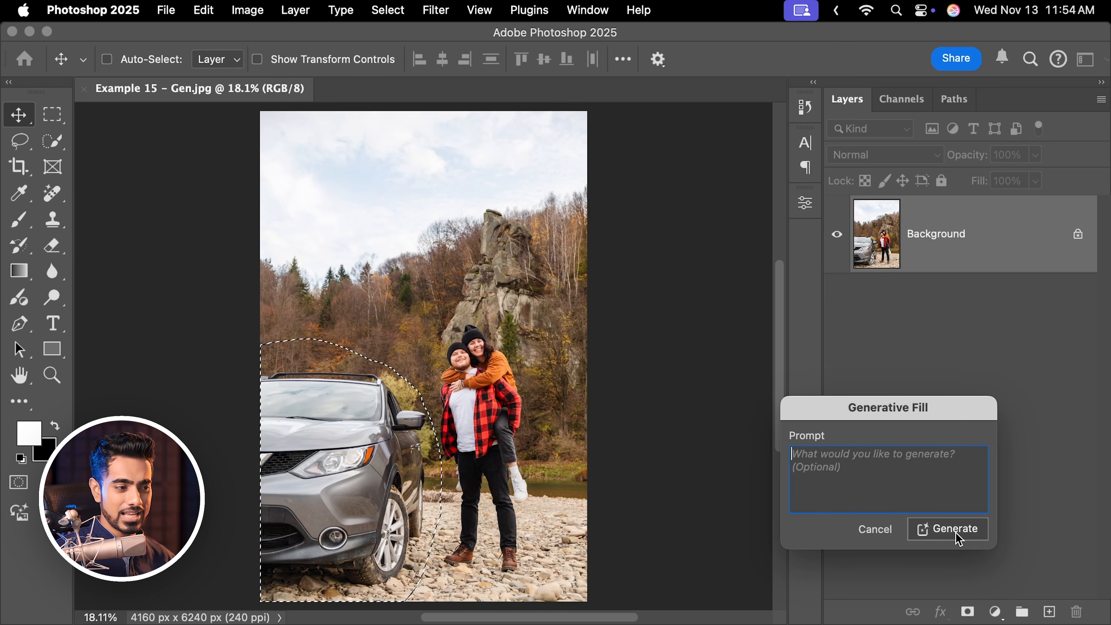
pyautogui.click(948, 529)
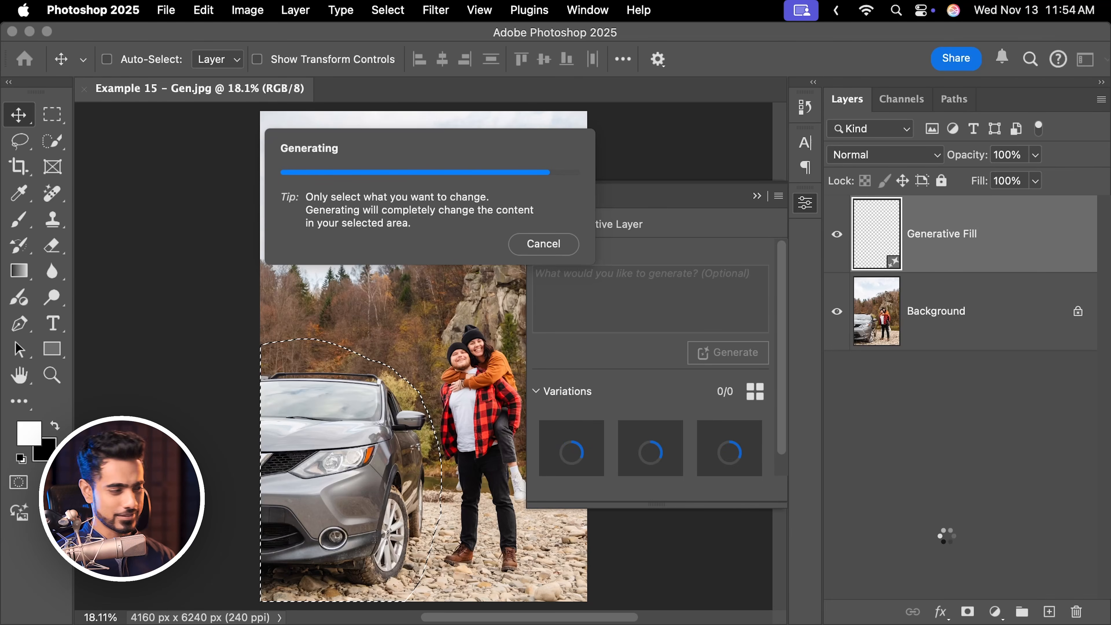
pyautogui.moveTo(377, 396); pyautogui.dragTo(338, 397)
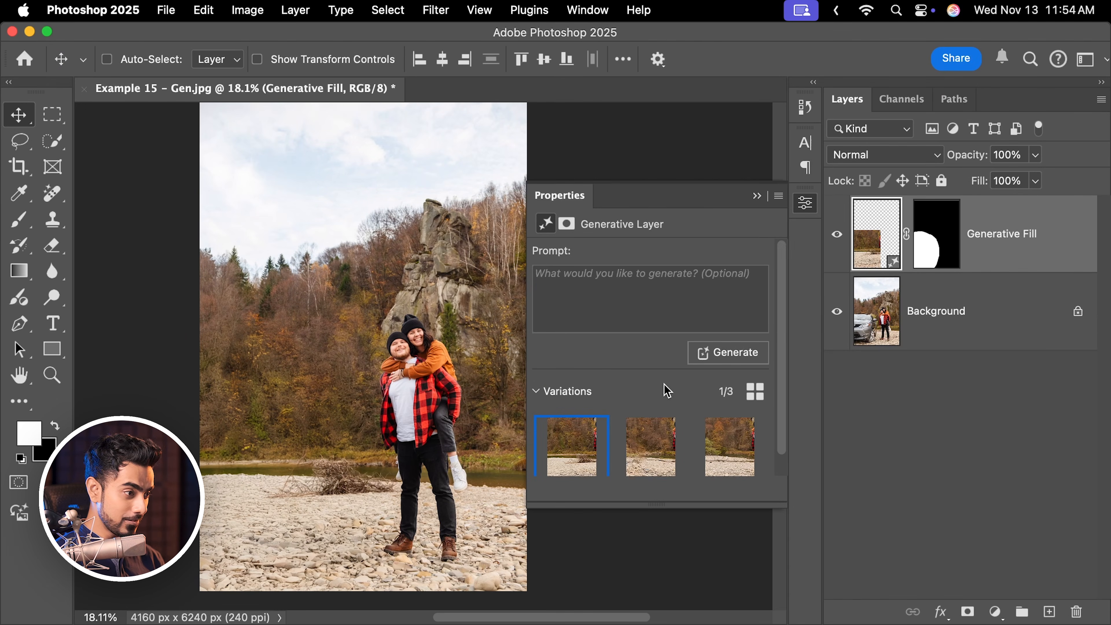
# Compare the generated variations, keep the second one, and toggle the Generative Fill layer to compare before and after.
pyautogui.moveTo(625, 460)
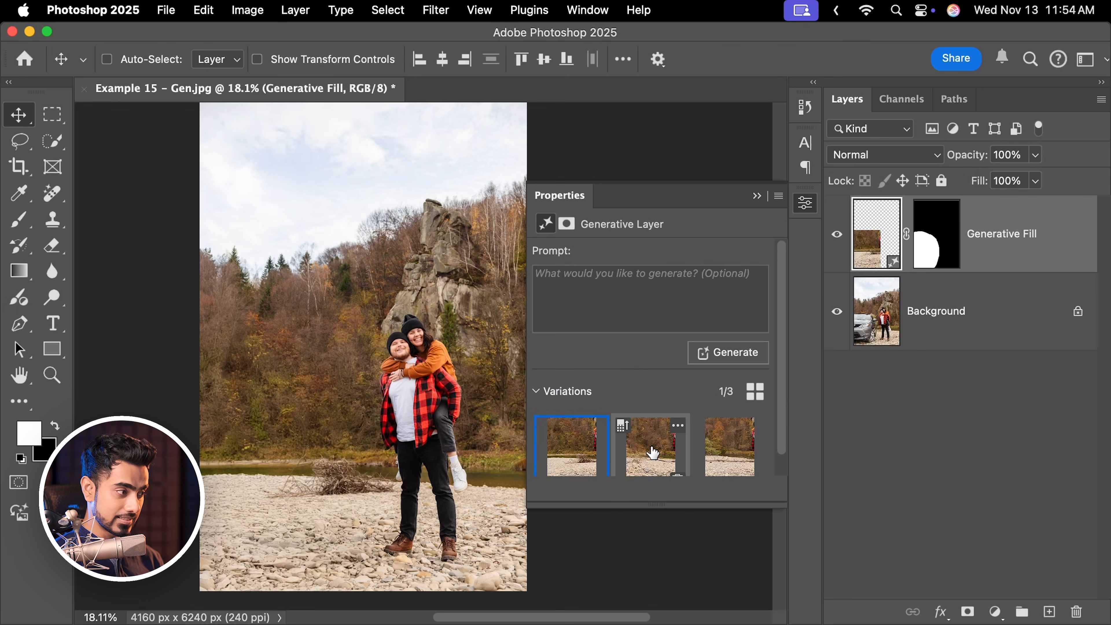
pyautogui.click(653, 453)
pyautogui.click(716, 459)
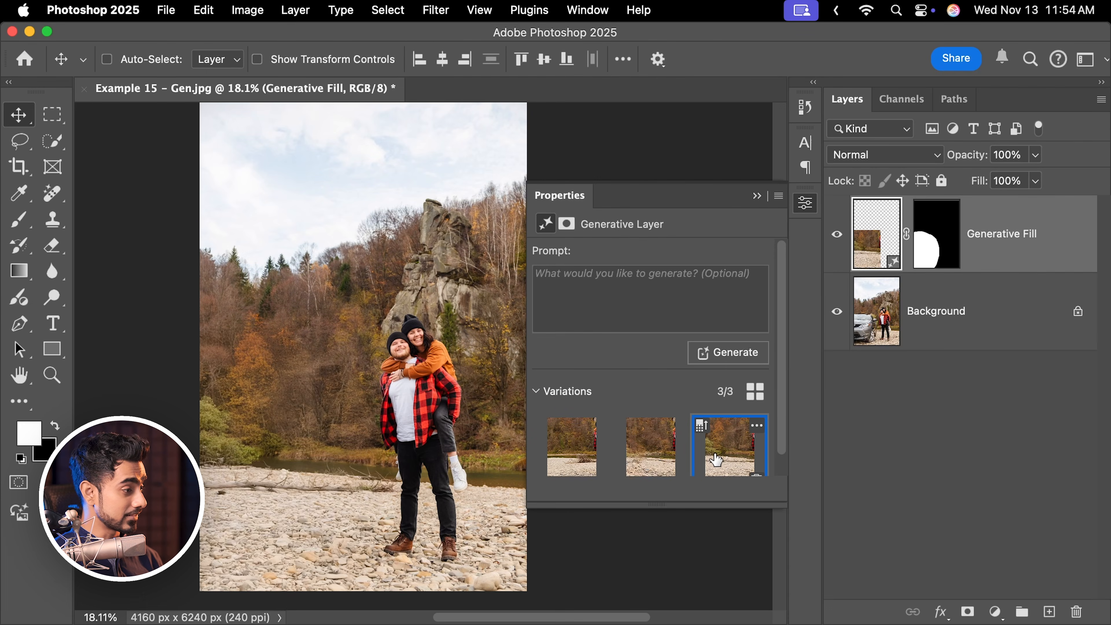
pyautogui.click(647, 460)
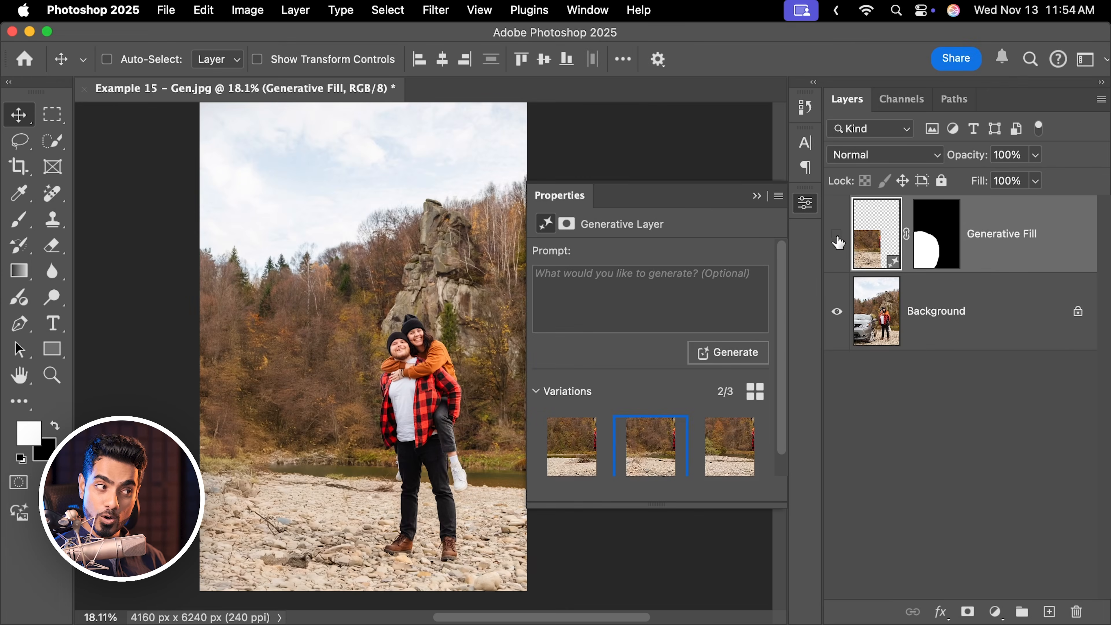
pyautogui.click(836, 235)
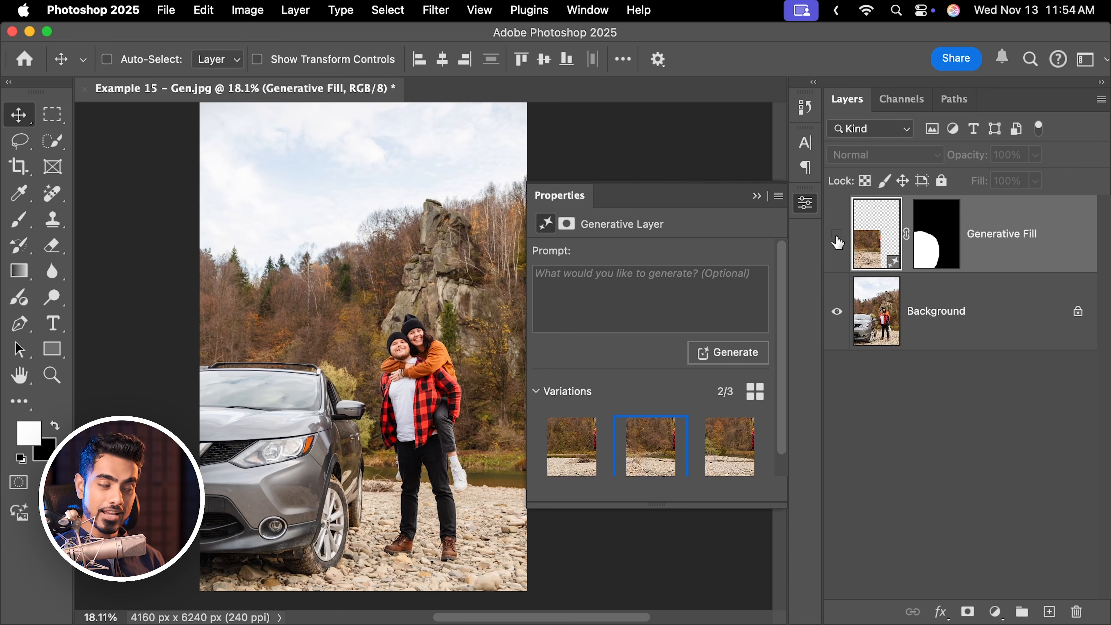
pyautogui.click(837, 236)
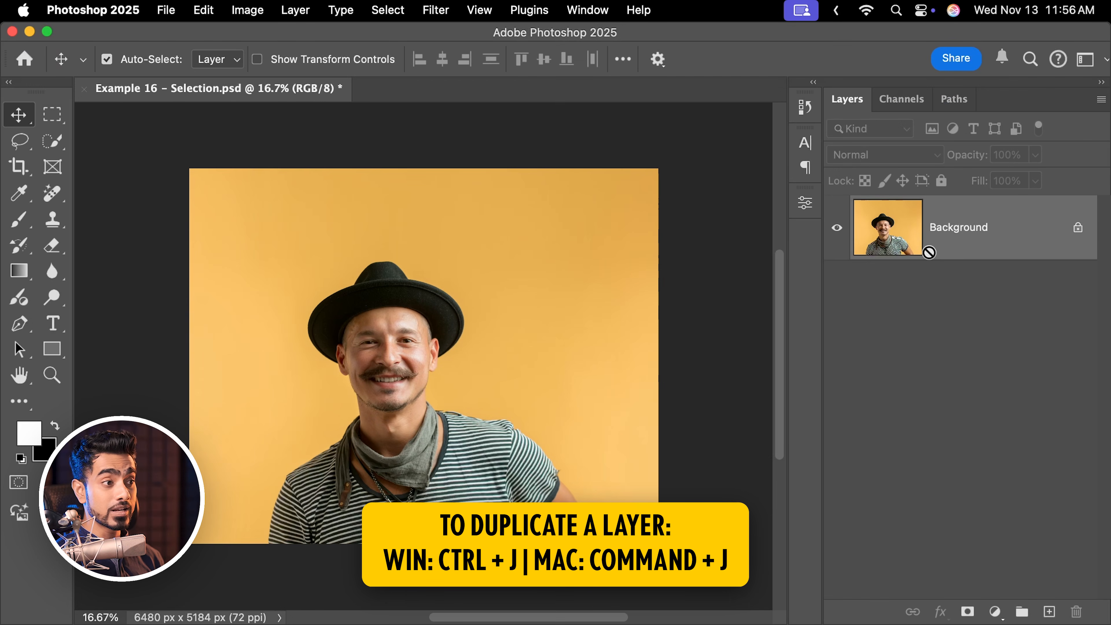
# Duplicate the Background layer of the portrait.
pyautogui.press('super+j')
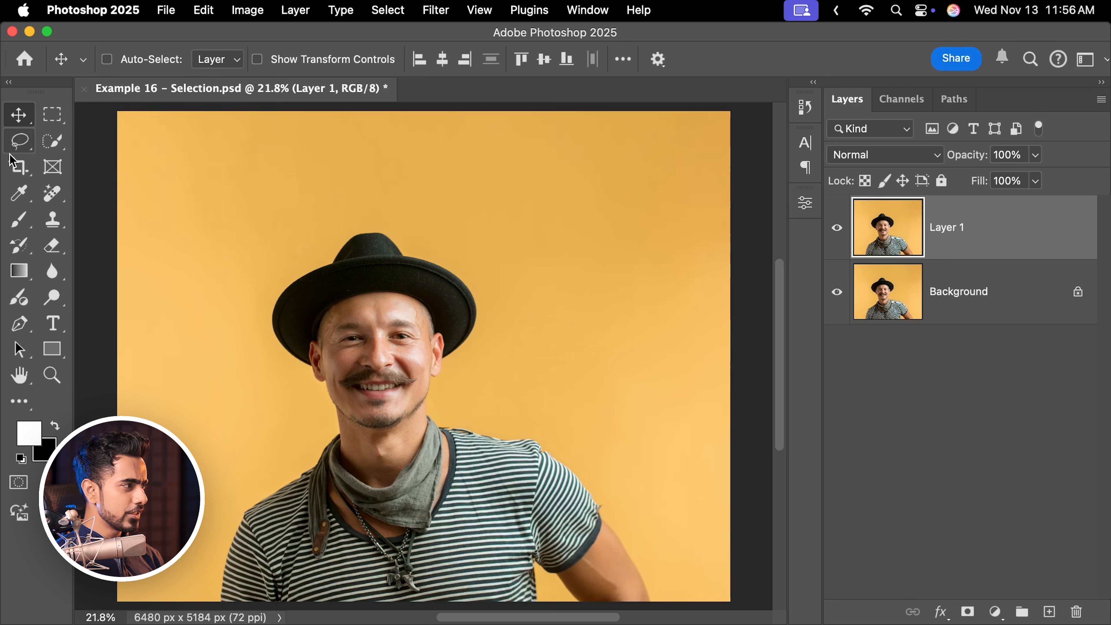
# Draw a partial Lasso selection around the man's shoulder and deselect it.
pyautogui.click(19, 140)
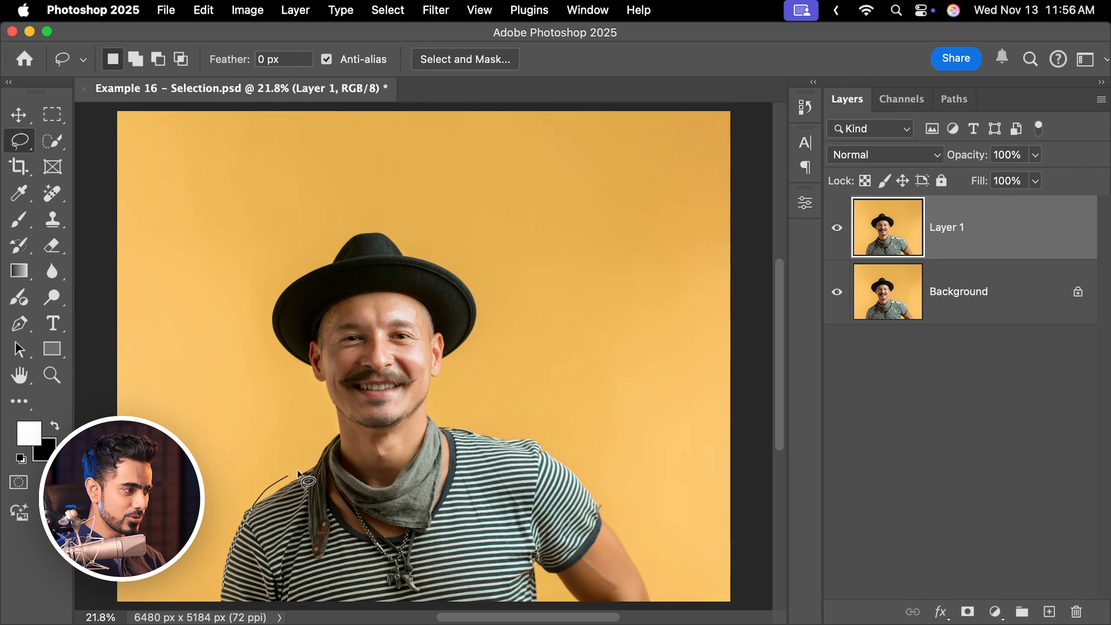
pyautogui.moveTo(340, 437); pyautogui.dragTo(329, 395)
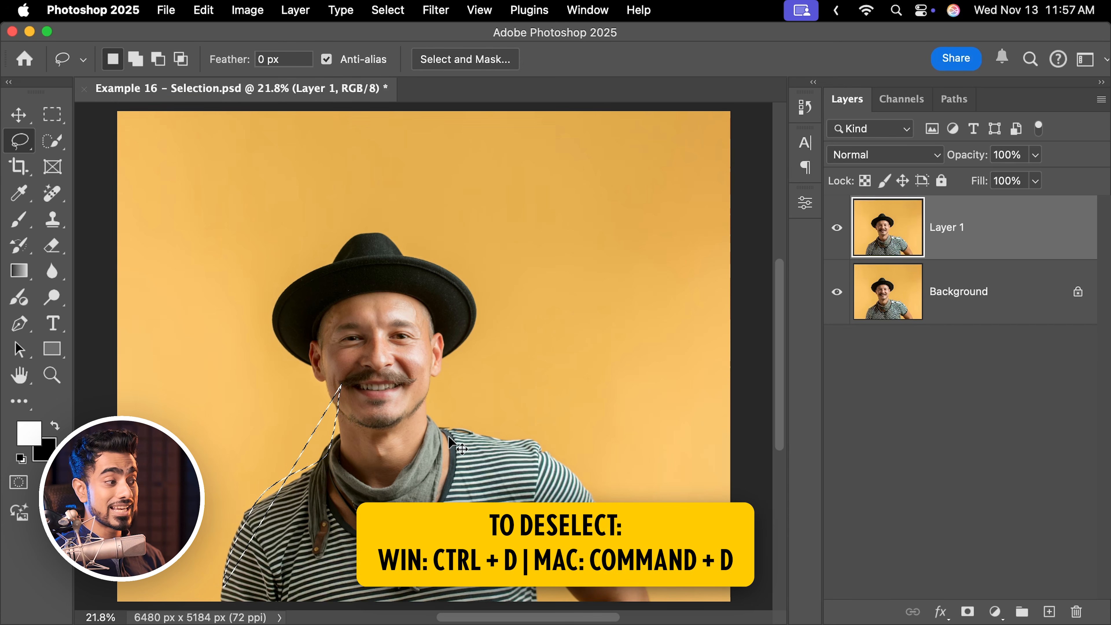
pyautogui.press('super+d')
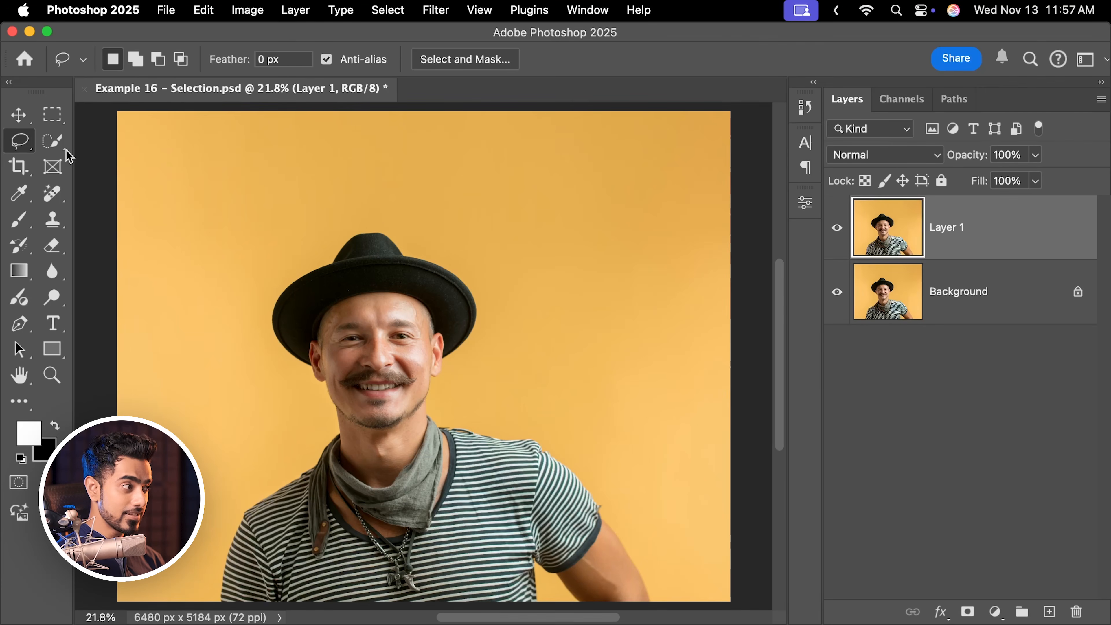
# Select the man's hat, head and shoulders with the Quick Selection Tool, then deselect.
pyautogui.click(56, 143)
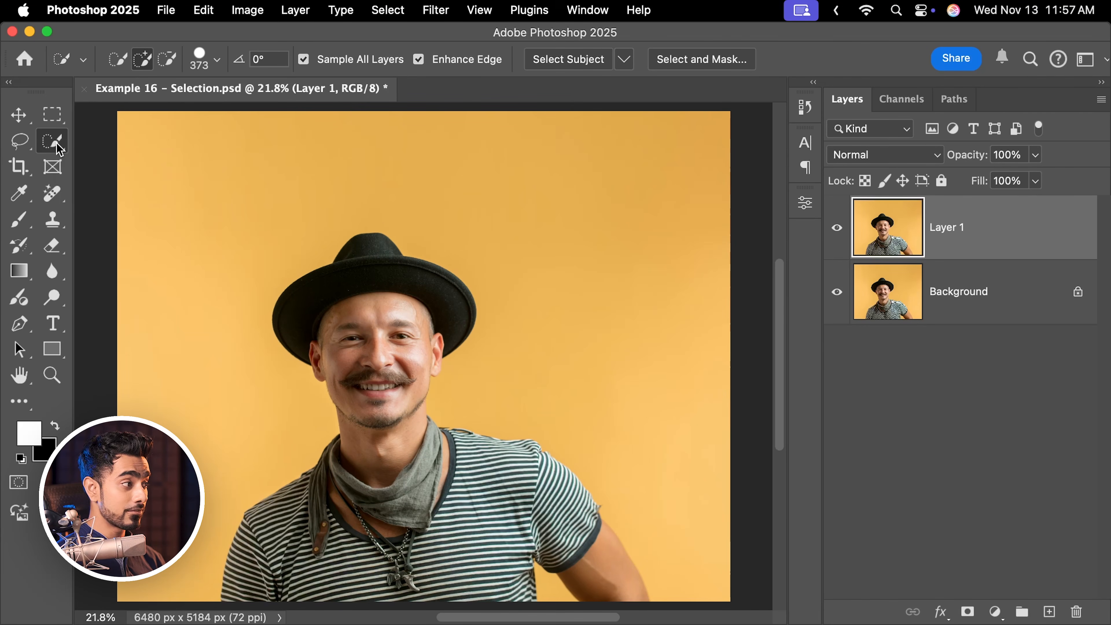
pyautogui.rightClick(56, 143)
pyautogui.click(105, 160)
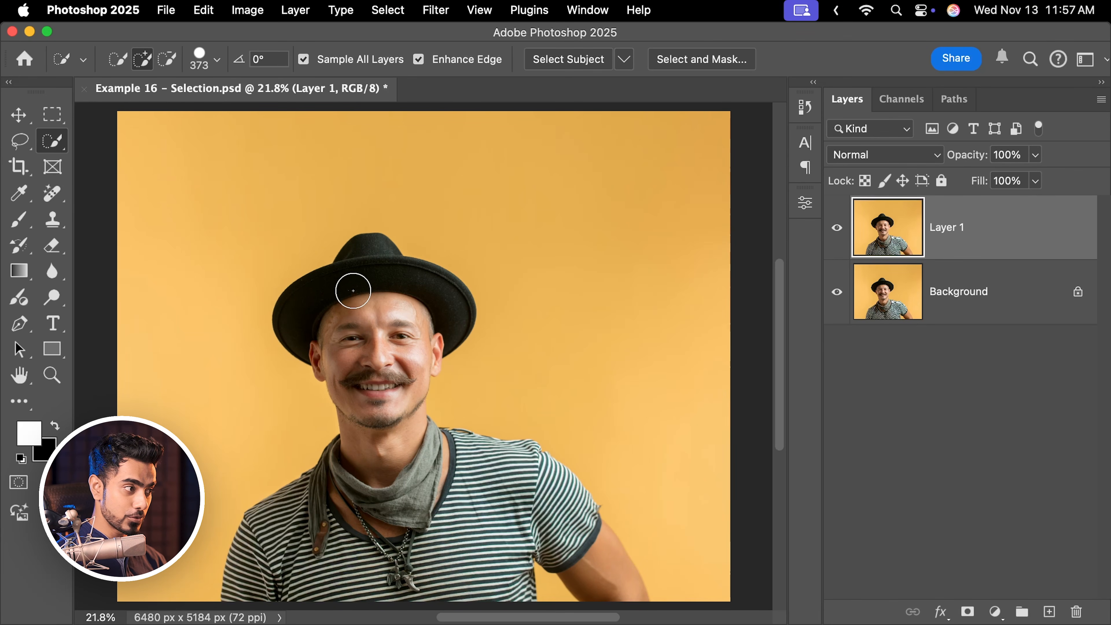
pyautogui.moveTo(366, 270)
pyautogui.mouseDown()
pyautogui.moveTo(336, 304)
pyautogui.moveTo(360, 329)
pyautogui.moveTo(375, 405)
pyautogui.moveTo(393, 389)
pyautogui.moveTo(391, 443)
pyautogui.moveTo(493, 477)
pyautogui.moveTo(473, 509)
pyautogui.moveTo(374, 491)
pyautogui.moveTo(298, 516)
pyautogui.moveTo(277, 536)
pyautogui.moveTo(268, 569)
pyautogui.moveTo(422, 566)
pyautogui.moveTo(457, 579)
pyautogui.moveTo(482, 515)
pyautogui.moveTo(550, 518)
pyautogui.moveTo(570, 532)
pyautogui.mouseUp()
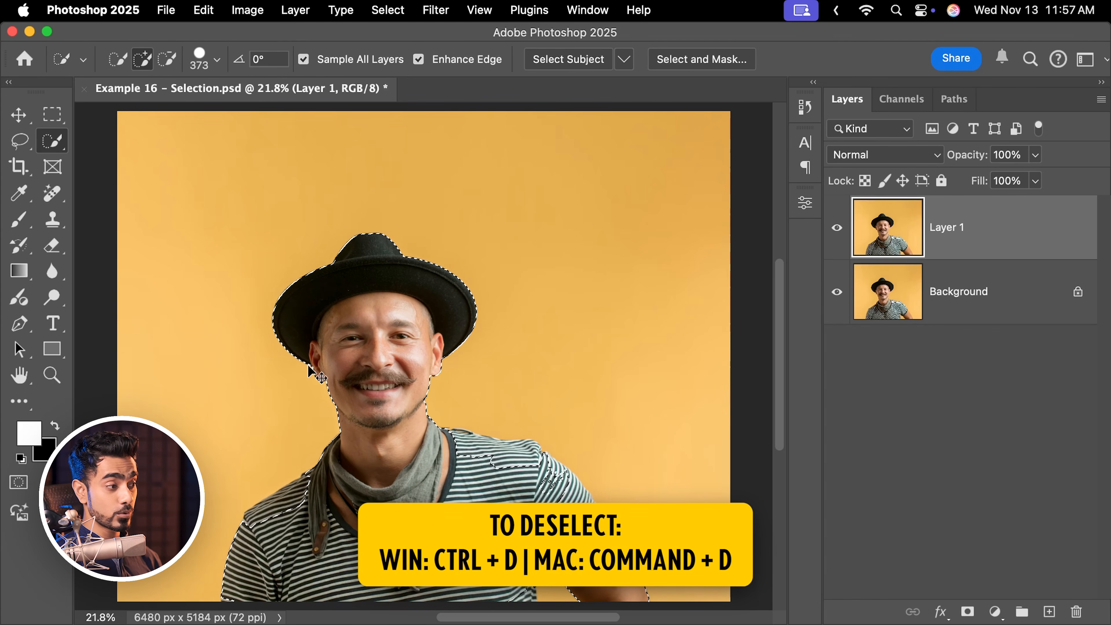
pyautogui.press('super+d')
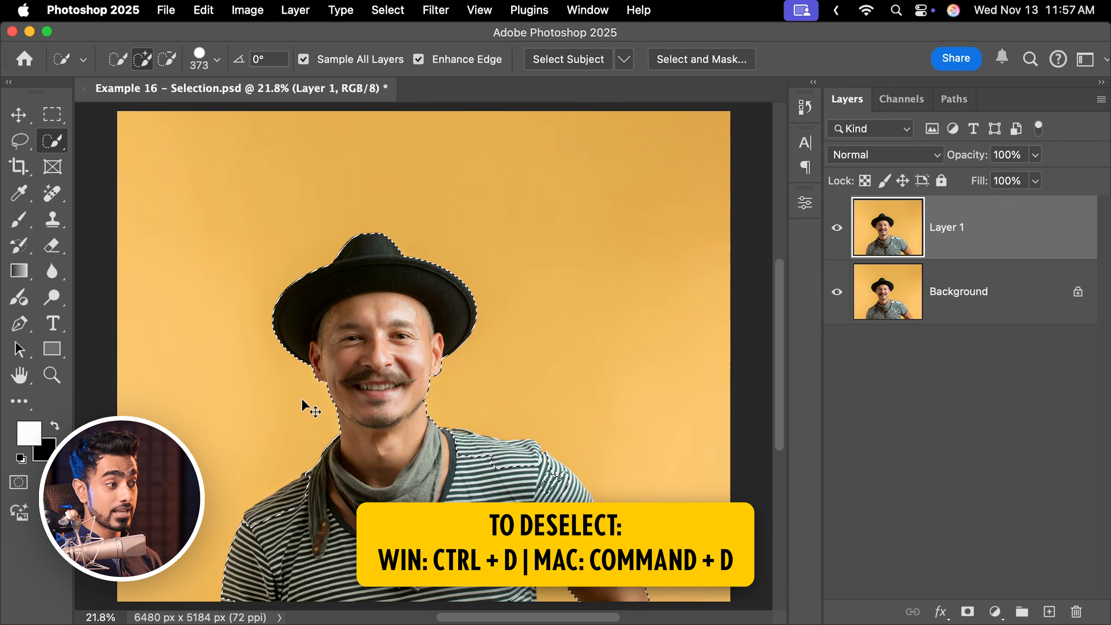
# With the Quick Selection Tool active, select the man automatically using Select Subject.
pyautogui.rightClick(52, 140)
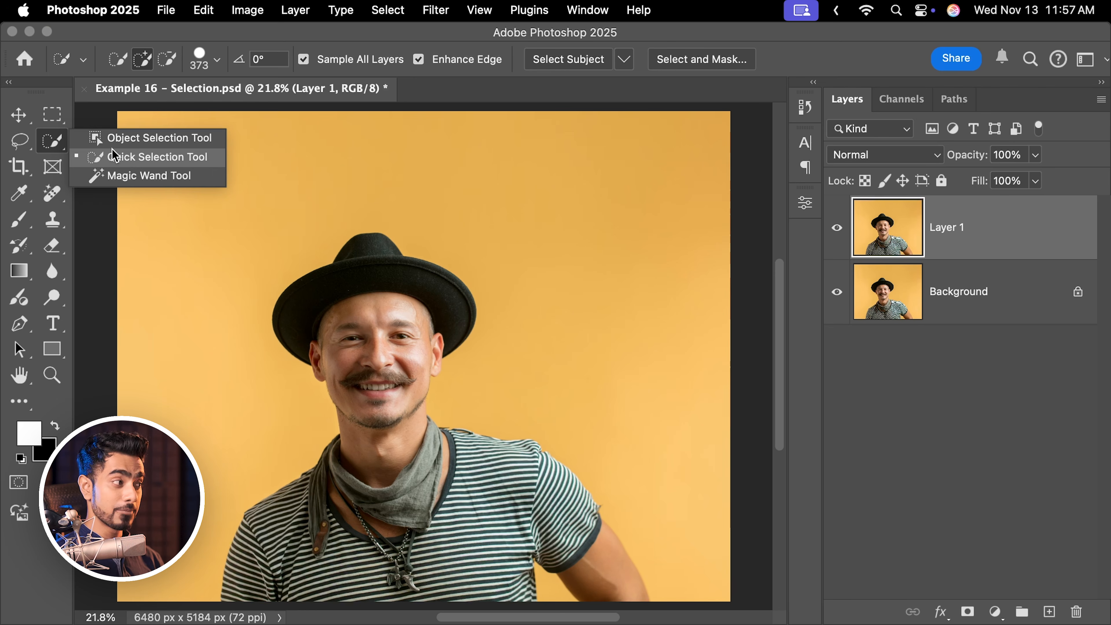
pyautogui.click(143, 165)
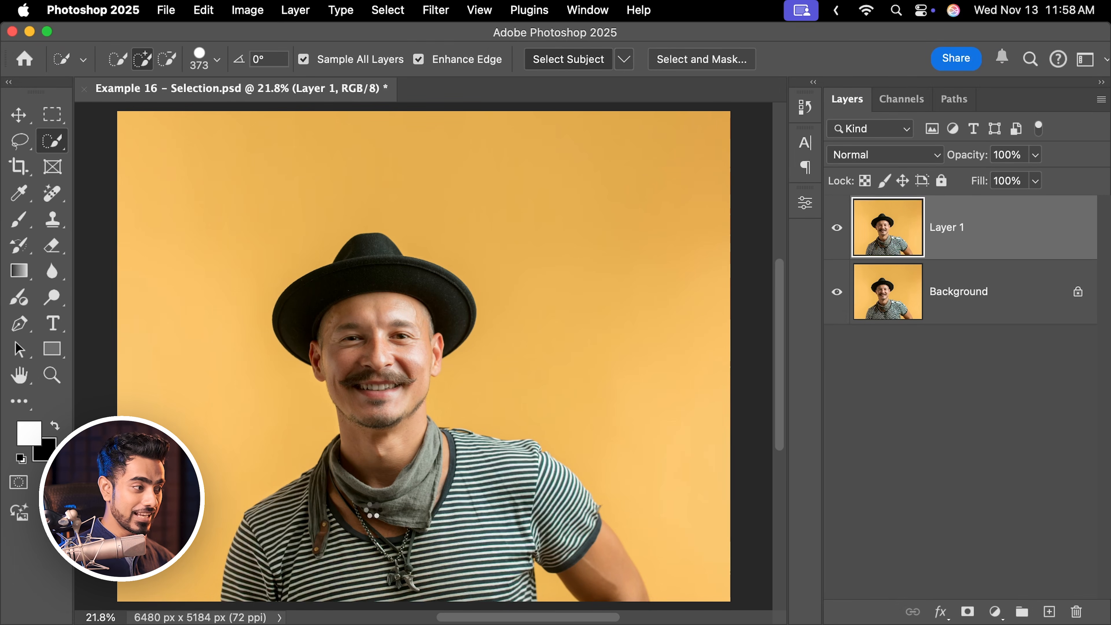
pyautogui.click(568, 59)
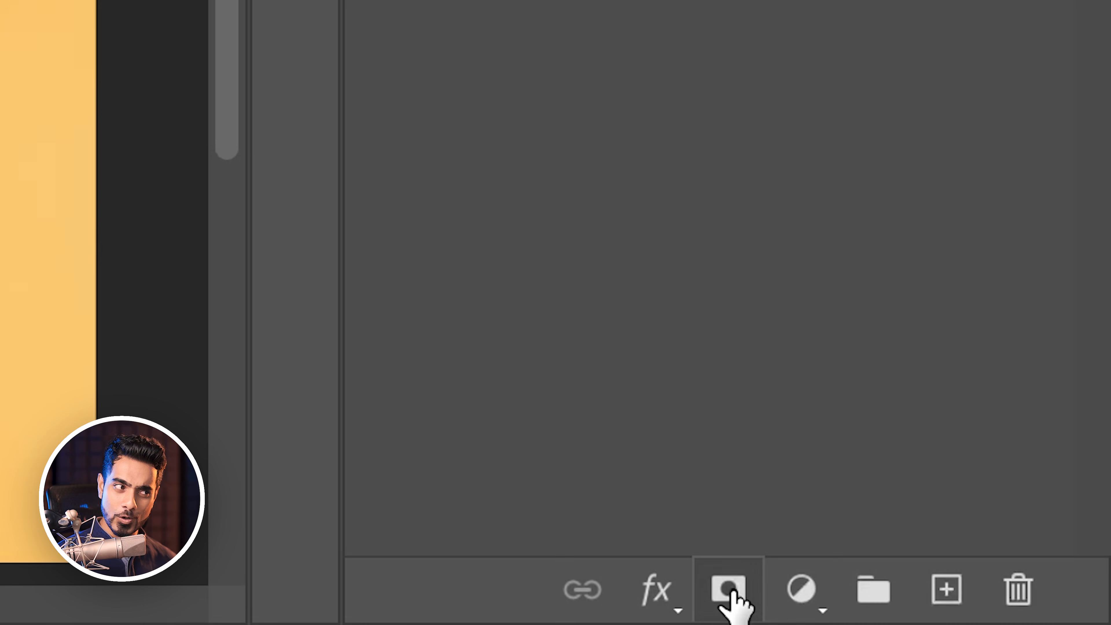
# Add a layer mask to Layer 1 from the man's selection and hide the Background layer.
pyautogui.click(725, 605)
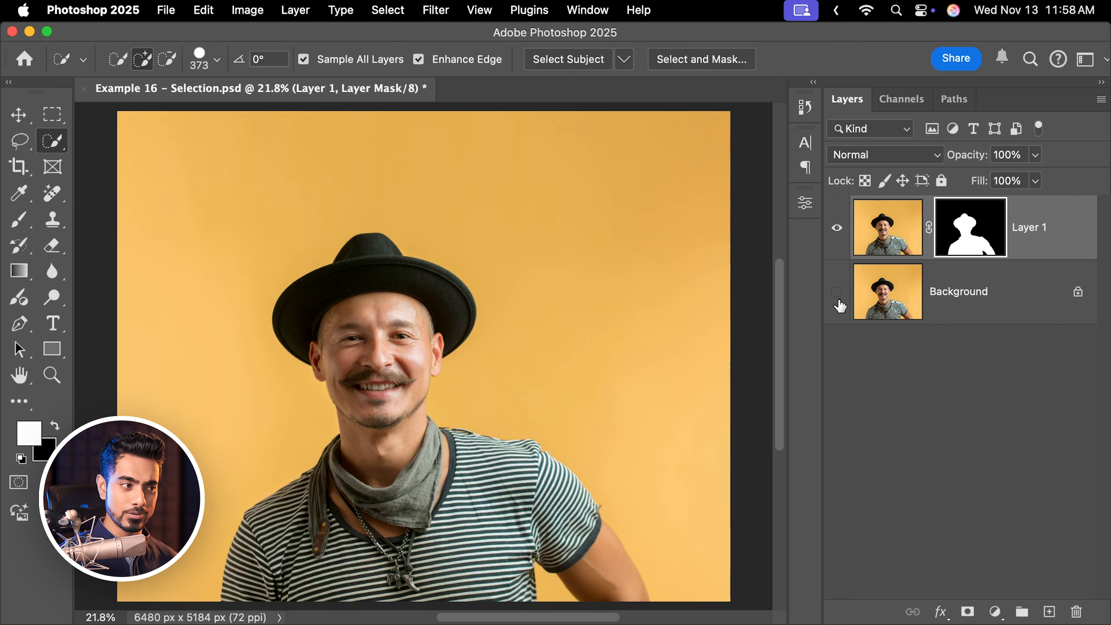
pyautogui.click(837, 298)
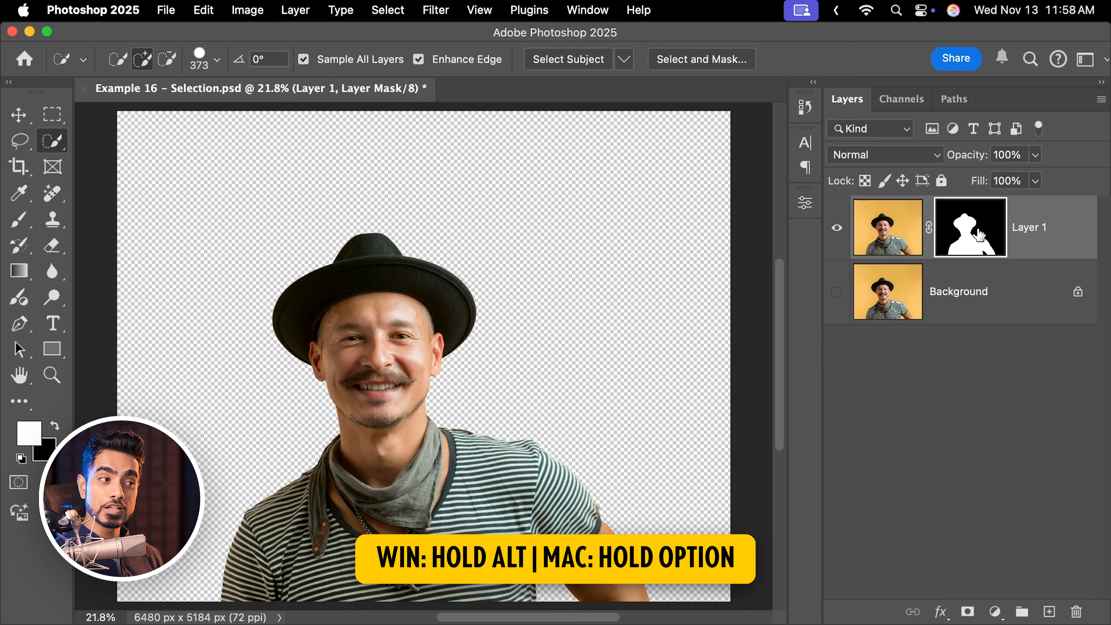
# Inspect the layer mask on its own, then return to normal view and show the Background layer again.
pyautogui.keyDown('alt'); pyautogui.click(979, 235); pyautogui.keyUp('alt')
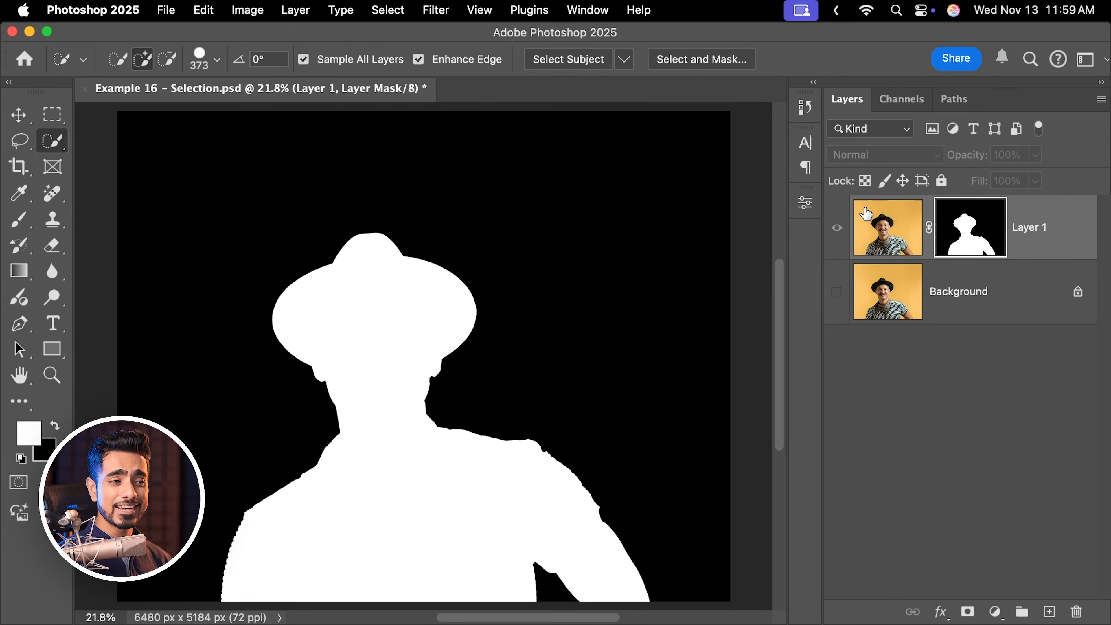
pyautogui.click(1071, 236)
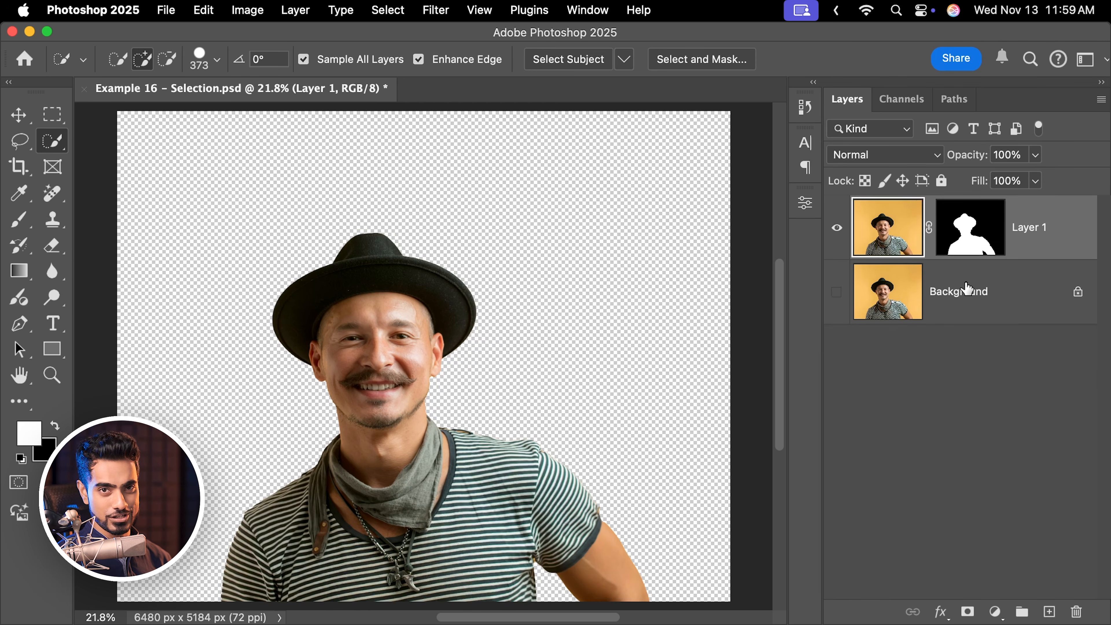
pyautogui.click(836, 293)
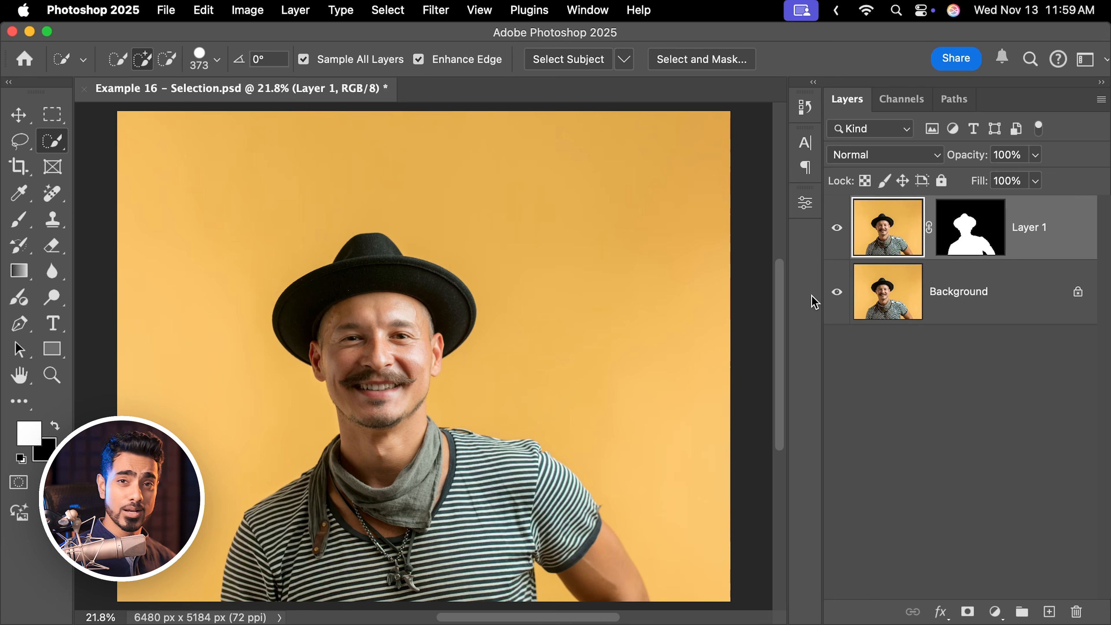
# Select the Background layer and add a text layer reading MAGIC above it with the Type tool.
pyautogui.click(982, 306)
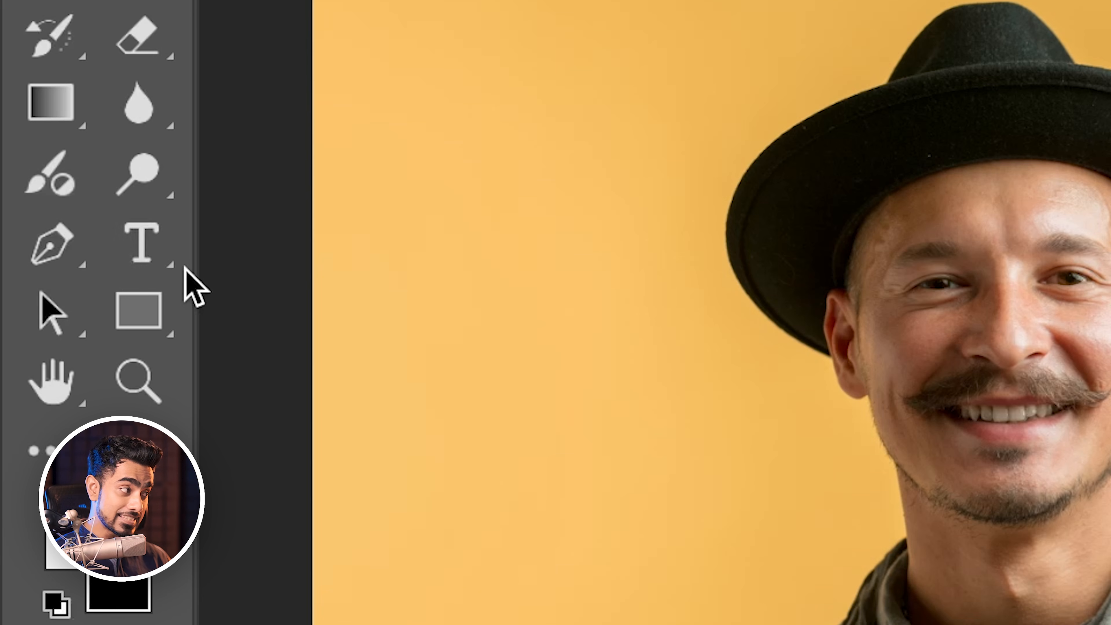
pyautogui.click(153, 250)
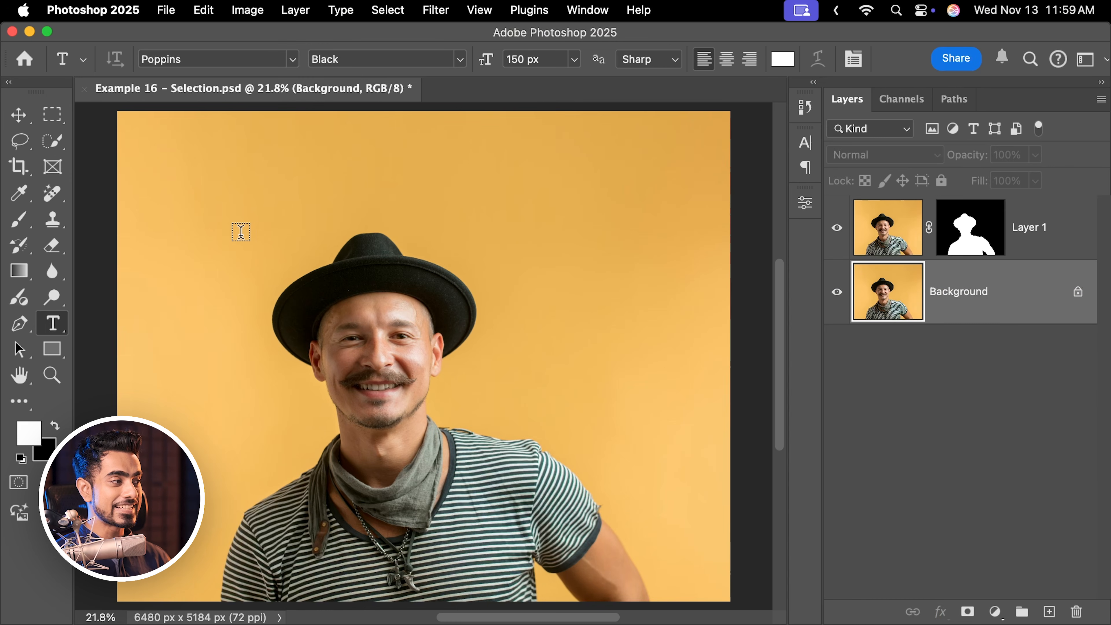
pyautogui.click(242, 231)
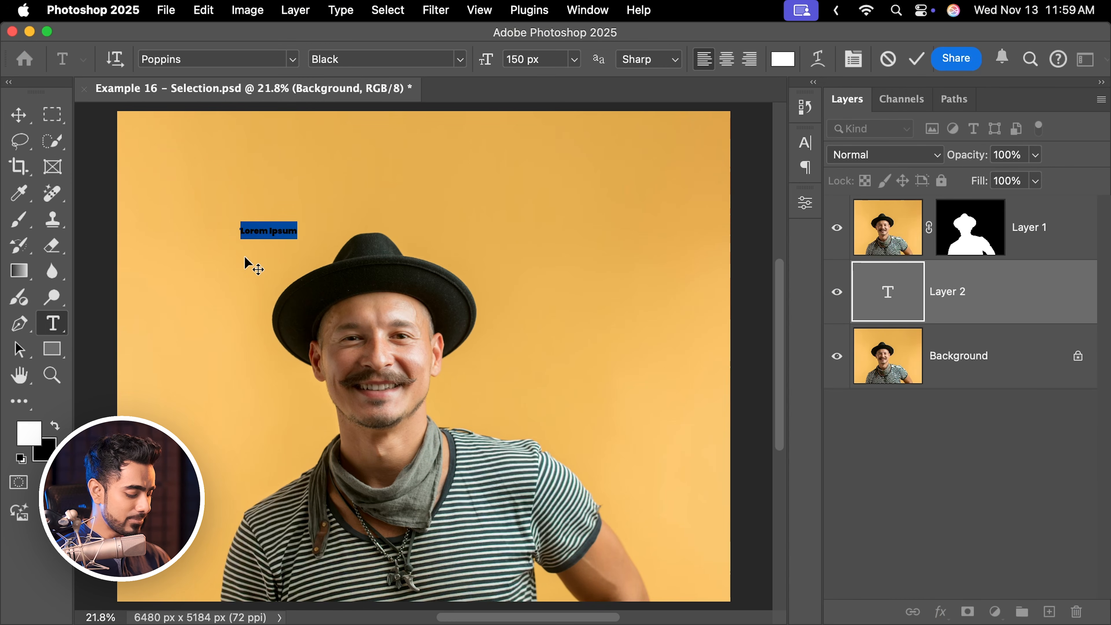
pyautogui.write('MAGIC')
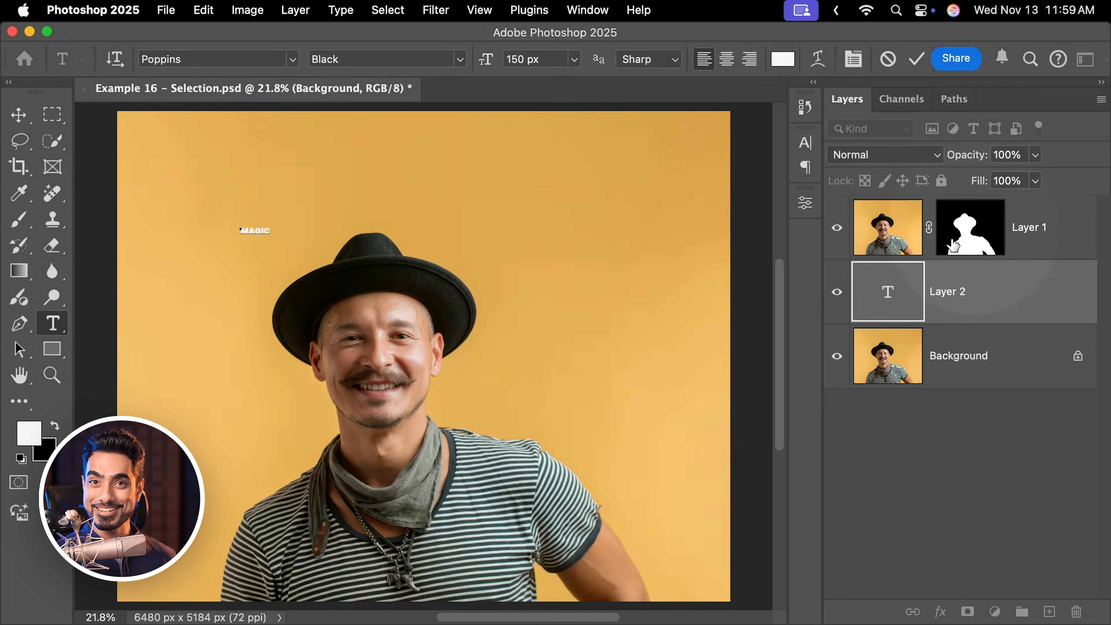
# Enlarge the MAGIC text with Free Transform and place it across the top, behind the man's head.
pyautogui.click(19, 115)
pyautogui.press('super')
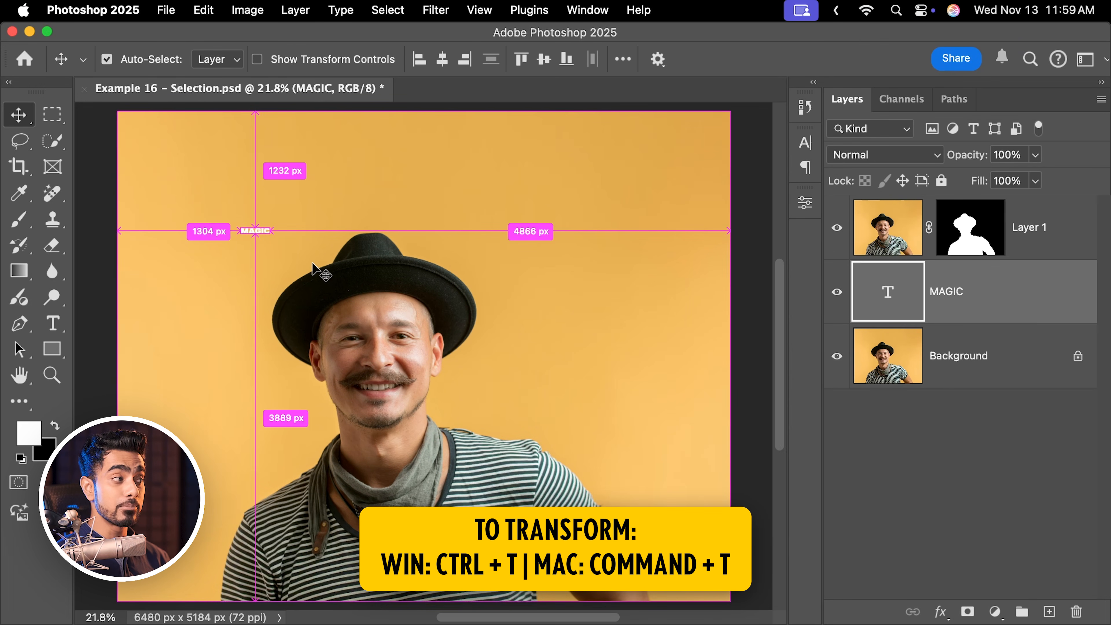
pyautogui.press('super+t')
pyautogui.moveTo(276, 245); pyautogui.dragTo(740, 449)
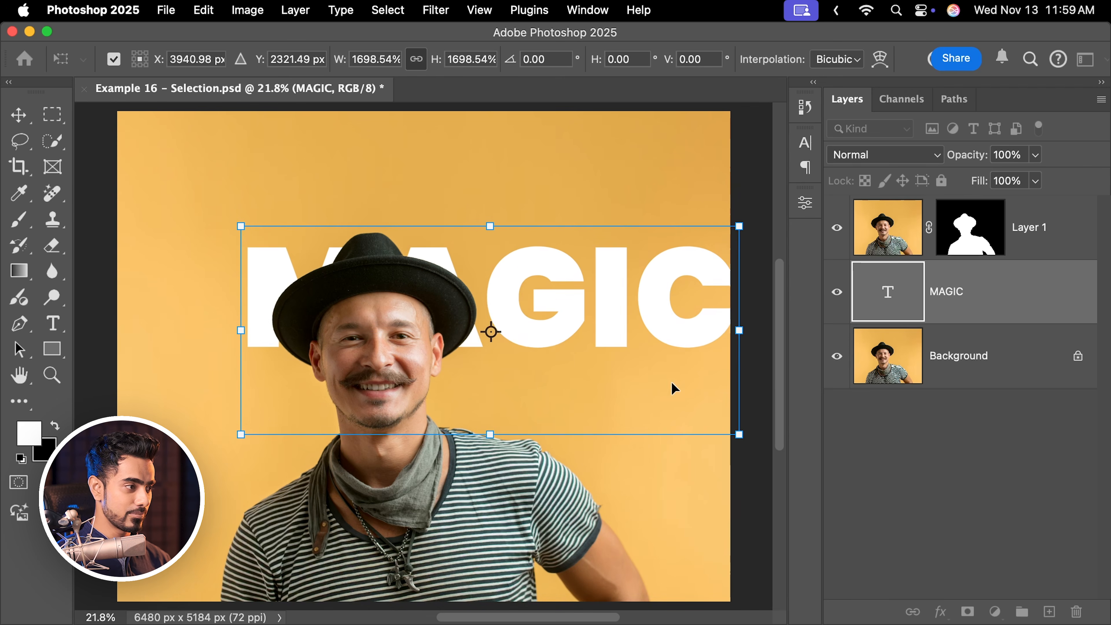
pyautogui.moveTo(611, 333); pyautogui.dragTo(511, 224)
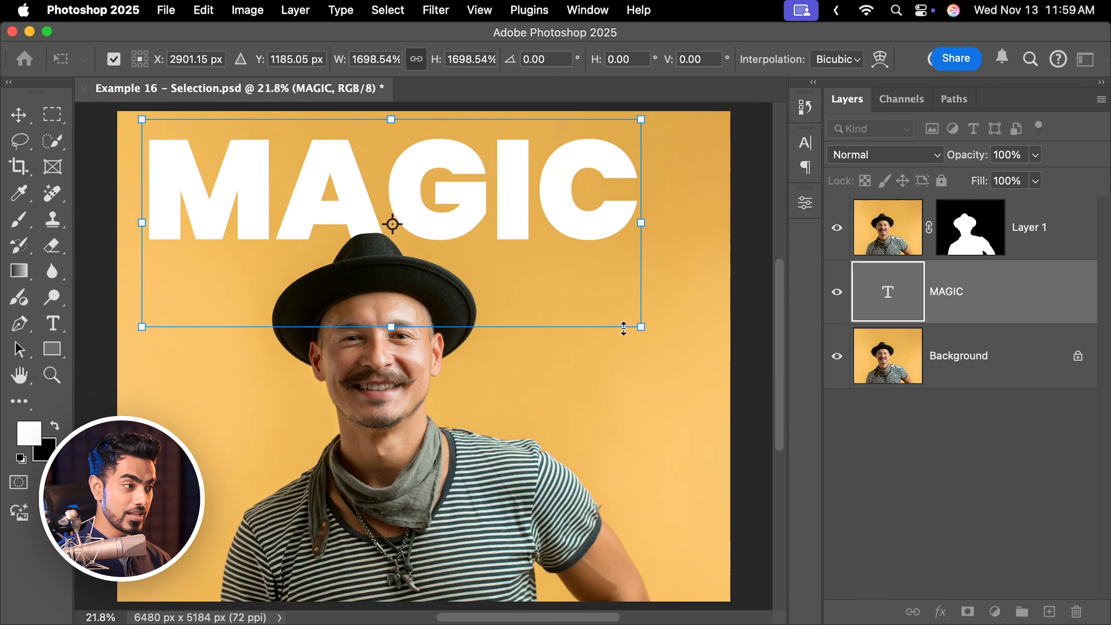
pyautogui.moveTo(642, 326); pyautogui.dragTo(710, 359)
pyautogui.moveTo(567, 256); pyautogui.dragTo(580, 255)
pyautogui.press('Return')
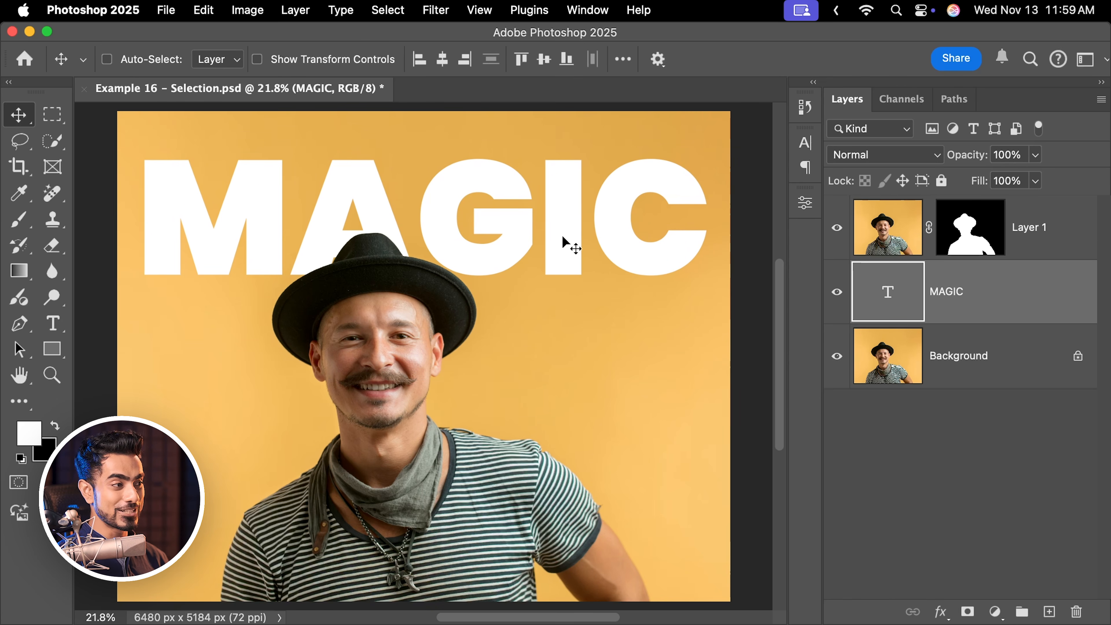
# Toggle the MAGIC layer's visibility off and back on to compare.
pyautogui.click(836, 290)
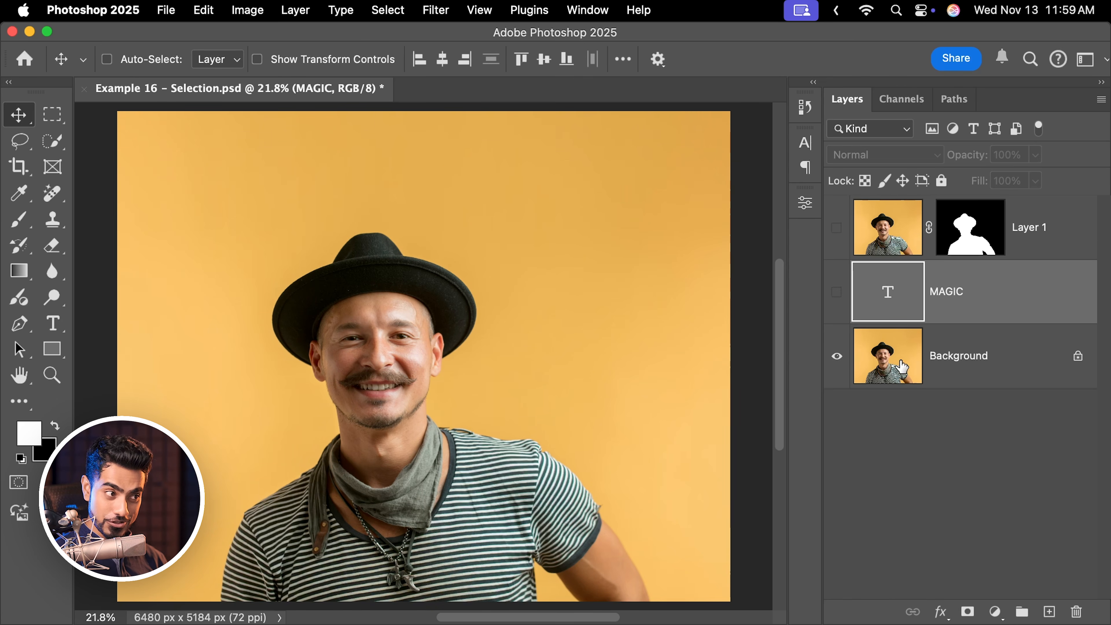
pyautogui.click(837, 293)
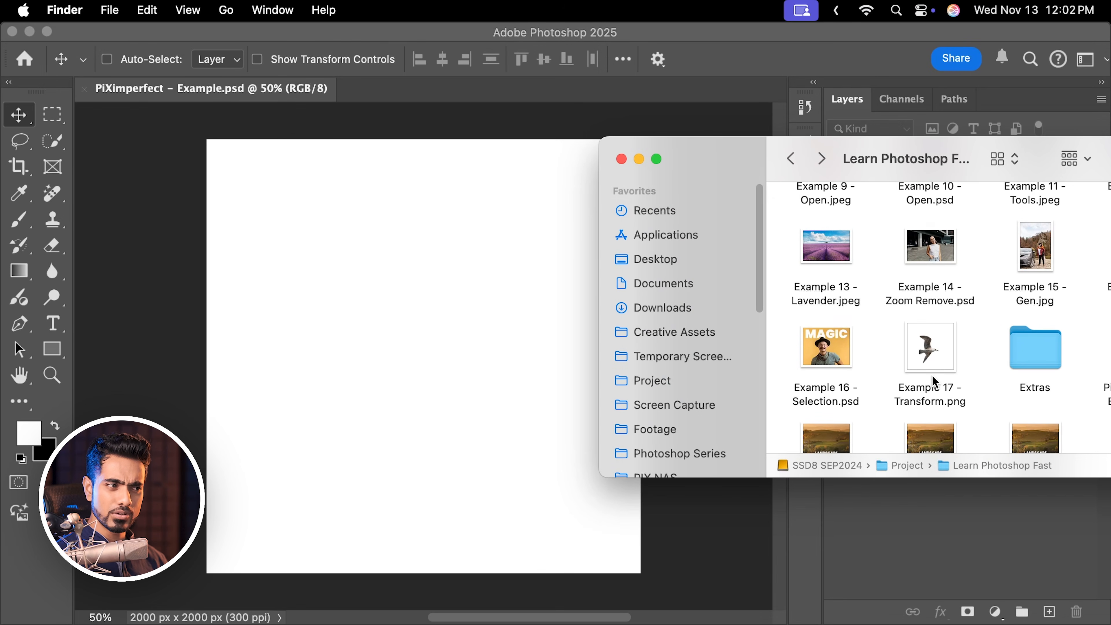
# Place Example 17 - Transform.png into the blank document and scale it down to about 46%.
pyautogui.moveTo(938, 361); pyautogui.dragTo(428, 344)
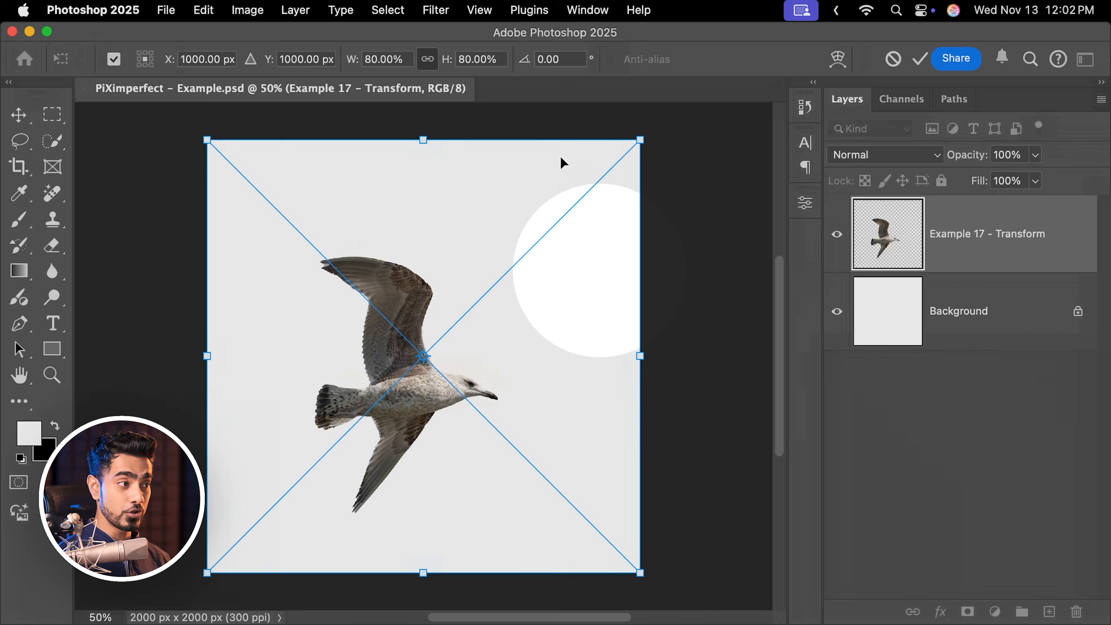
pyautogui.moveTo(637, 141); pyautogui.dragTo(565, 215)
pyautogui.moveTo(207, 572); pyautogui.dragTo(314, 465)
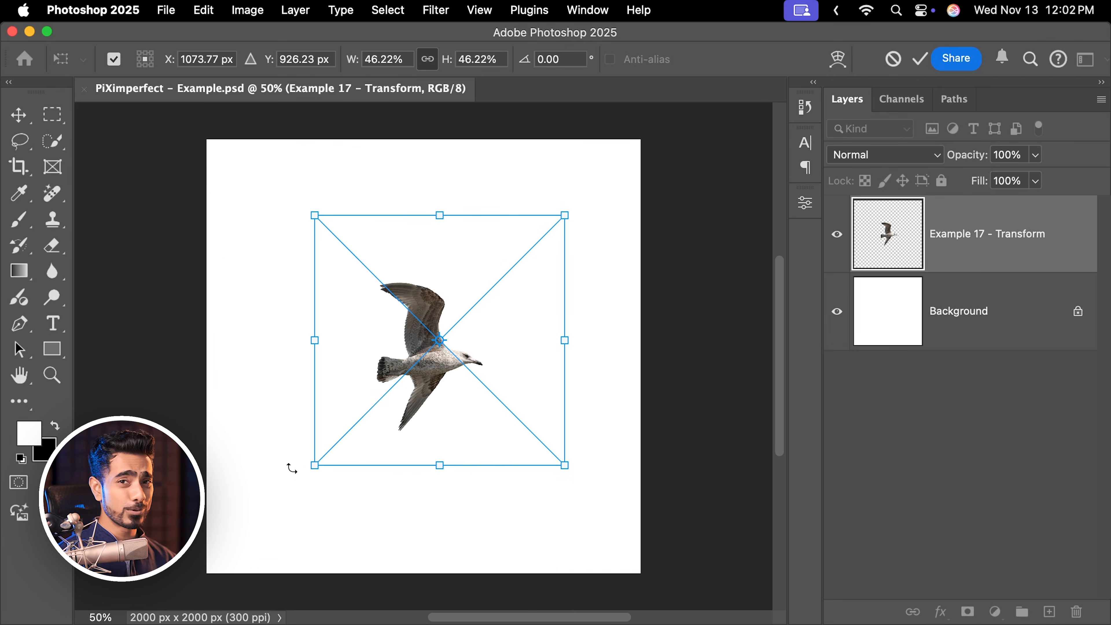
pyautogui.press('Return')
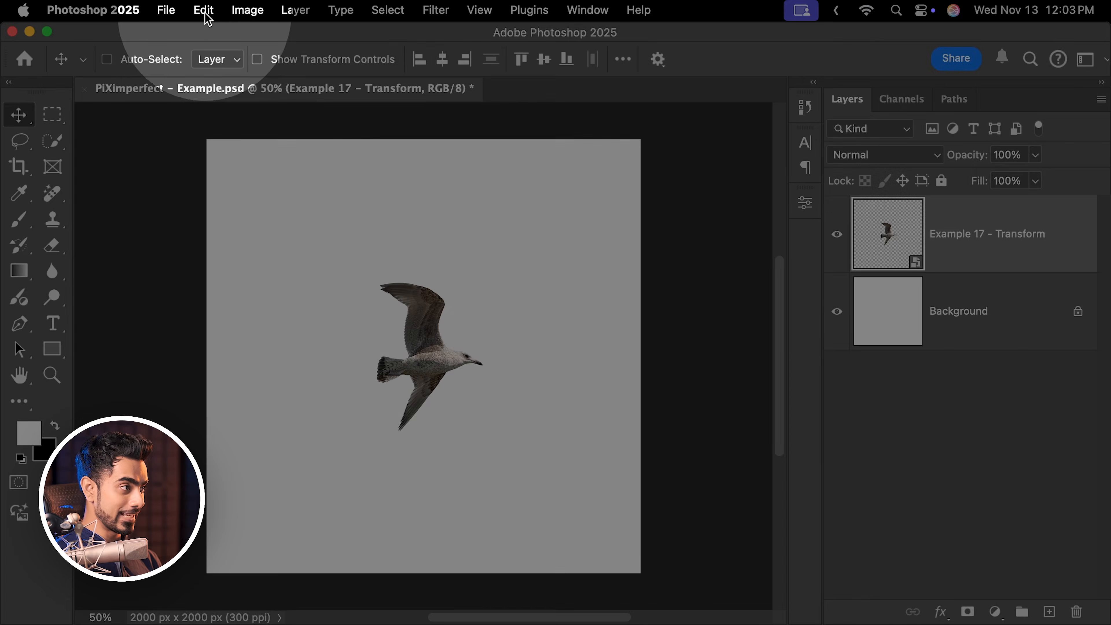
# Scale the gull down further to about 40.5% with Free Transform.
pyautogui.click(203, 10)
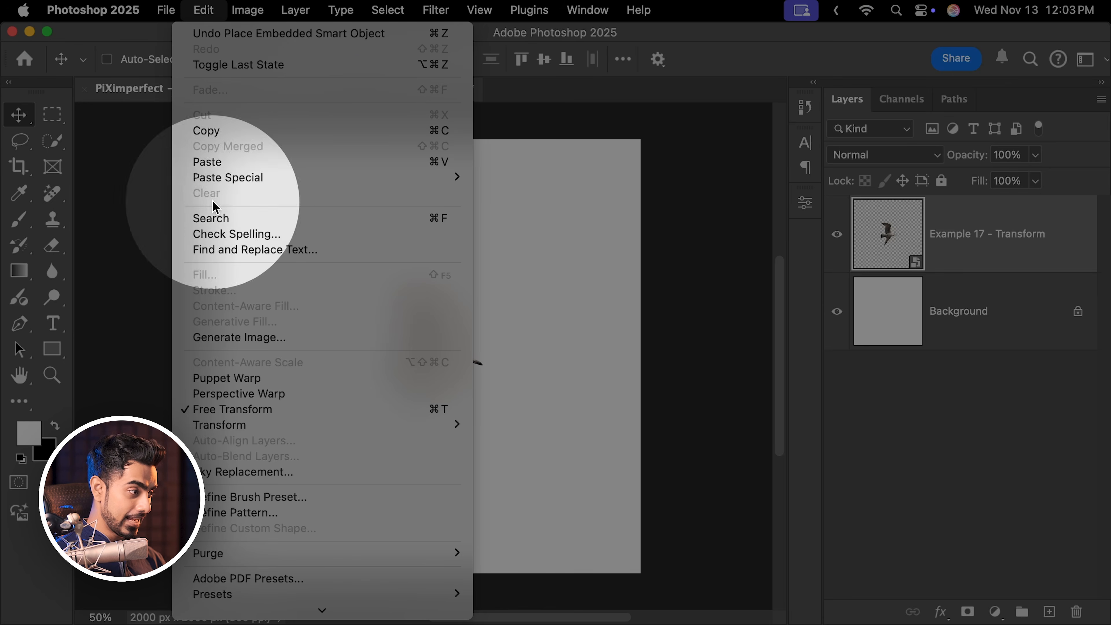
pyautogui.click(233, 413)
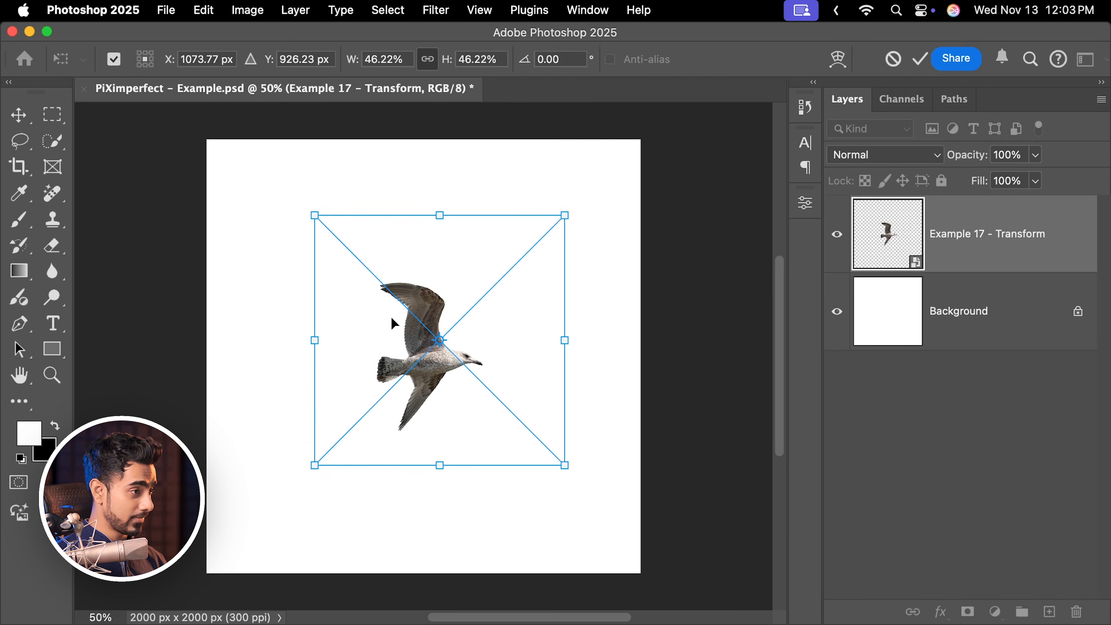
pyautogui.moveTo(564, 216); pyautogui.dragTo(533, 245)
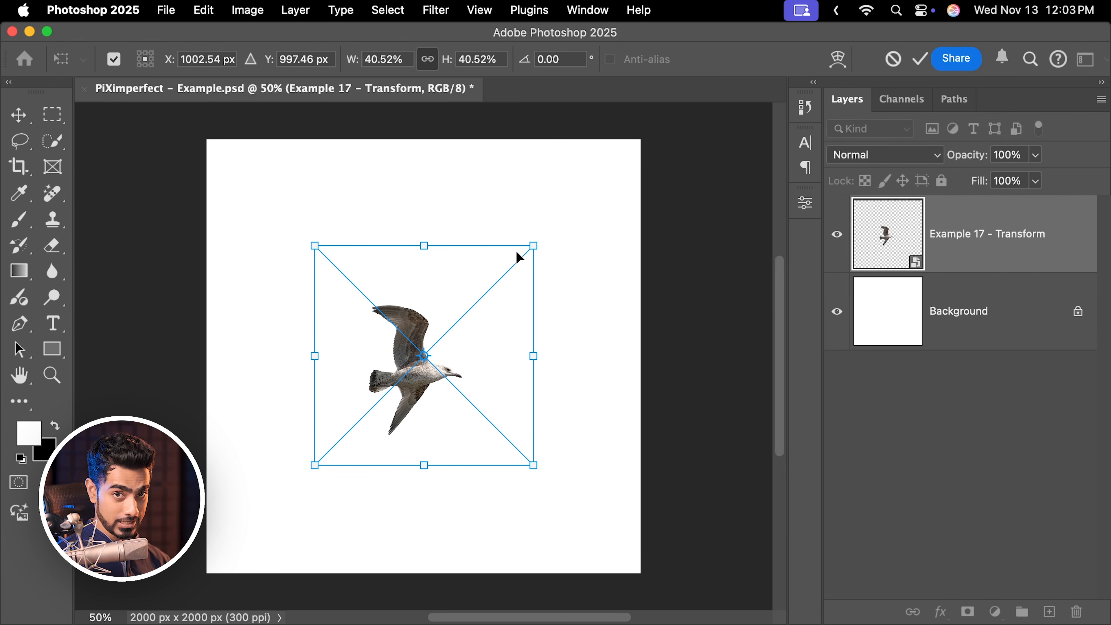
pyautogui.press('Return')
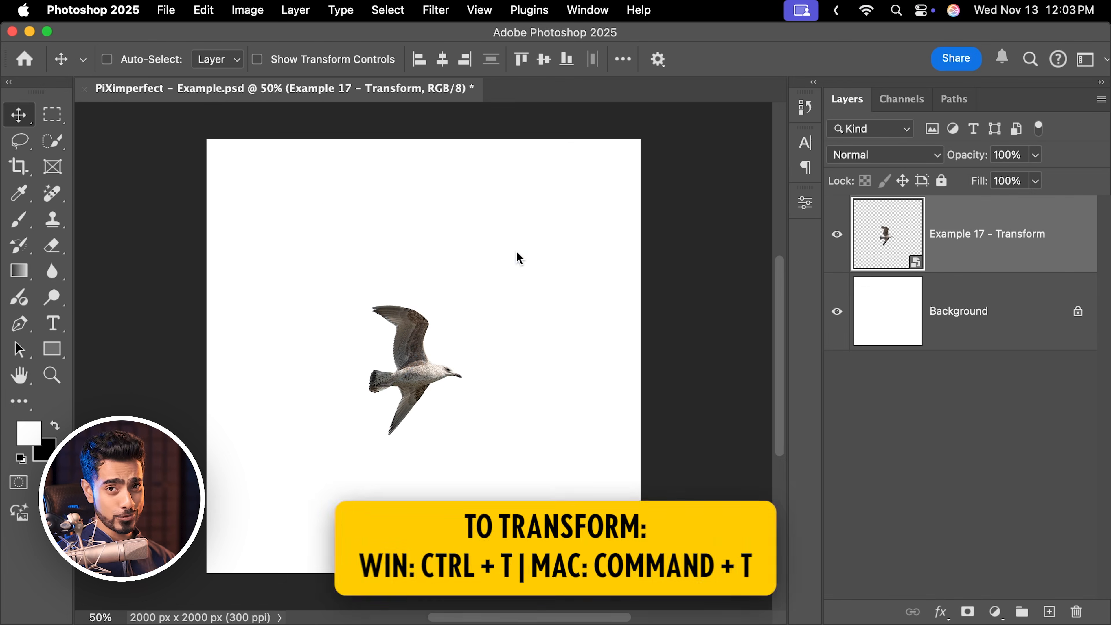
# Start Free Transform on the gull again and rotate it to -30°.
pyautogui.press('super')
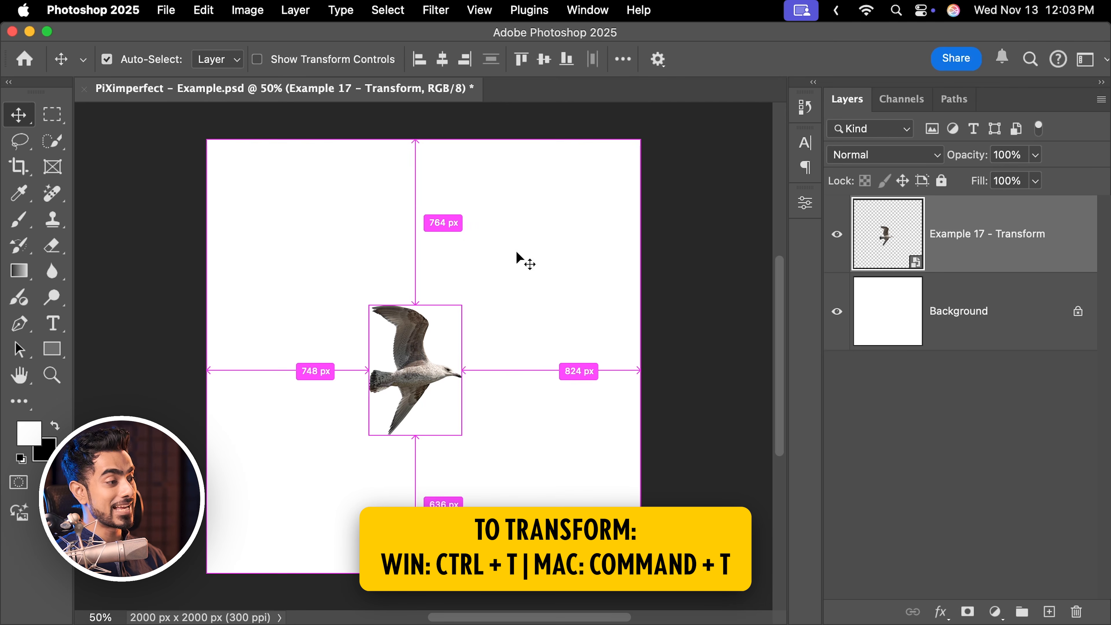
pyautogui.press('super+t')
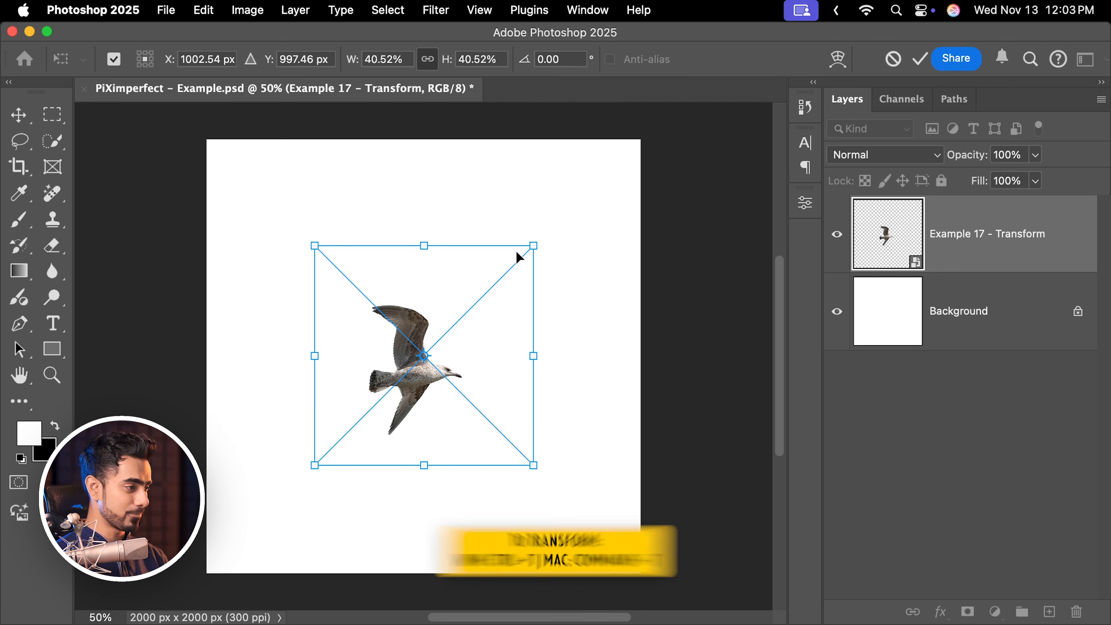
pyautogui.moveTo(532, 246)
pyautogui.mouseDown()
pyautogui.moveTo(464, 319)
pyautogui.moveTo(544, 245)
pyautogui.moveTo(521, 275)
pyautogui.moveTo(528, 260)
pyautogui.moveTo(540, 389)
pyautogui.moveTo(547, 322)
pyautogui.moveTo(363, 237)
pyautogui.moveTo(514, 241)
pyautogui.moveTo(493, 285)
pyautogui.moveTo(483, 268)
pyautogui.moveTo(555, 252)
pyautogui.moveTo(523, 251)
pyautogui.moveTo(540, 237)
pyautogui.mouseUp()
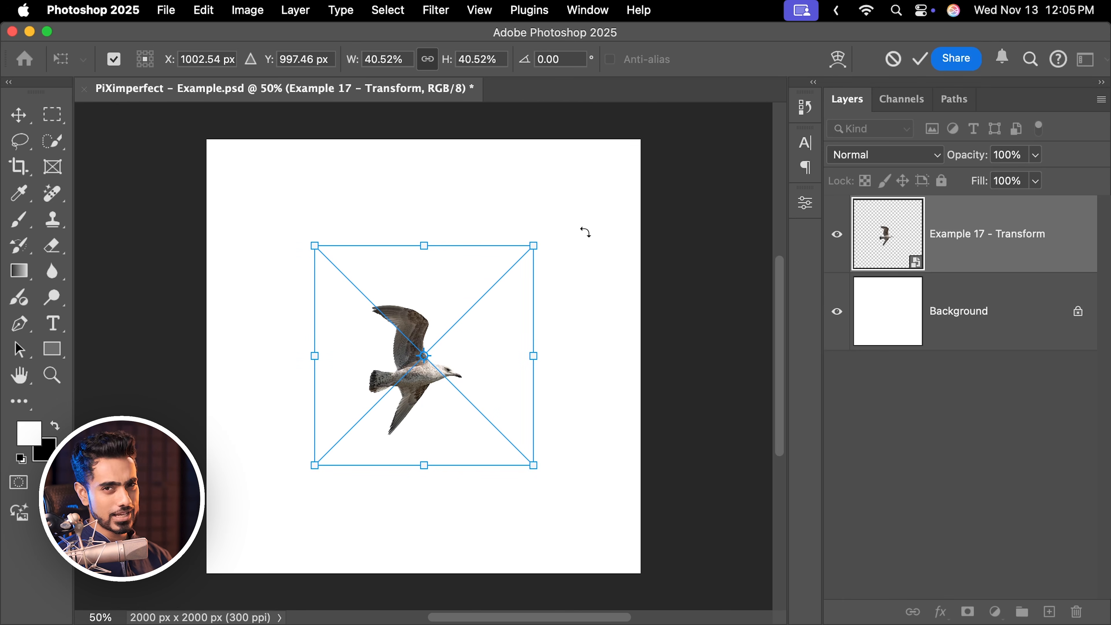
pyautogui.moveTo(586, 231); pyautogui.dragTo(507, 194)
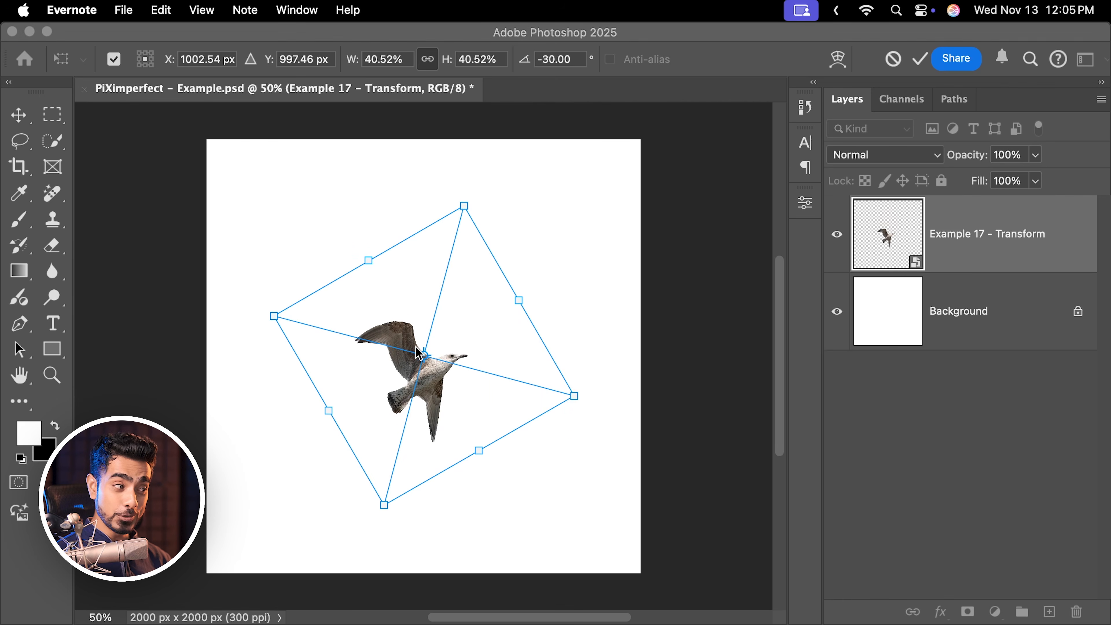
# Flip the gull vertically several times from the transform's context menu.
pyautogui.rightClick(453, 341)
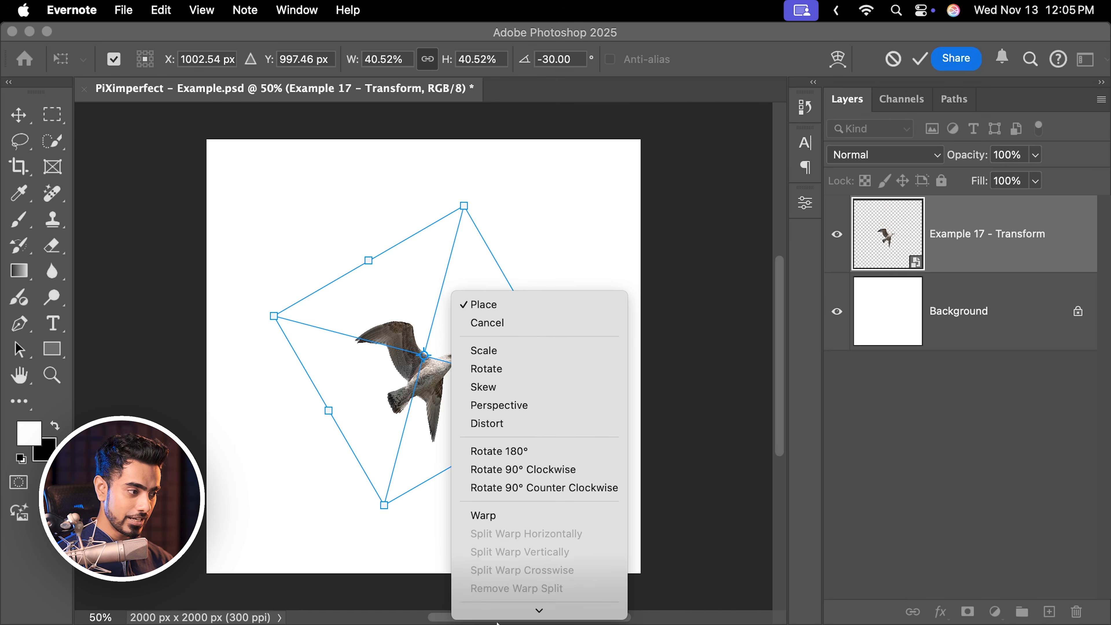
pyautogui.click(514, 591)
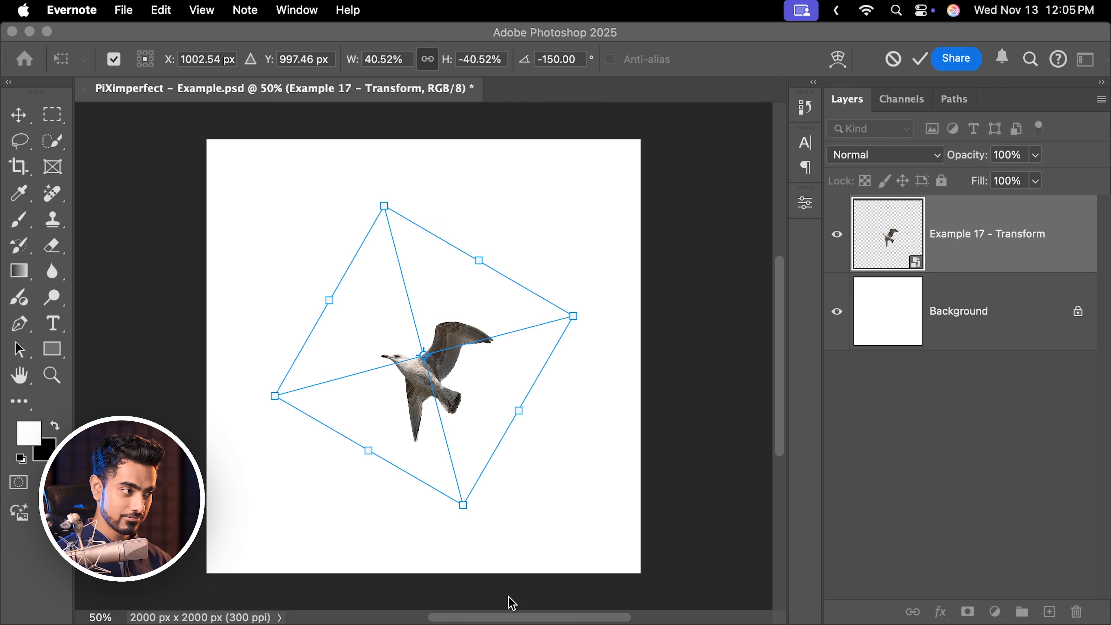
pyautogui.rightClick(476, 314)
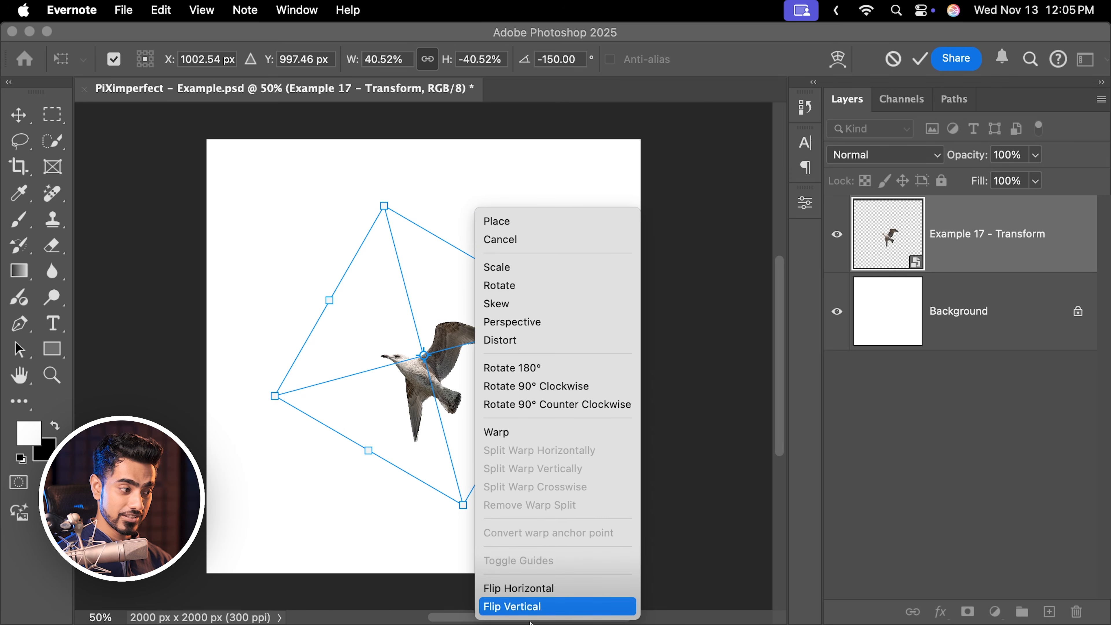
pyautogui.click(537, 608)
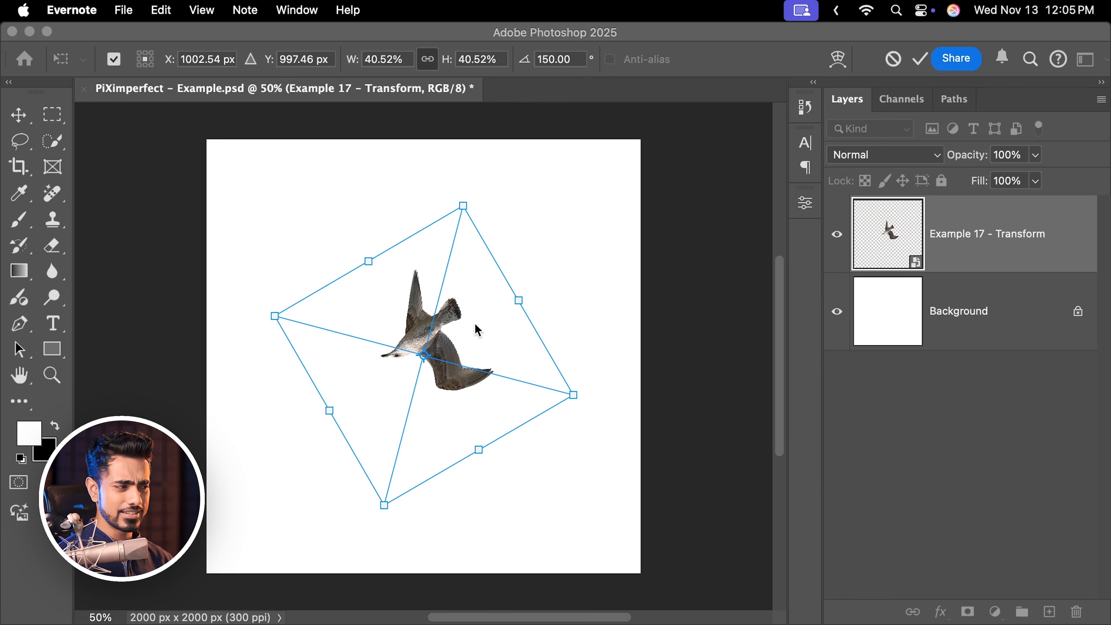
pyautogui.rightClick(461, 298)
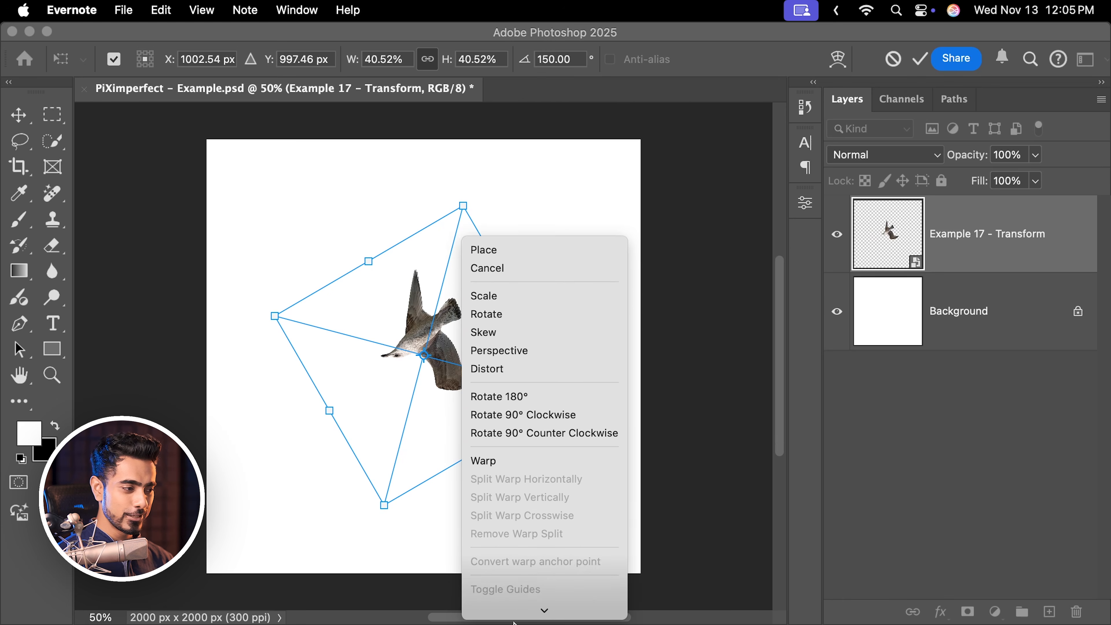
pyautogui.click(516, 607)
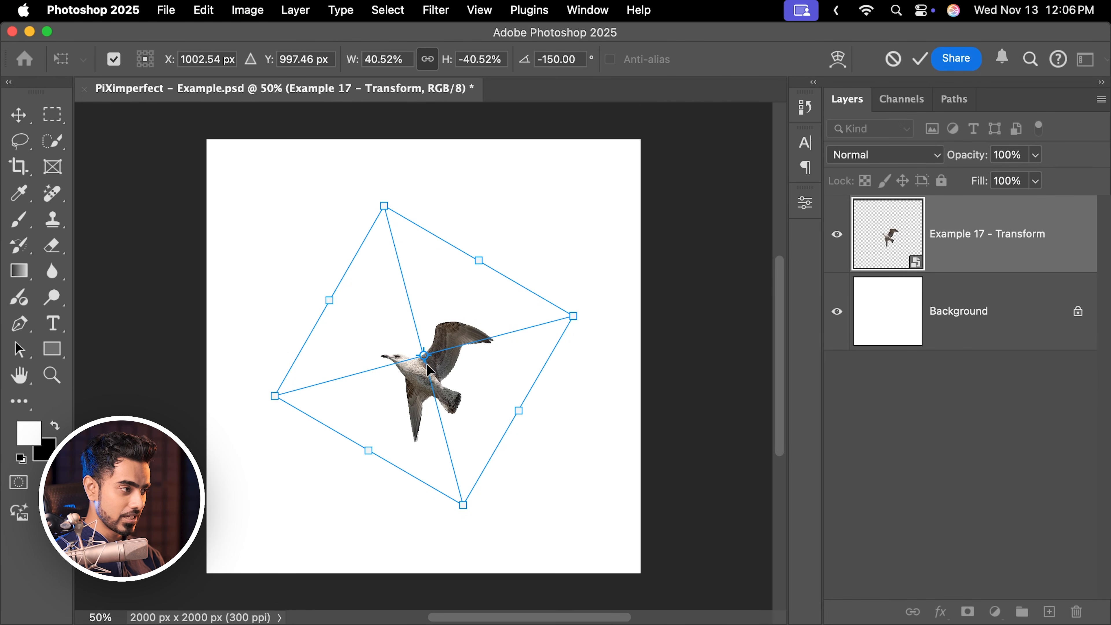
# Reposition the transform's reference point and toggle the reference point display off and on.
pyautogui.moveTo(458, 293)
pyautogui.mouseDown()
pyautogui.moveTo(437, 304)
pyautogui.moveTo(433, 329)
pyautogui.moveTo(456, 297)
pyautogui.mouseUp()
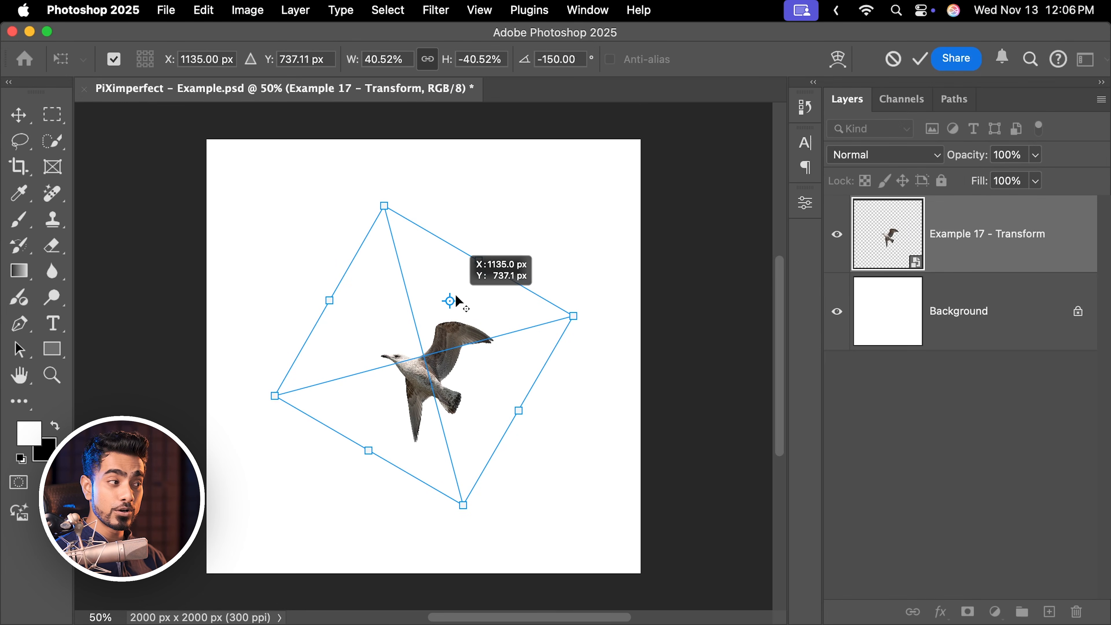
pyautogui.click(116, 60)
pyautogui.click(114, 59)
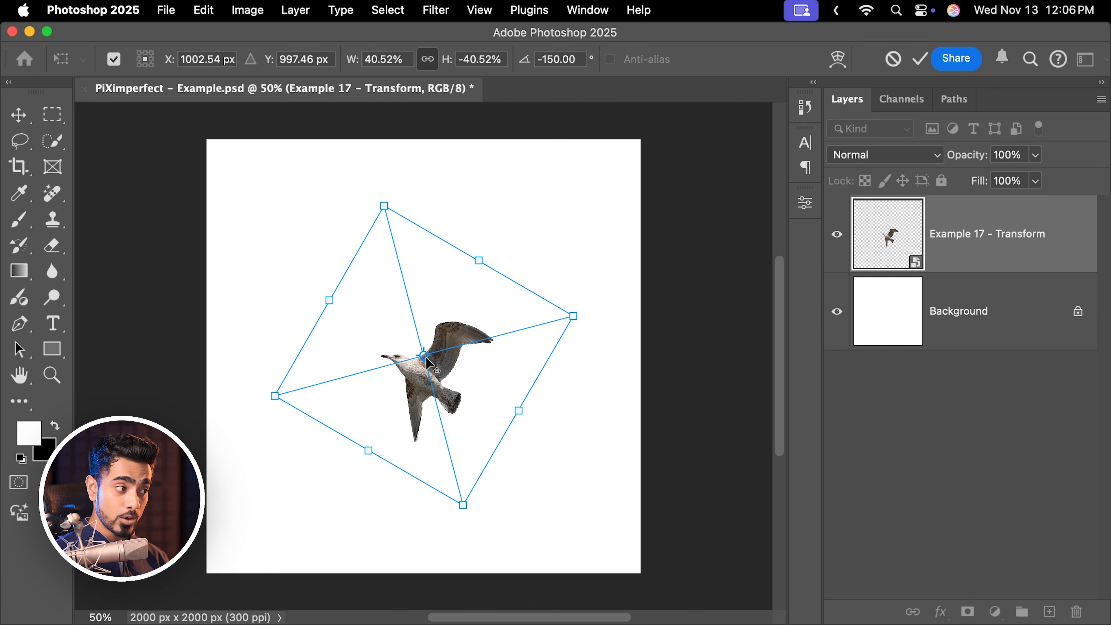
pyautogui.moveTo(423, 354); pyautogui.dragTo(335, 183)
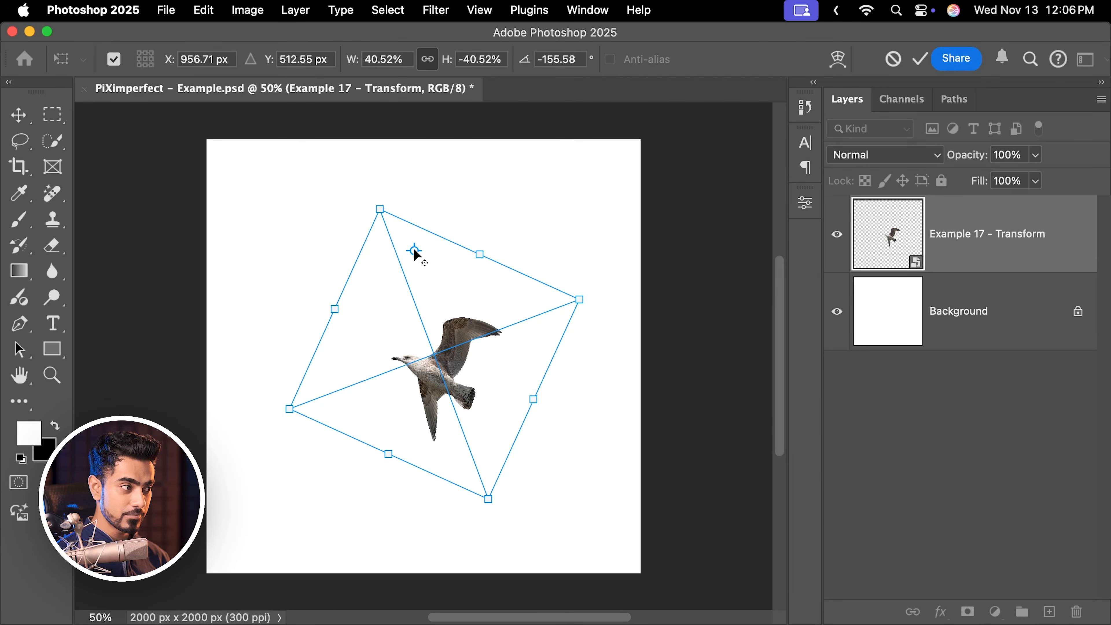
# Scale the gull from its centre, then move the reference point and scale it around that point to about 35.75%, and commit.
pyautogui.moveTo(414, 252); pyautogui.dragTo(432, 354)
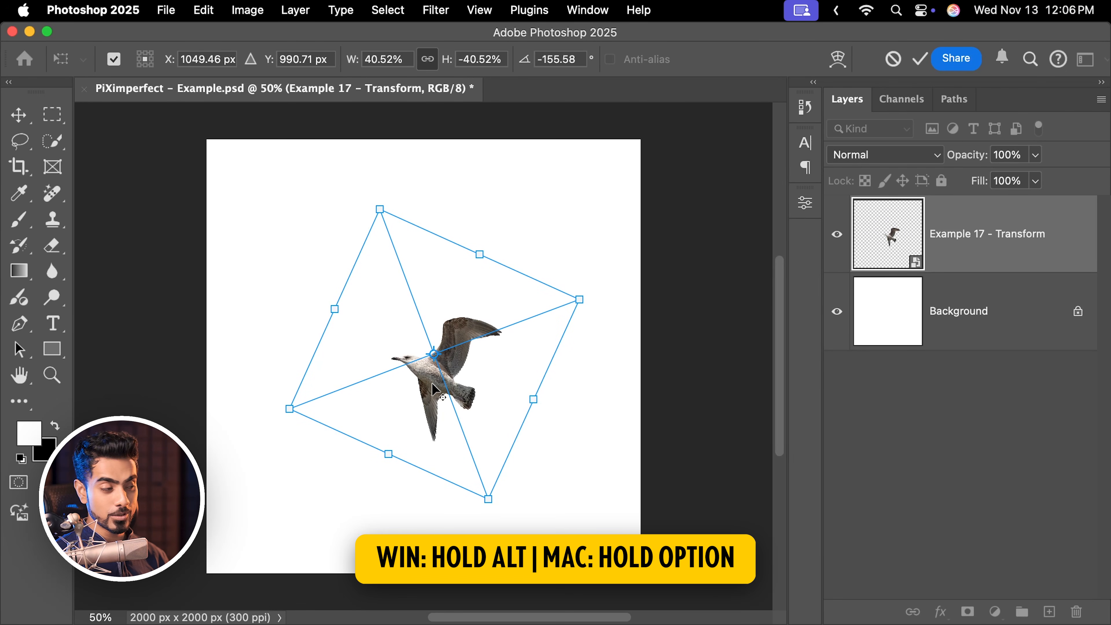
pyautogui.moveTo(580, 298); pyautogui.dragTo(626, 268)
pyautogui.moveTo(458, 316); pyautogui.dragTo(533, 290)
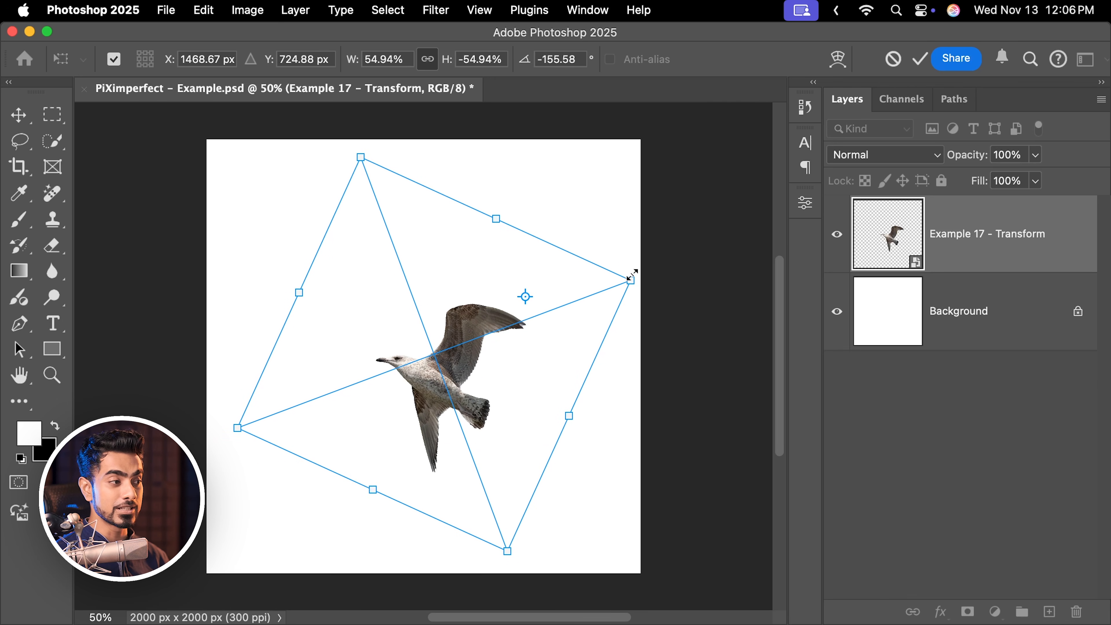
pyautogui.moveTo(632, 278); pyautogui.dragTo(594, 284)
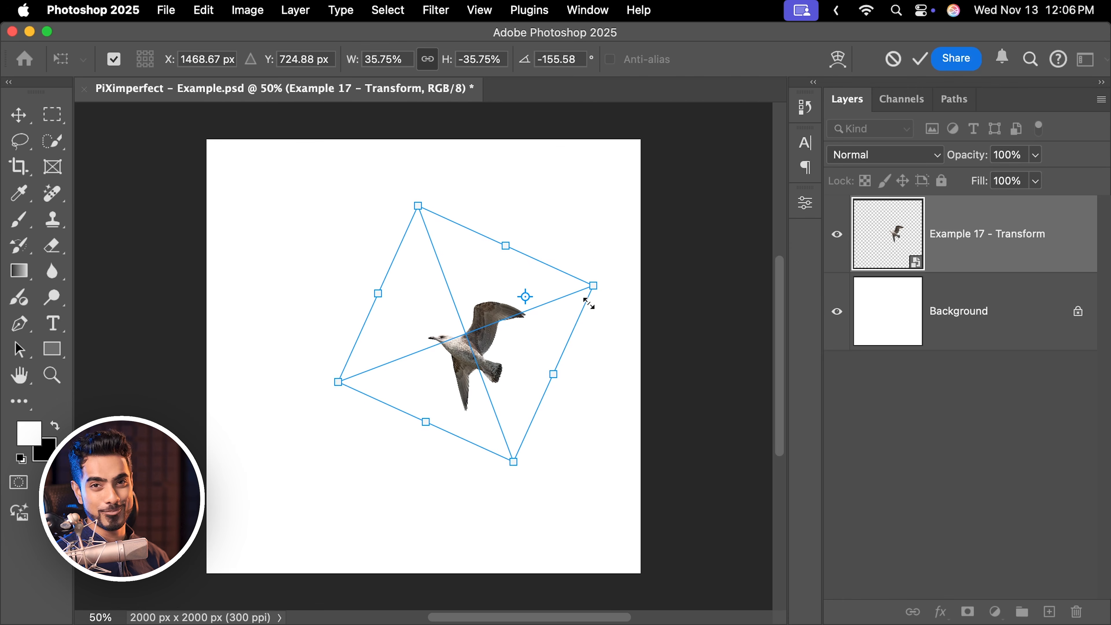
pyautogui.press('Return')
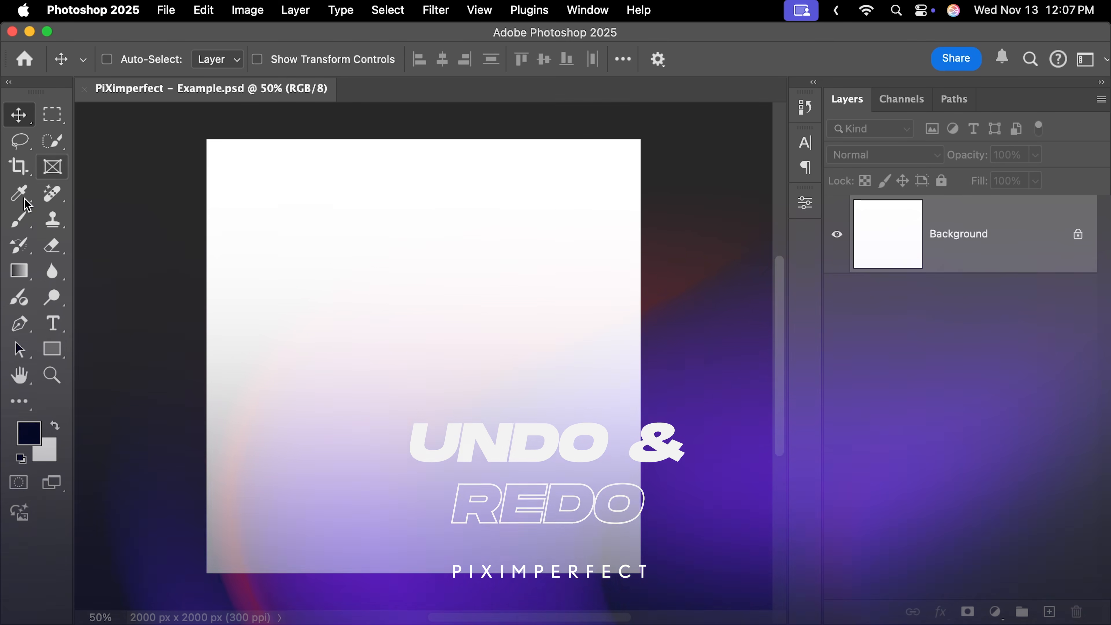
# Switch to the Brush tool and paint four soft black dots diagonally across the blank canvas.
pyautogui.press('b')
pyautogui.click(279, 199)
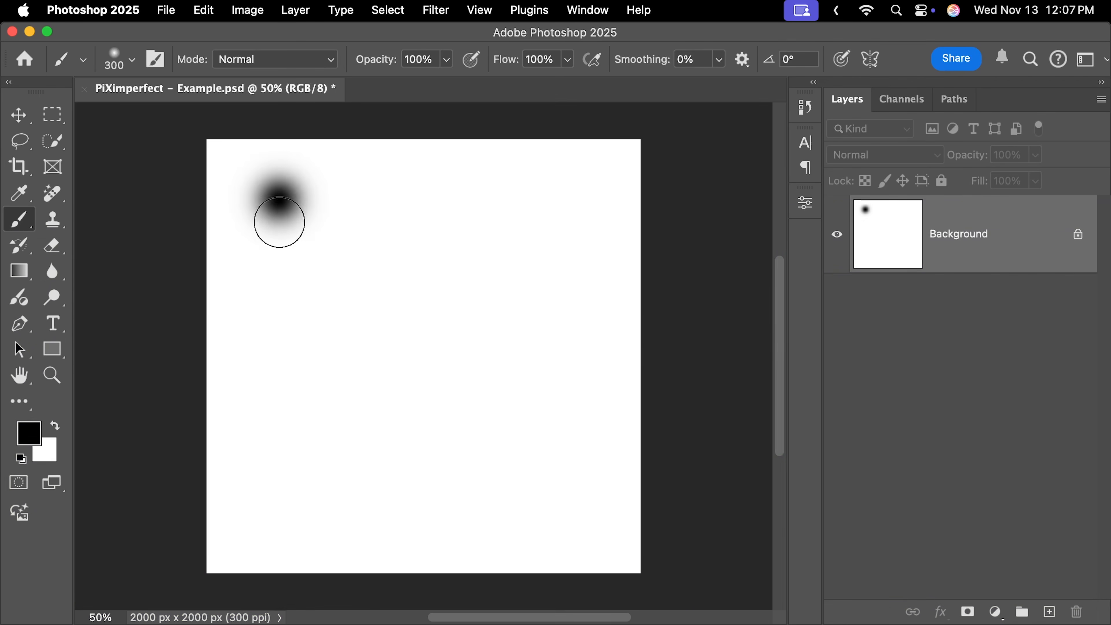
pyautogui.click(345, 267)
pyautogui.click(441, 368)
pyautogui.moveTo(575, 464); pyautogui.dragTo(578, 488)
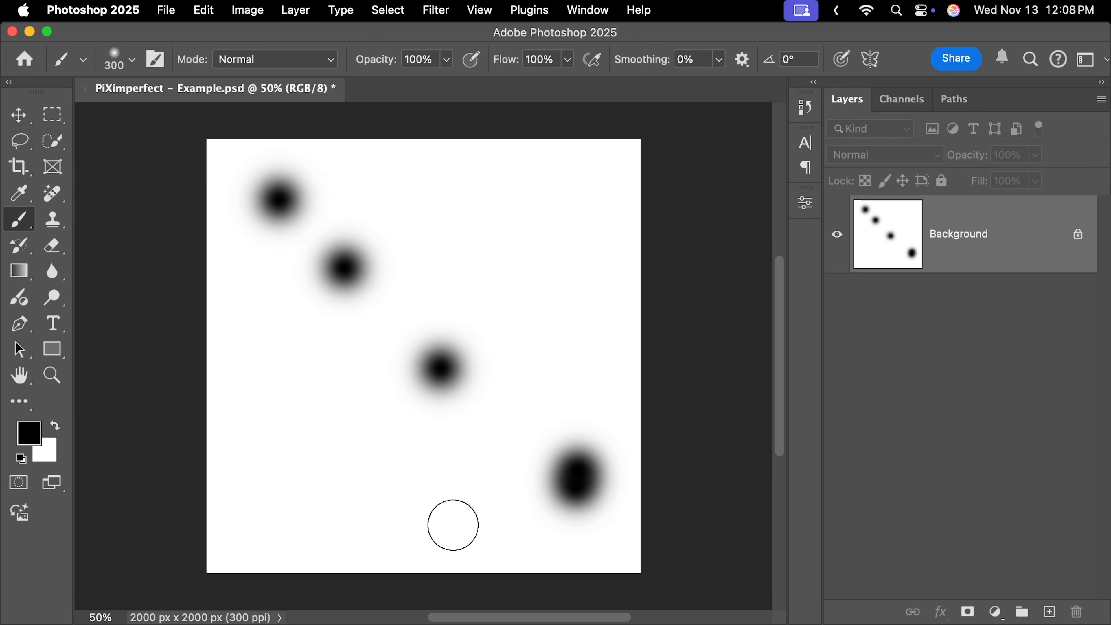
# Step backward and forward through the brush dots with repeated undo and redo commands.
pyautogui.press('super+z')
pyautogui.press('super+z')
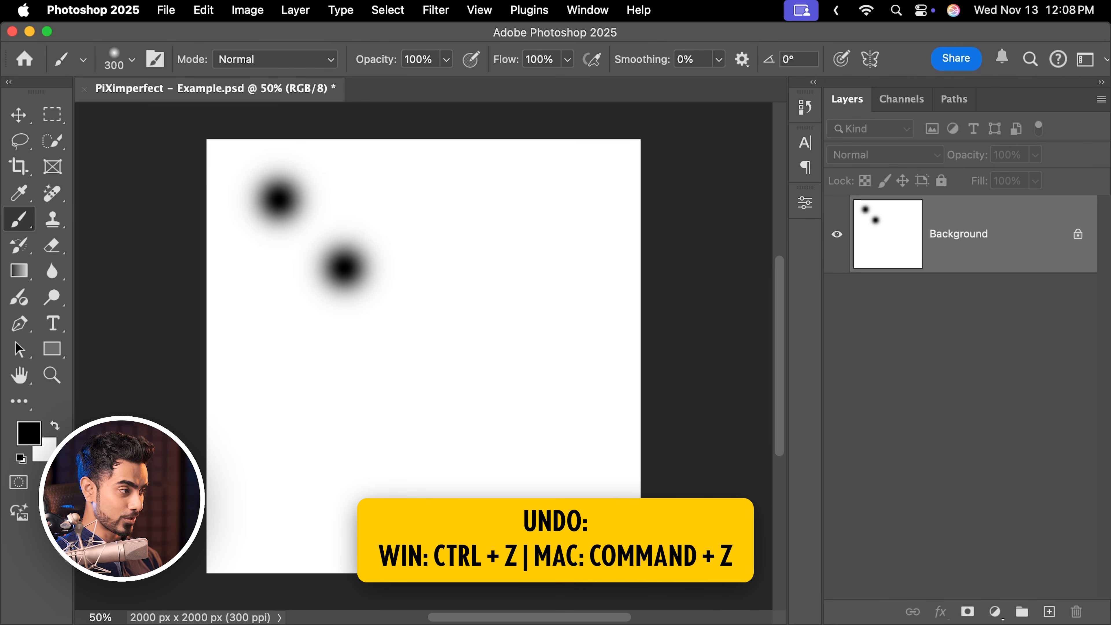
pyautogui.press('super+z')
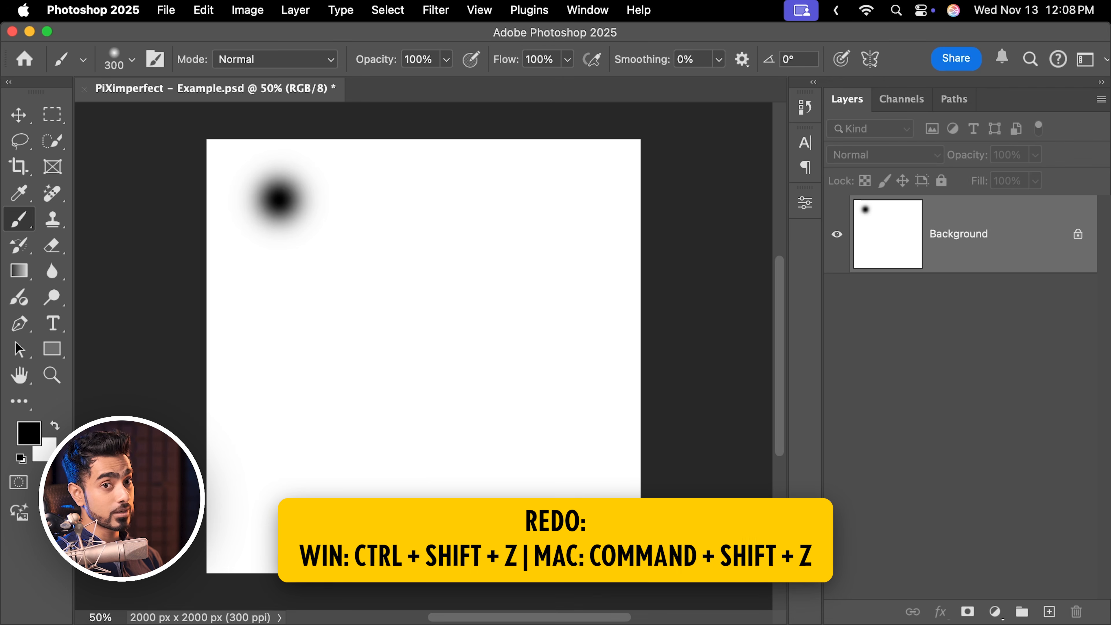
pyautogui.press('super+shift+z')
pyautogui.press('super+shift+z')
pyautogui.press('super+shift+z')
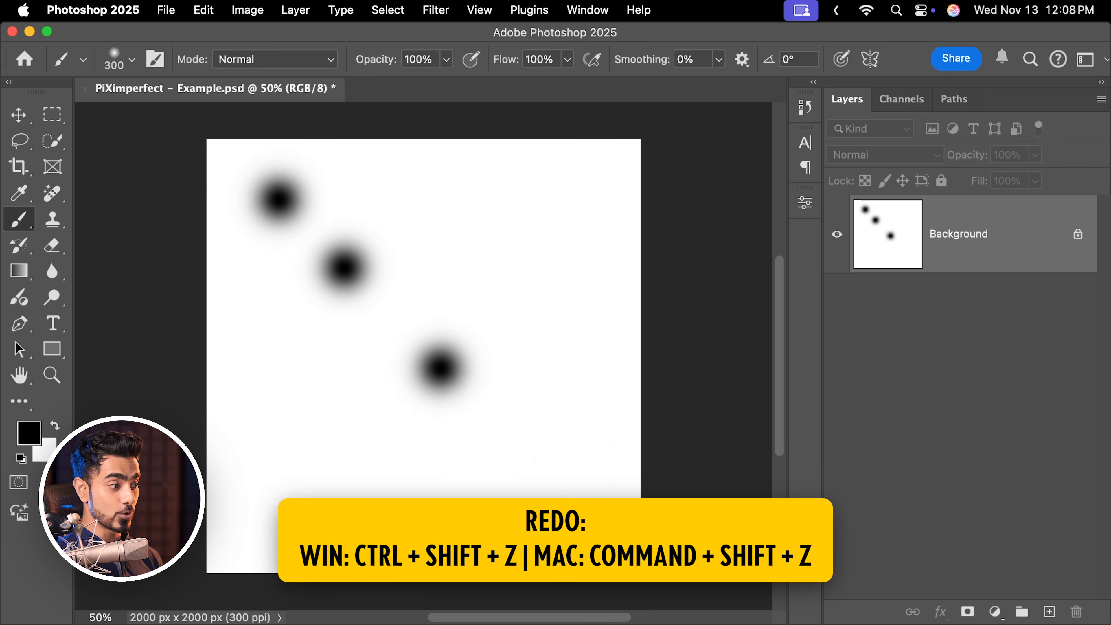
pyautogui.press('super+z')
pyautogui.press('super+z')
pyautogui.press('super+z')
pyautogui.press('super+shift+z')
pyautogui.press('super+shift+z')
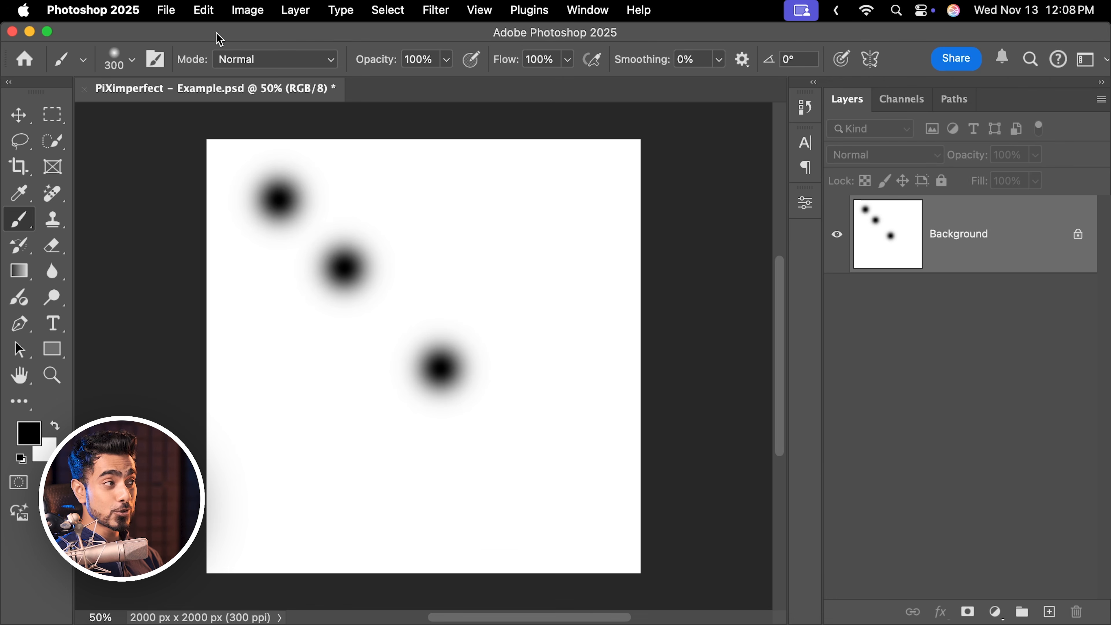
# Undo and then redo the last brush dot using the Edit menu commands.
pyautogui.click(205, 11)
pyautogui.click(215, 32)
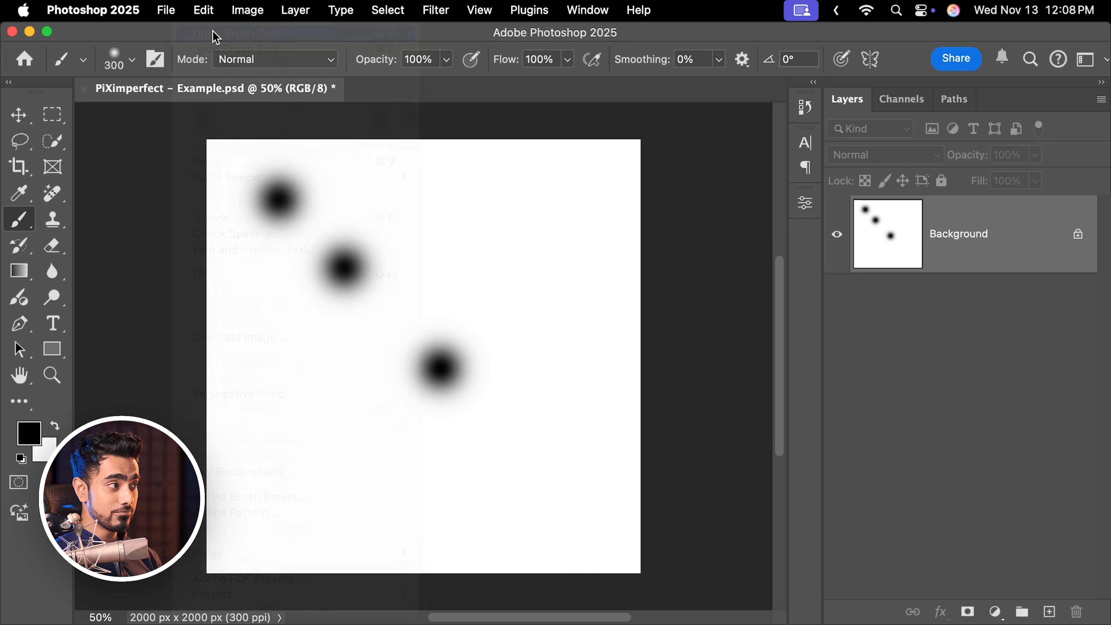
pyautogui.click(205, 11)
pyautogui.click(223, 47)
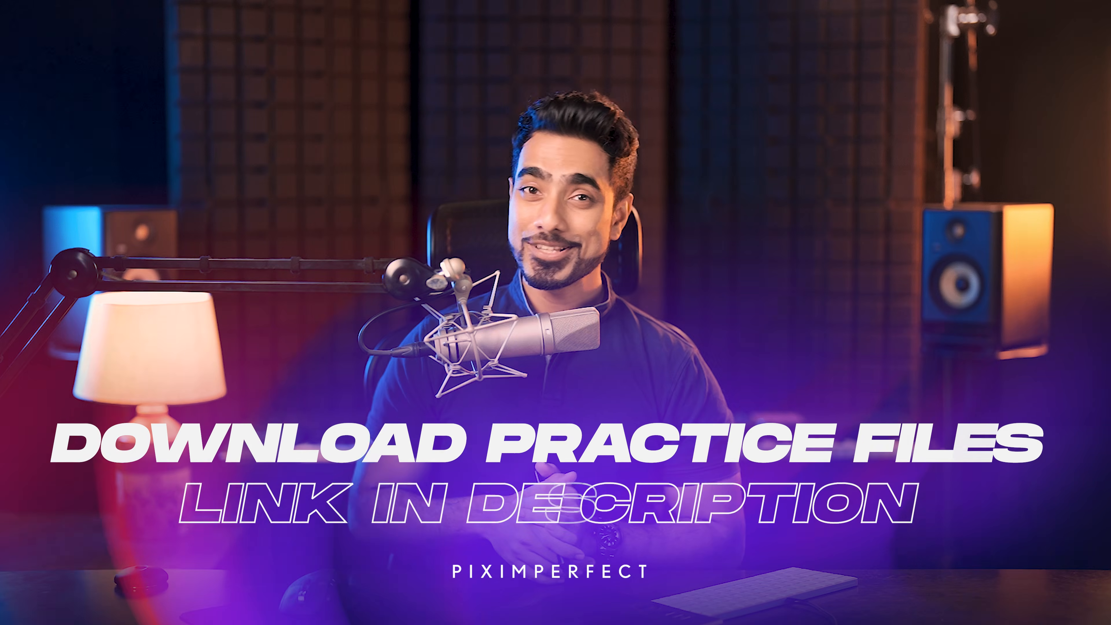